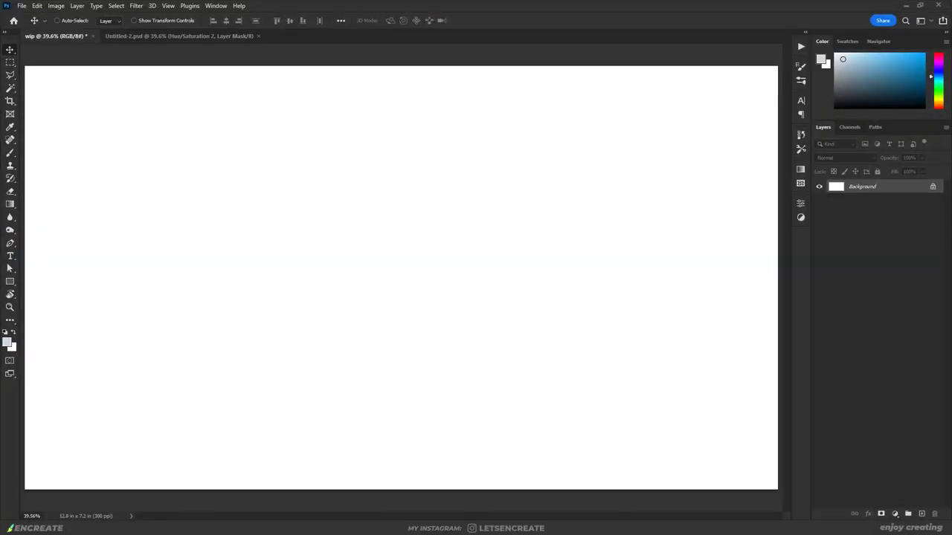
# Scale the man down right of centre, then add the neon alley photo below him
pyautogui.moveTo(374, 176); pyautogui.dragTo(366, 199)
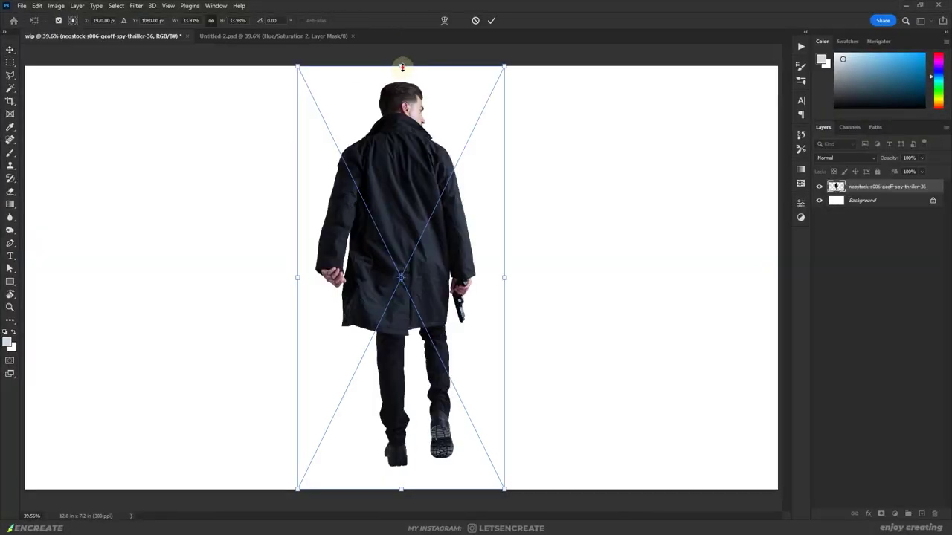
pyautogui.moveTo(401, 68); pyautogui.dragTo(402, 91)
pyautogui.moveTo(395, 238); pyautogui.dragTo(499, 251)
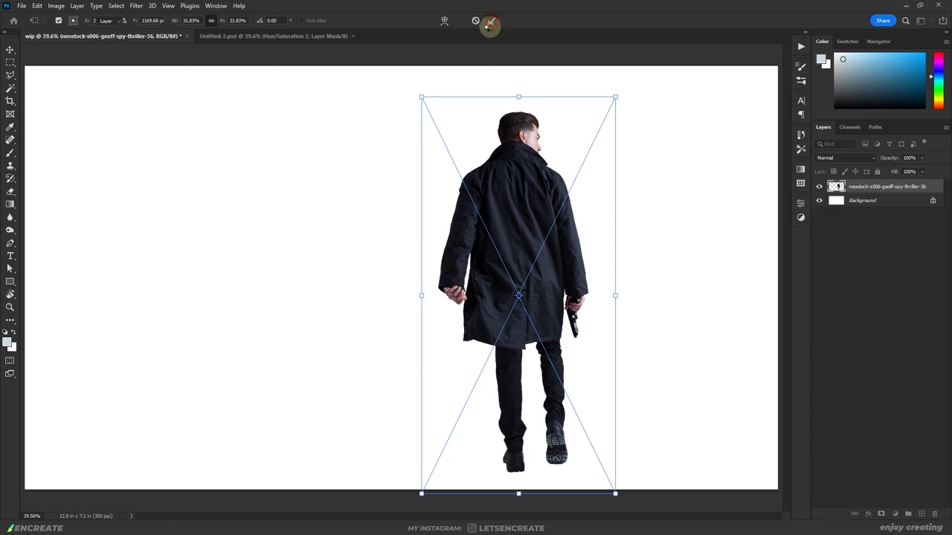
pyautogui.click(490, 22)
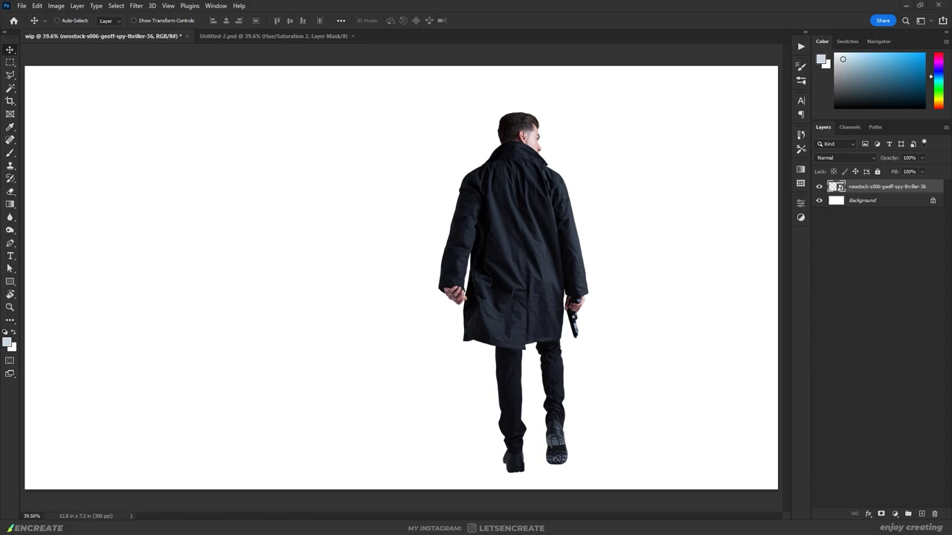
pyautogui.moveTo(368, 166); pyautogui.dragTo(374, 187)
# Put the man above the alley photo and copy one side's buildings to Layer 1
pyautogui.click(860, 191)
pyautogui.moveTo(860, 191); pyautogui.dragTo(861, 204)
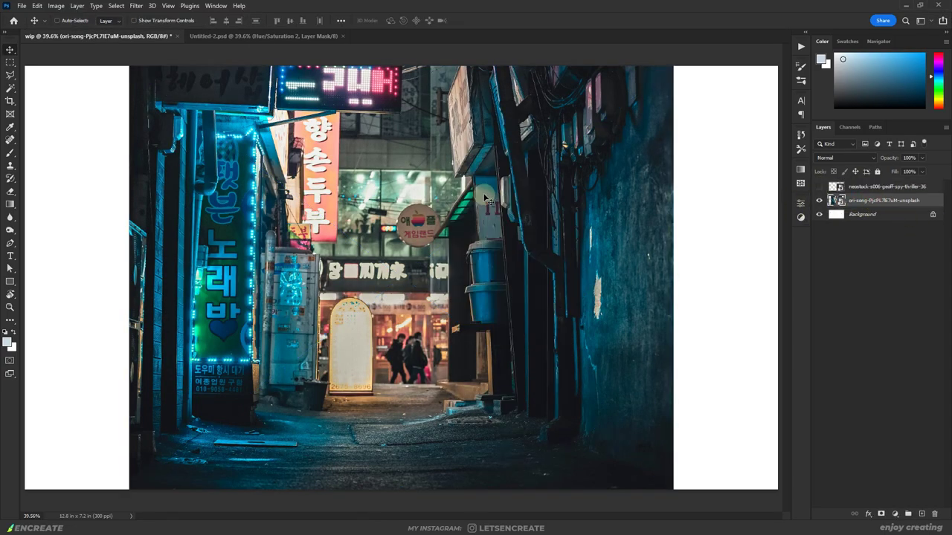
pyautogui.click(9, 74)
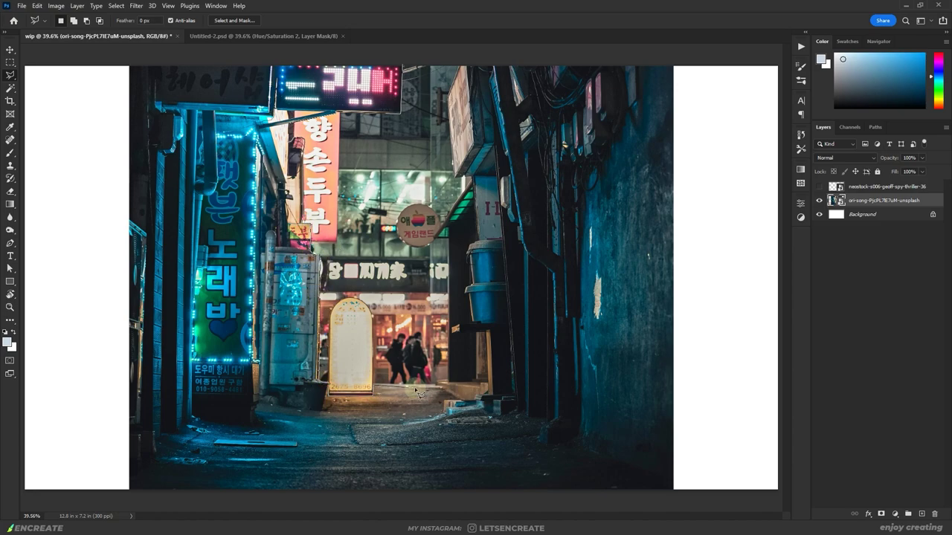
pyautogui.moveTo(418, 393)
pyautogui.mouseDown()
pyautogui.moveTo(531, 463)
pyautogui.moveTo(403, 59)
pyautogui.moveTo(446, 64)
pyautogui.mouseUp()
pyautogui.hotkey('ctrl', 'j')
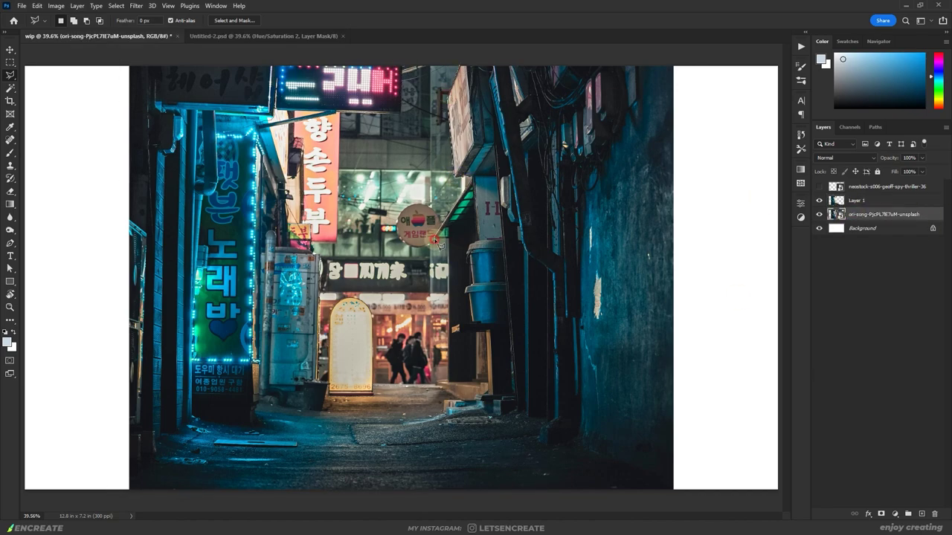
# Copy the other side's buildings to Layer 2 and hide the original alley photo
pyautogui.moveTo(452, 244); pyautogui.dragTo(451, 383)
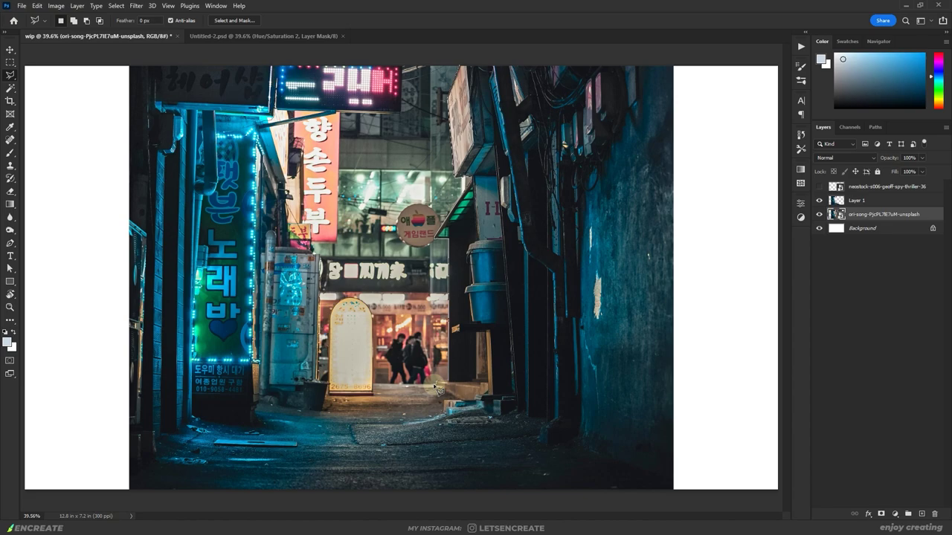
pyautogui.moveTo(338, 402); pyautogui.dragTo(743, 106)
pyautogui.hotkey('ctrl', 'j')
pyautogui.click(819, 228)
pyautogui.click(819, 186)
pyautogui.press('v')
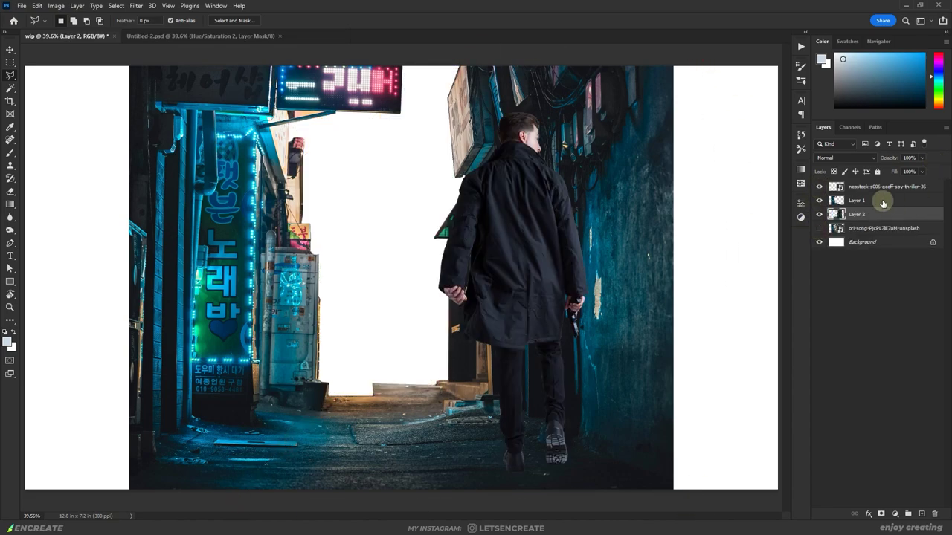
pyautogui.hotkey('ctrl', 't')
# Flip Layer 2 horizontally and slide the mirrored buildings to the left
pyautogui.rightClick(402, 278)
pyautogui.press('Return')
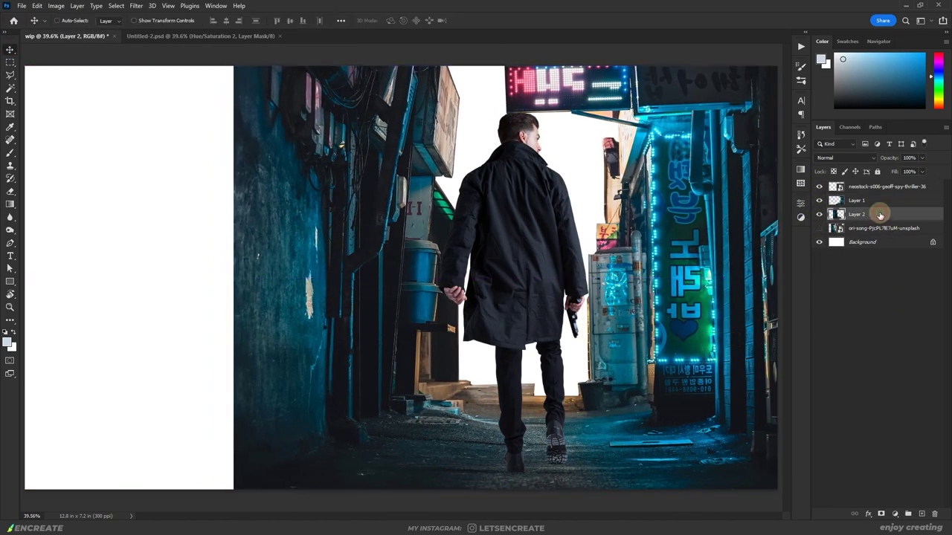
pyautogui.moveTo(400, 287); pyautogui.dragTo(100, 286)
# Place the gene-brutty and lee-soo-hyun street photos into the gap behind the man
pyautogui.moveTo(457, 123); pyautogui.dragTo(462, 223)
pyautogui.moveTo(520, 221); pyautogui.dragTo(523, 286)
pyautogui.press('Return')
pyautogui.moveTo(387, 75); pyautogui.dragTo(364, 260)
pyautogui.press('Return')
# Lasso the street area to keep, mask the photo to it, and reposition it
pyautogui.press('l')
pyautogui.moveTo(353, 65); pyautogui.dragTo(366, 227)
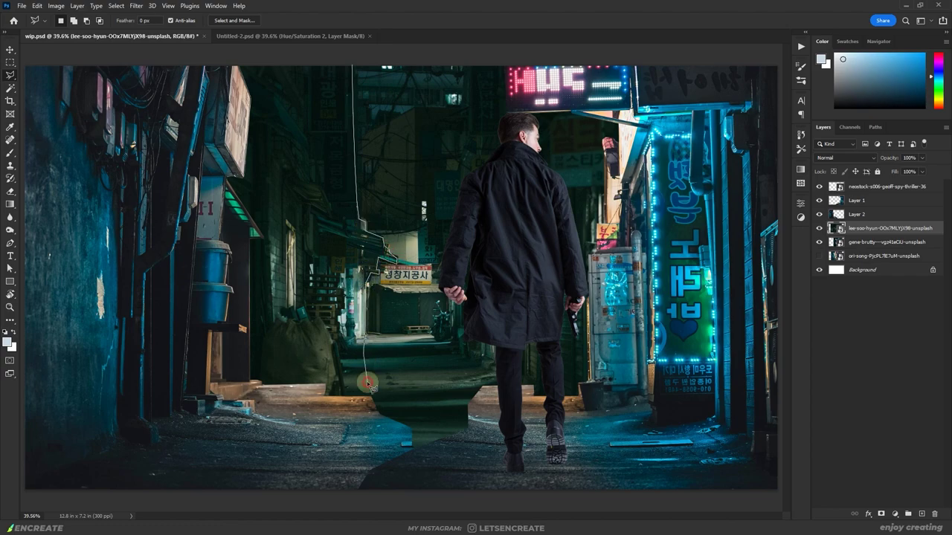
pyautogui.moveTo(367, 383)
pyautogui.mouseDown()
pyautogui.moveTo(112, 484)
pyautogui.moveTo(353, 67)
pyautogui.mouseUp()
pyautogui.click(882, 514)
pyautogui.press('v')
pyautogui.moveTo(247, 298)
pyautogui.mouseDown()
pyautogui.moveTo(278, 298)
pyautogui.moveTo(287, 320)
pyautogui.mouseUp()
# Choose the Sampled Brush 13 3 brush preset
pyautogui.press('b')
pyautogui.rightClick(144, 208)
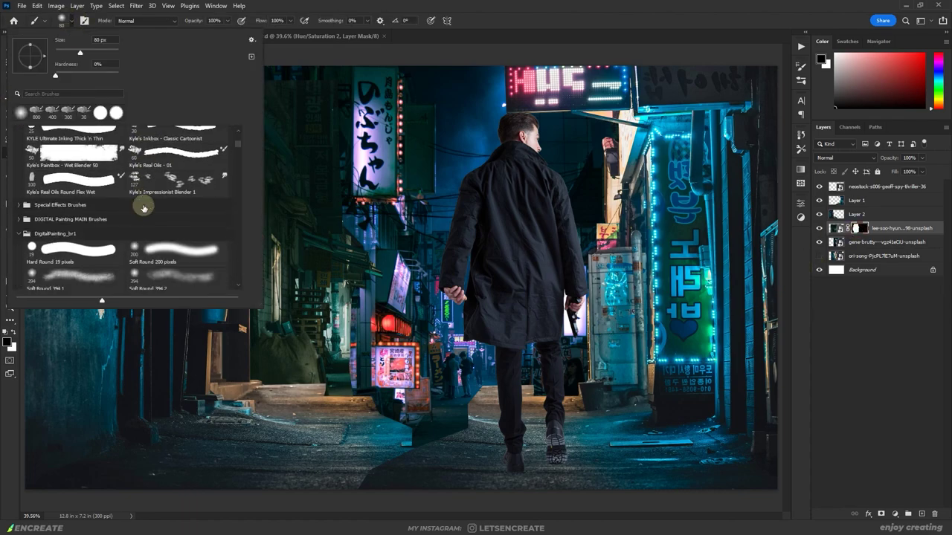
pyautogui.scroll(-10, 144, 208)
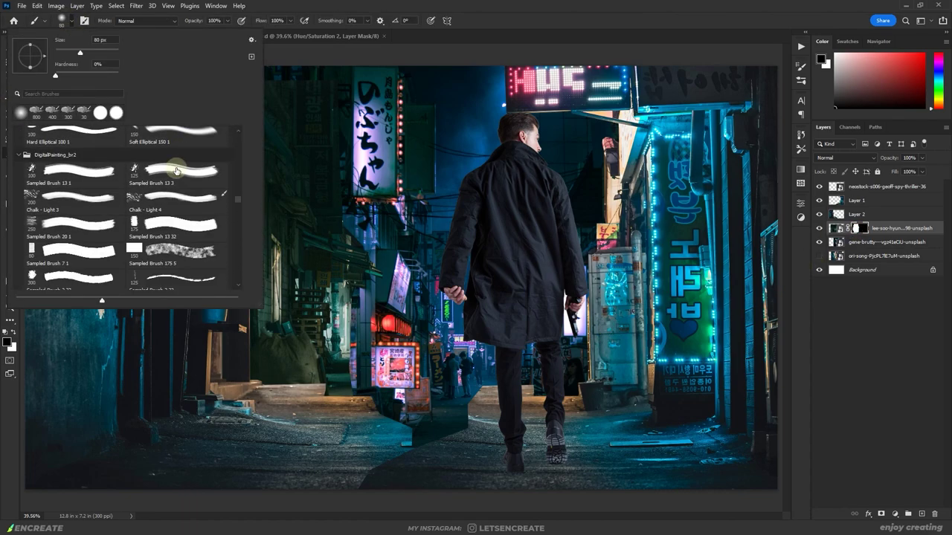
pyautogui.doubleClick(176, 170)
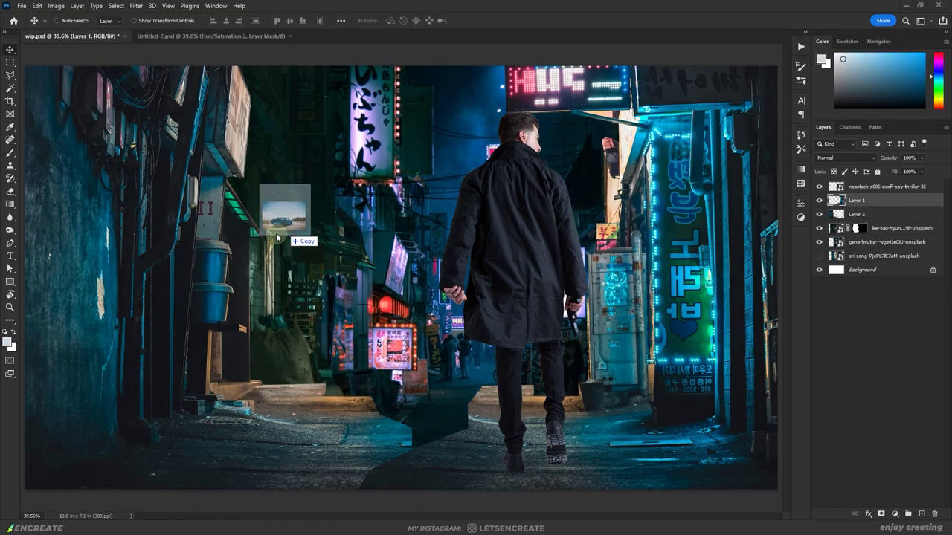
# Place the blue car photo enlarged to the canvas width
pyautogui.moveTo(276, 206); pyautogui.dragTo(296, 255)
pyautogui.moveTo(607, 221); pyautogui.dragTo(727, 214)
pyautogui.press('Return')
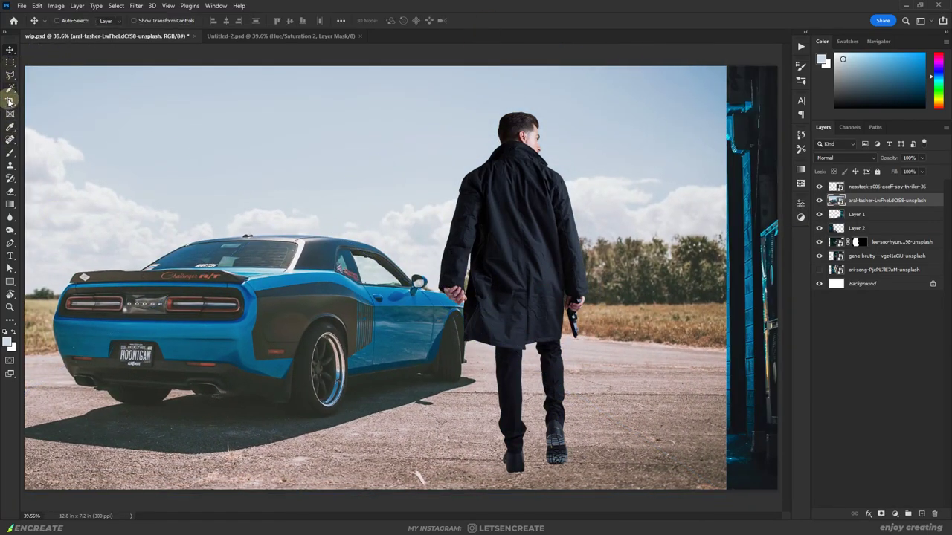
# Select the car with Object Selection, add its shadow with Quick Selection, and mask the layer
pyautogui.rightClick(10, 89)
pyautogui.click(45, 86)
pyautogui.moveTo(38, 198)
pyautogui.mouseDown()
pyautogui.moveTo(507, 476)
pyautogui.moveTo(499, 472)
pyautogui.mouseUp()
pyautogui.rightClick(10, 153)
pyautogui.rightClick(10, 89)
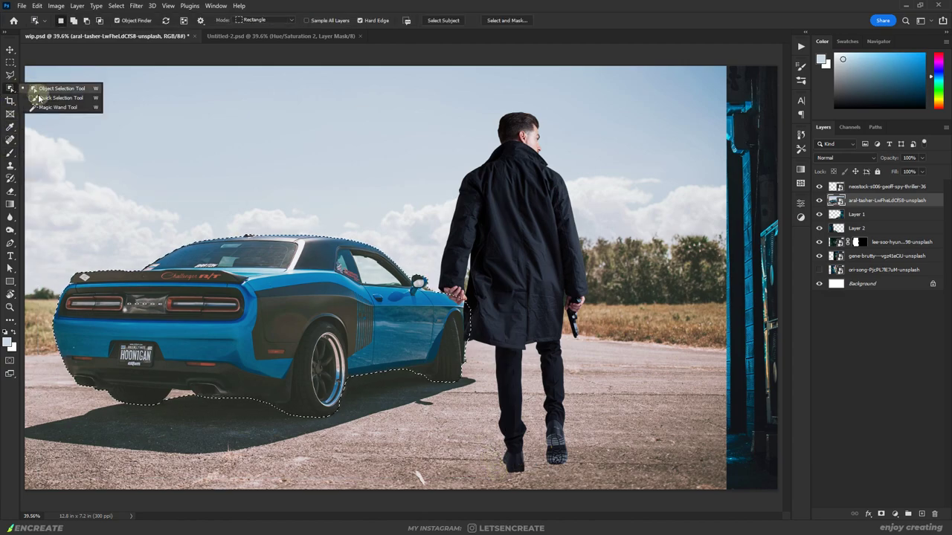
pyautogui.click(39, 99)
pyautogui.moveTo(176, 417)
pyautogui.mouseDown()
pyautogui.moveTo(332, 414)
pyautogui.moveTo(419, 386)
pyautogui.moveTo(416, 347)
pyautogui.mouseUp()
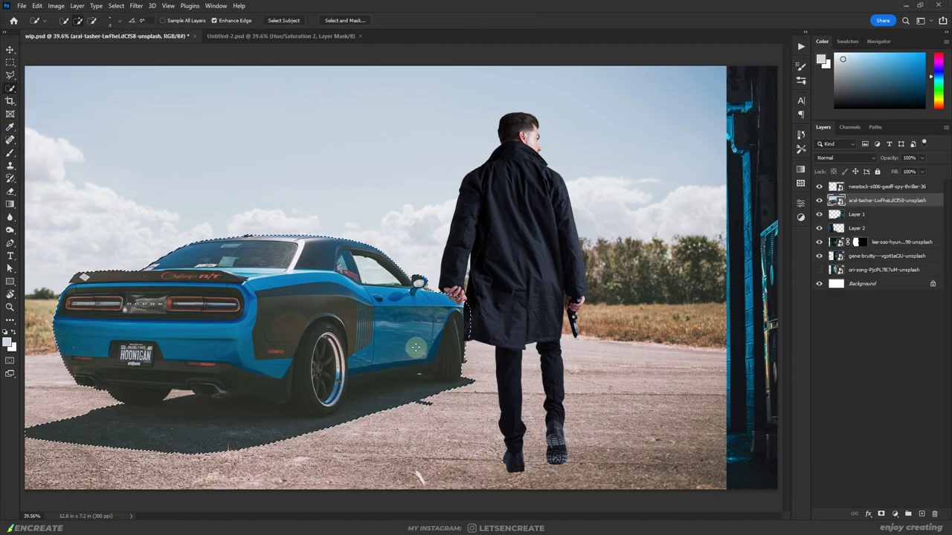
pyautogui.click(881, 514)
# Enlarge the car into the alley's left foreground
pyautogui.click(836, 200)
pyautogui.hotkey('ctrl', 't')
pyautogui.moveTo(231, 310); pyautogui.dragTo(269, 286)
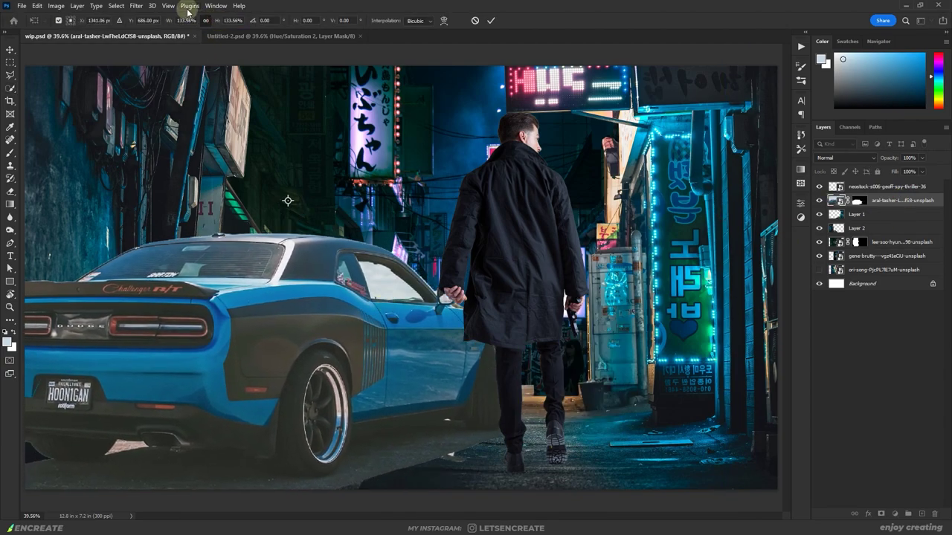
# Add a Hue/Saturation adjustment dropping the car's Cyans saturation to -100
pyautogui.click(491, 21)
pyautogui.click(920, 204)
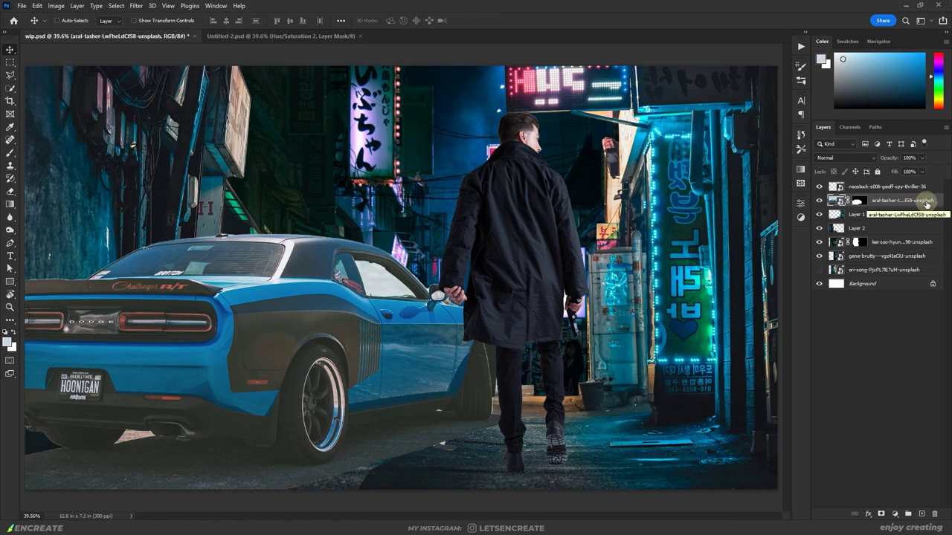
pyautogui.click(895, 514)
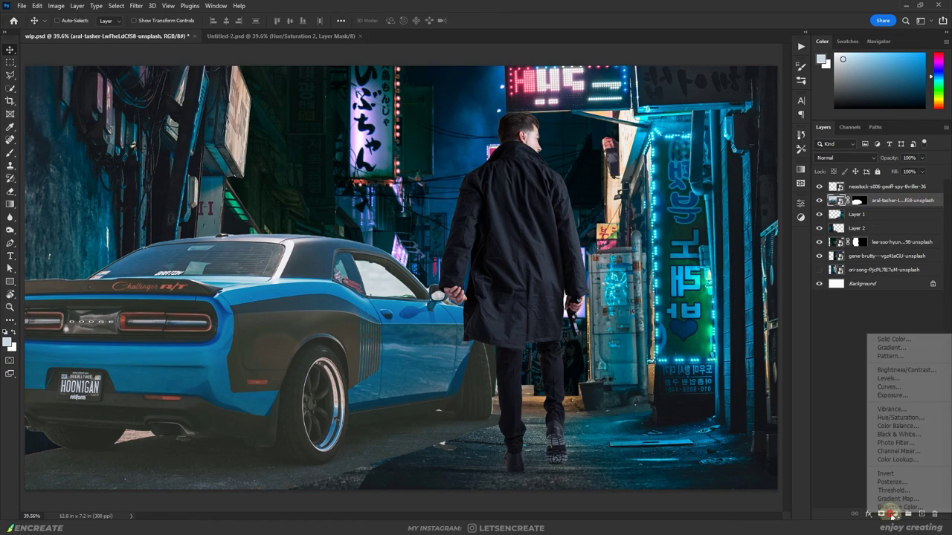
pyautogui.click(911, 418)
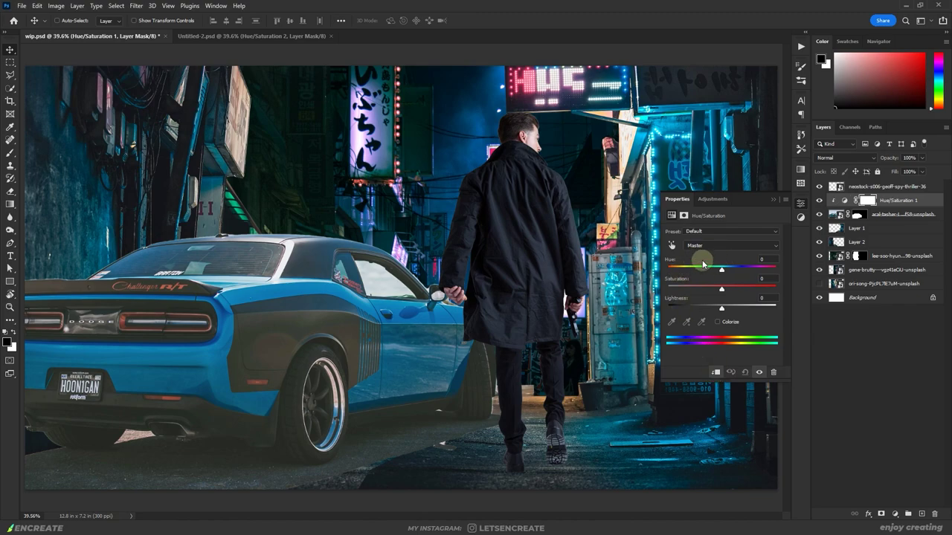
pyautogui.click(671, 245)
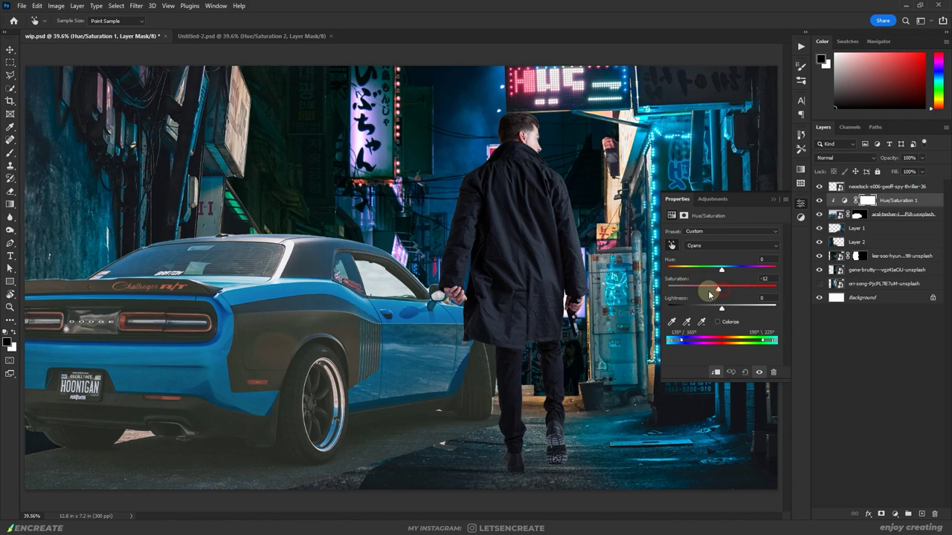
# Add a Curves adjustment with the midpoint pulled down to darken the car
pyautogui.click(897, 514)
pyautogui.click(882, 381)
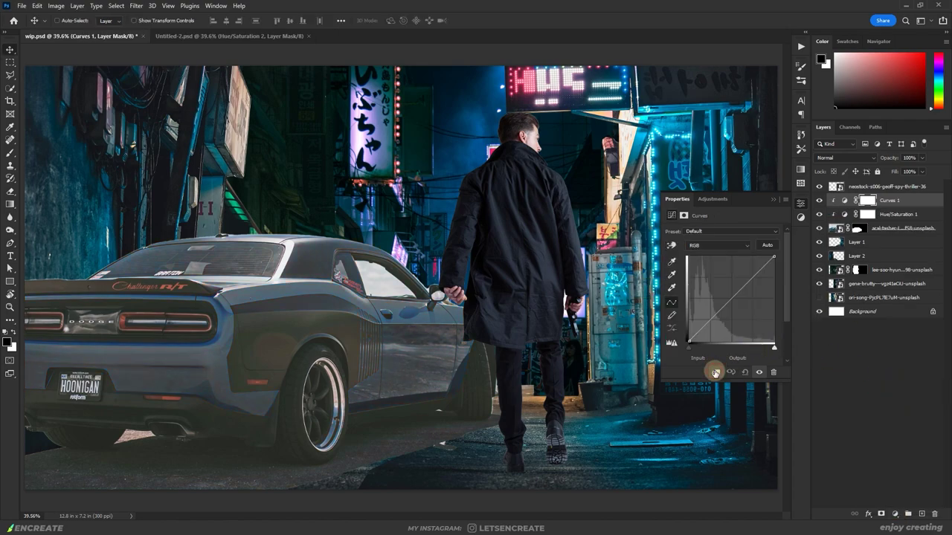
pyautogui.moveTo(758, 284); pyautogui.dragTo(745, 306)
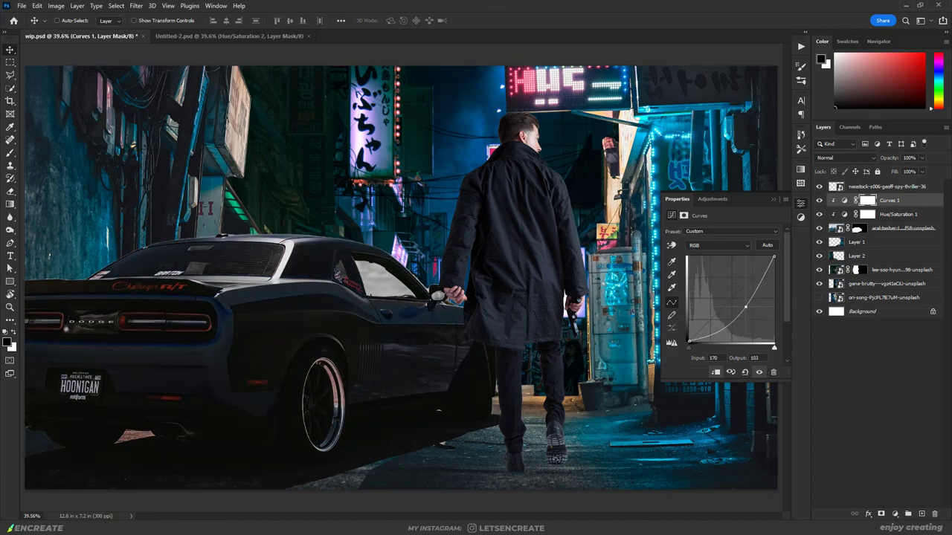
# Enlarge the man and the car slightly
pyautogui.click(885, 283)
pyautogui.hotkey('ctrl', 't')
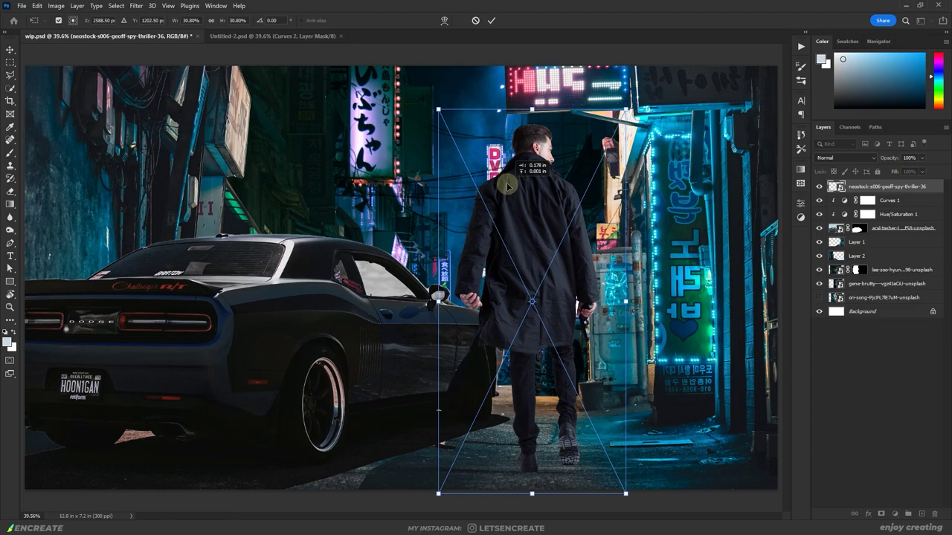
pyautogui.moveTo(580, 282); pyautogui.dragTo(615, 239)
pyautogui.click(491, 20)
pyautogui.keyDown('ctrl'); pyautogui.click(283, 215); pyautogui.keyUp('ctrl')
pyautogui.hotkey('ctrl', 't')
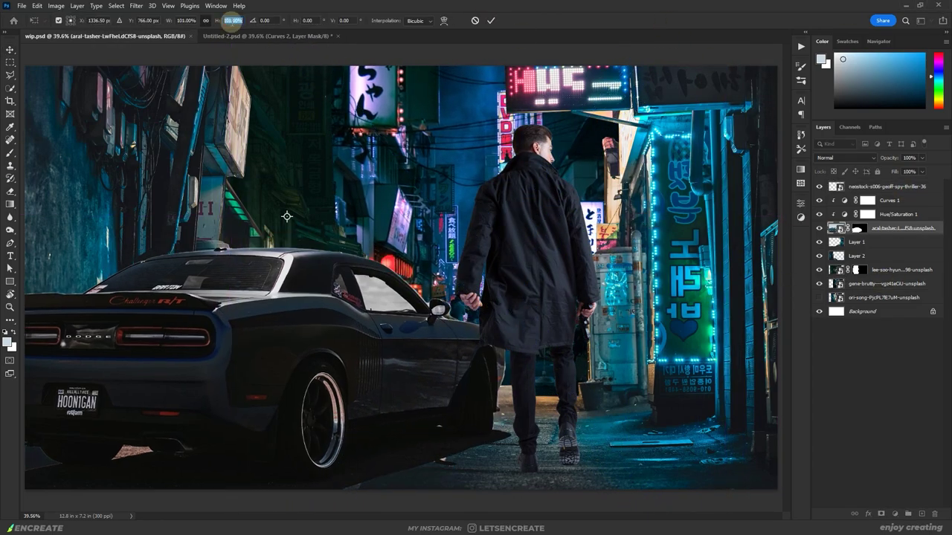
pyautogui.moveTo(224, 238); pyautogui.dragTo(186, 216)
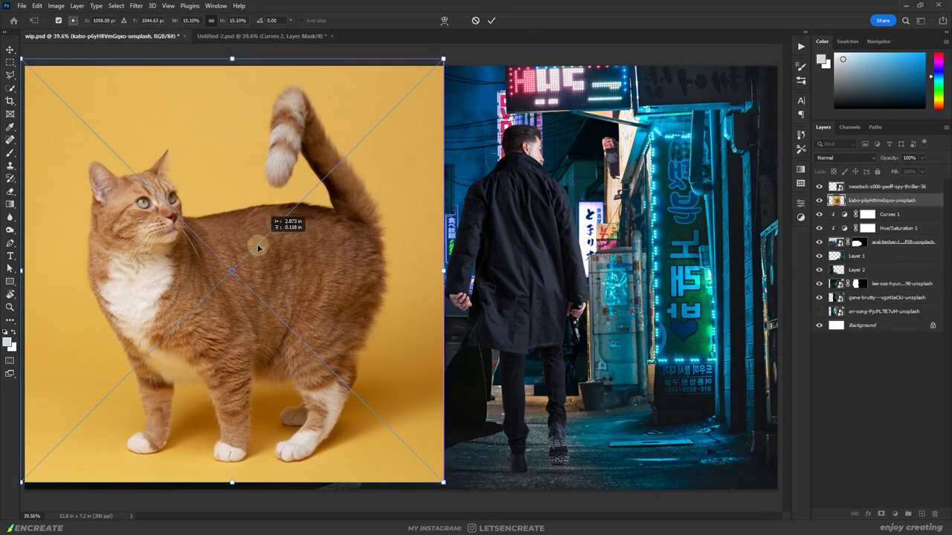
# Add the cat photo, mask it to the cat via Select Subject, then shrink, flip and place it
pyautogui.moveTo(255, 245); pyautogui.dragTo(281, 240)
pyautogui.press('Return')
pyautogui.click(116, 5)
pyautogui.click(149, 124)
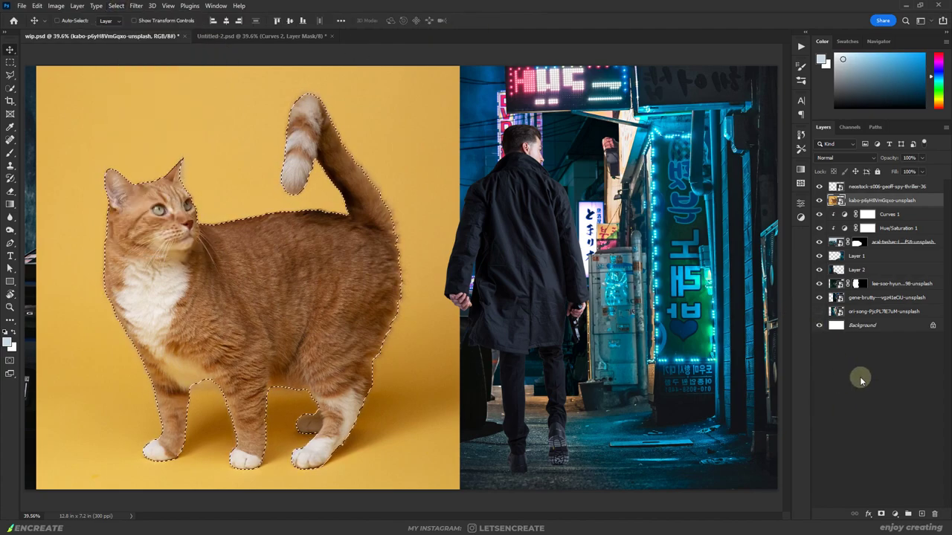
pyautogui.click(10, 88)
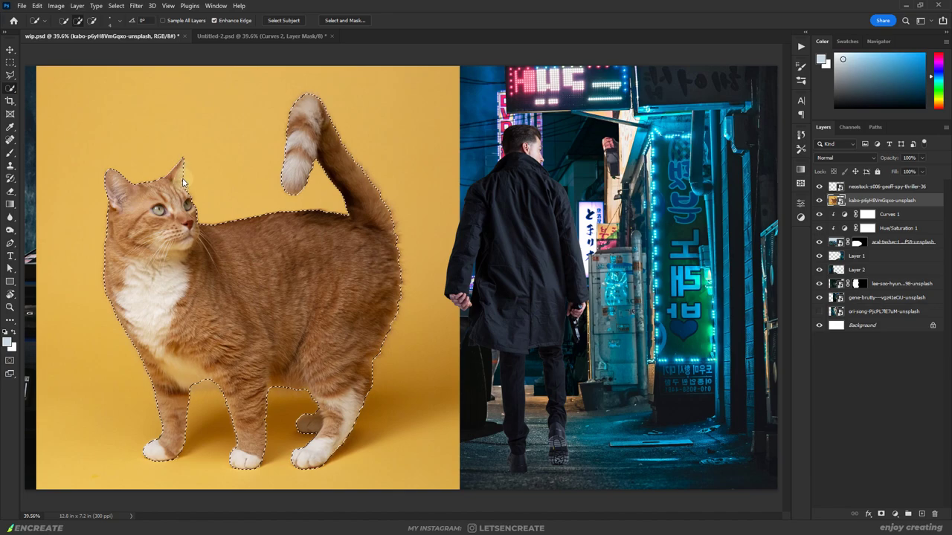
pyautogui.click(881, 514)
pyautogui.hotkey('ctrl', 't')
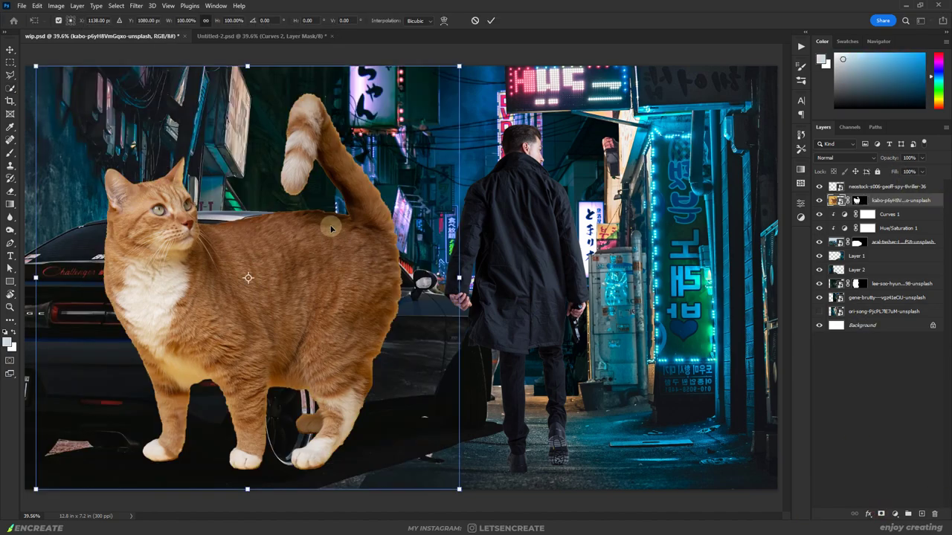
pyautogui.moveTo(459, 278); pyautogui.dragTo(678, 425)
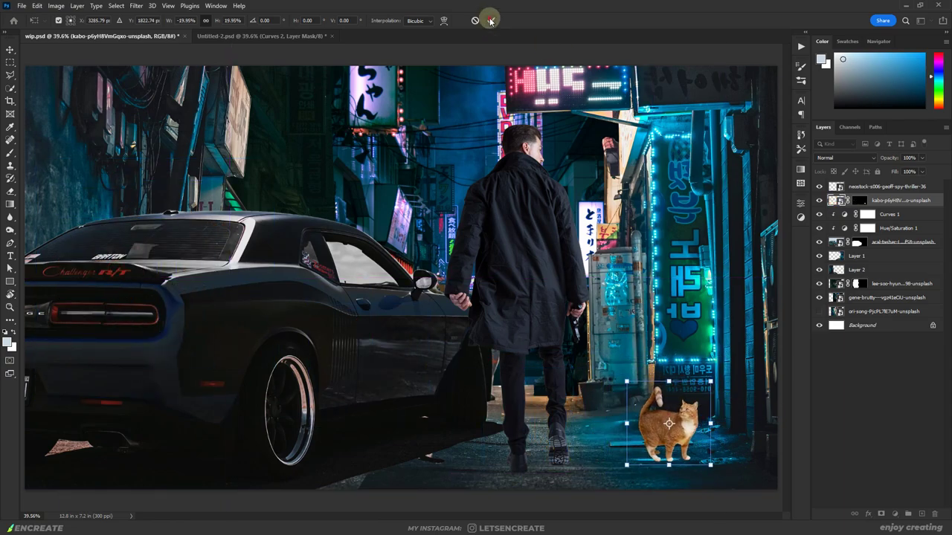
# Copy the car's front section to Layer 3 and its side mirror to Layer 4
pyautogui.click(490, 20)
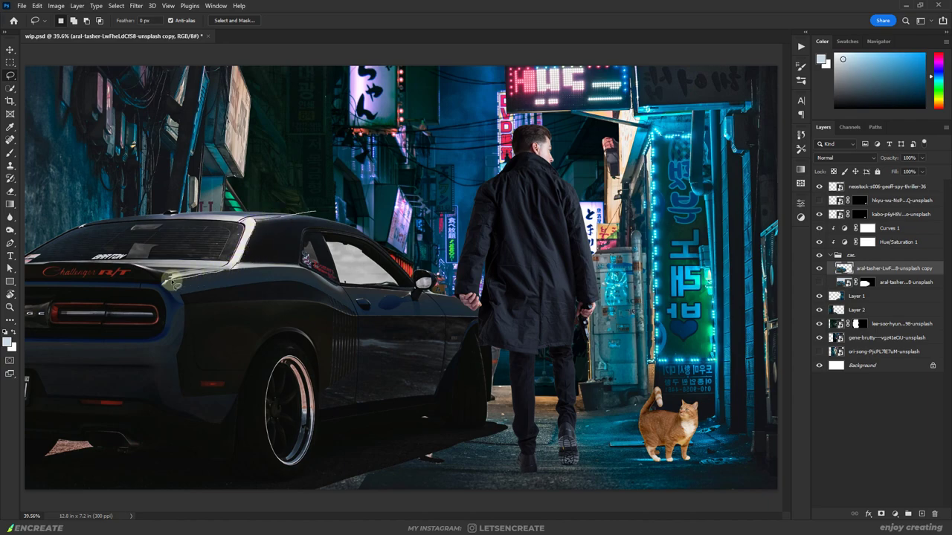
pyautogui.moveTo(186, 464)
pyautogui.mouseDown()
pyautogui.moveTo(537, 482)
pyautogui.moveTo(499, 223)
pyautogui.moveTo(181, 281)
pyautogui.mouseUp()
pyautogui.rightClick(349, 317)
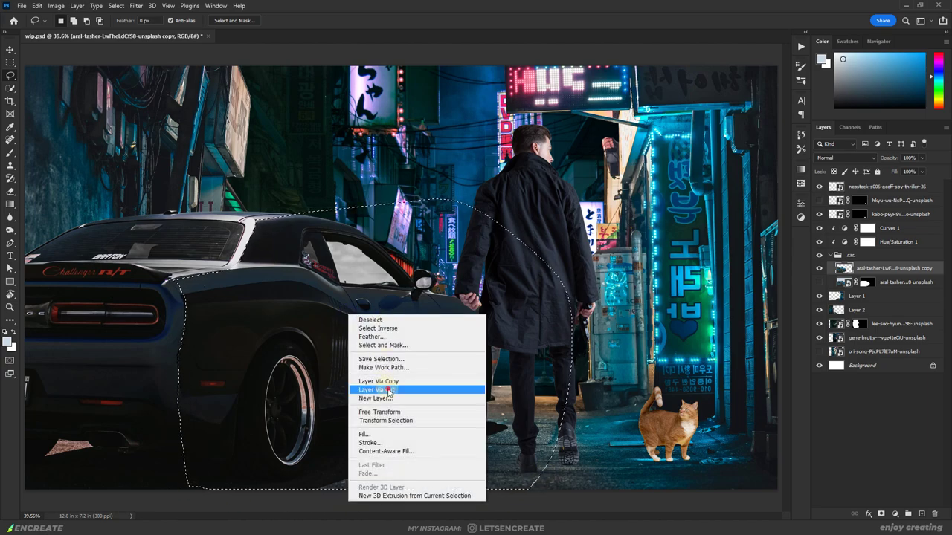
pyautogui.click(383, 390)
pyautogui.rightClick(419, 263)
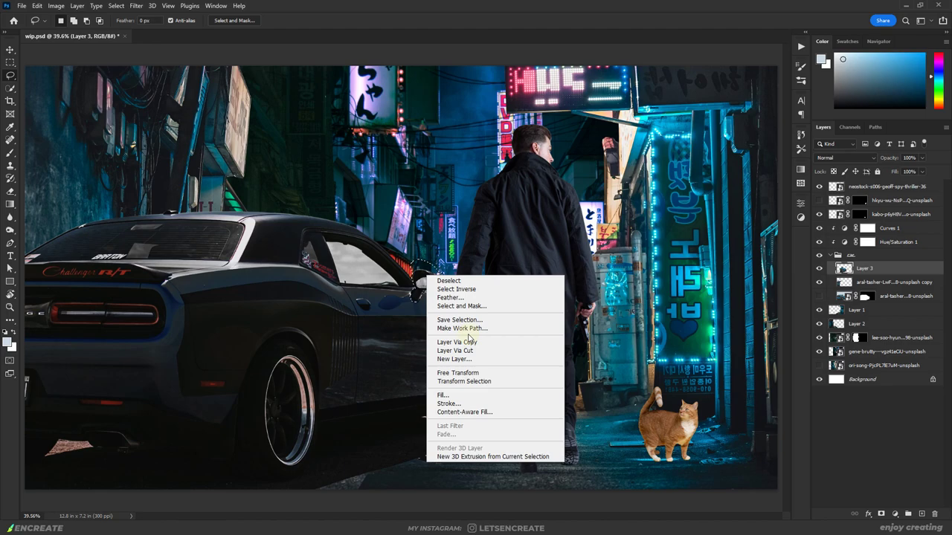
pyautogui.click(454, 341)
# Lengthen the copied car front on Layer 3 with scale, skew and Warp
pyautogui.click(888, 282)
pyautogui.hotkey('ctrl', 't')
pyautogui.moveTo(512, 352); pyautogui.dragTo(377, 338)
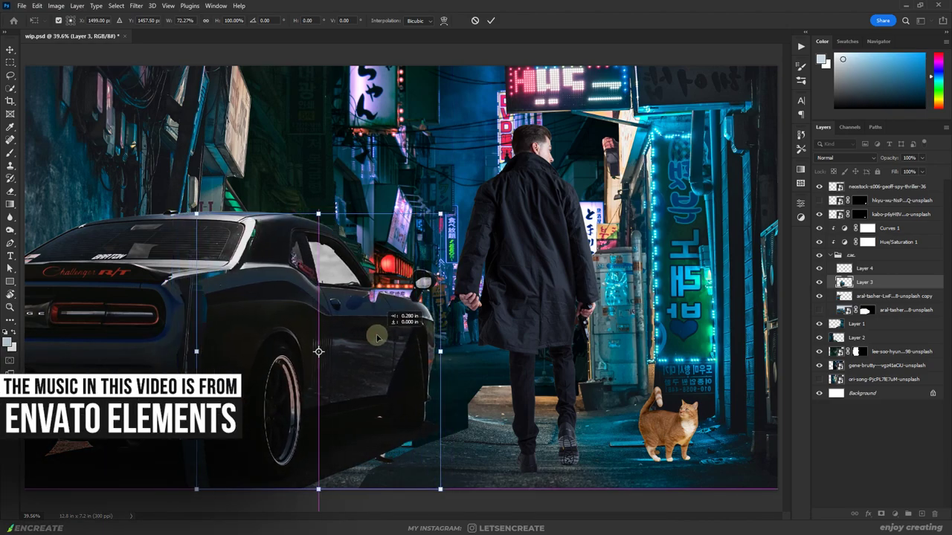
pyautogui.moveTo(441, 489); pyautogui.dragTo(440, 491)
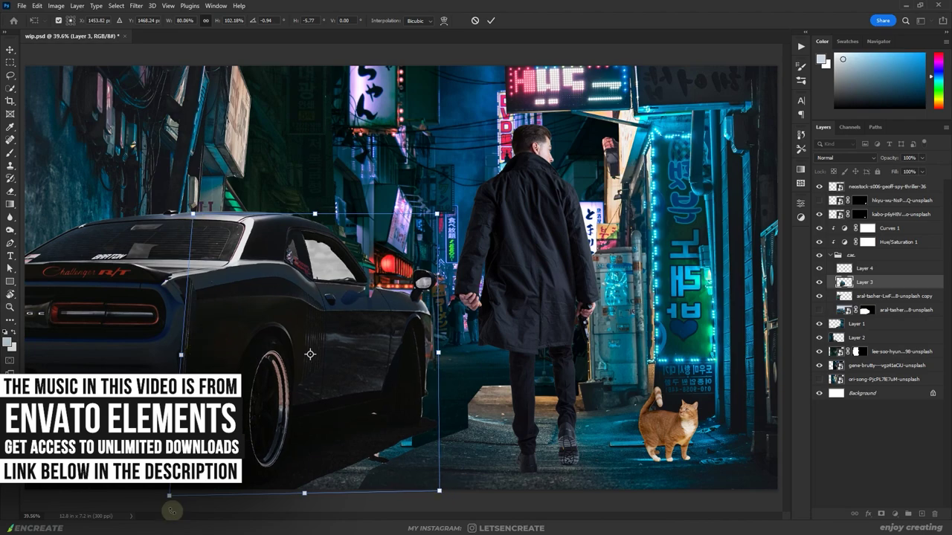
pyautogui.rightClick(223, 337)
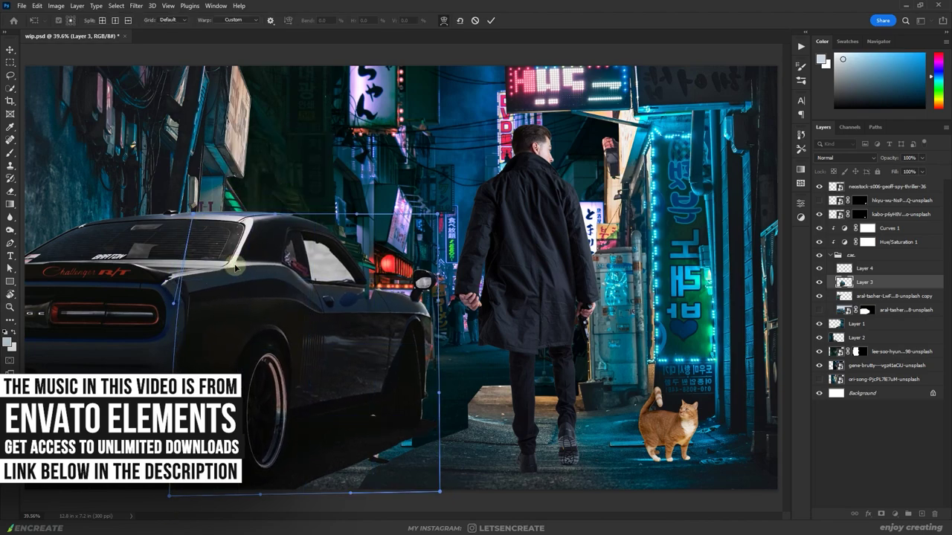
pyautogui.click(491, 20)
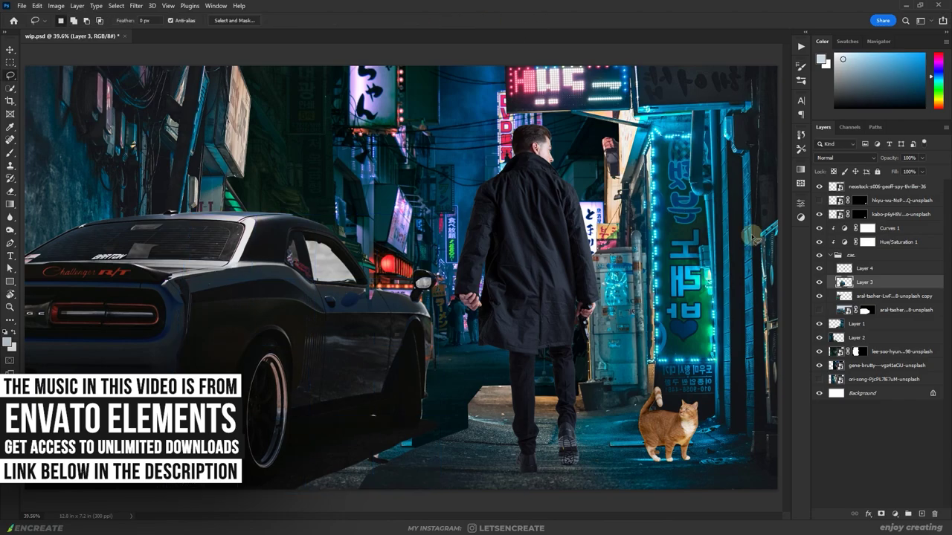
# Move the mirror onto the door, group the car pieces, and merge a duplicate group
pyautogui.keyDown('ctrl'); pyautogui.click(426, 296); pyautogui.keyUp('ctrl')
pyautogui.moveTo(426, 296); pyautogui.dragTo(380, 293)
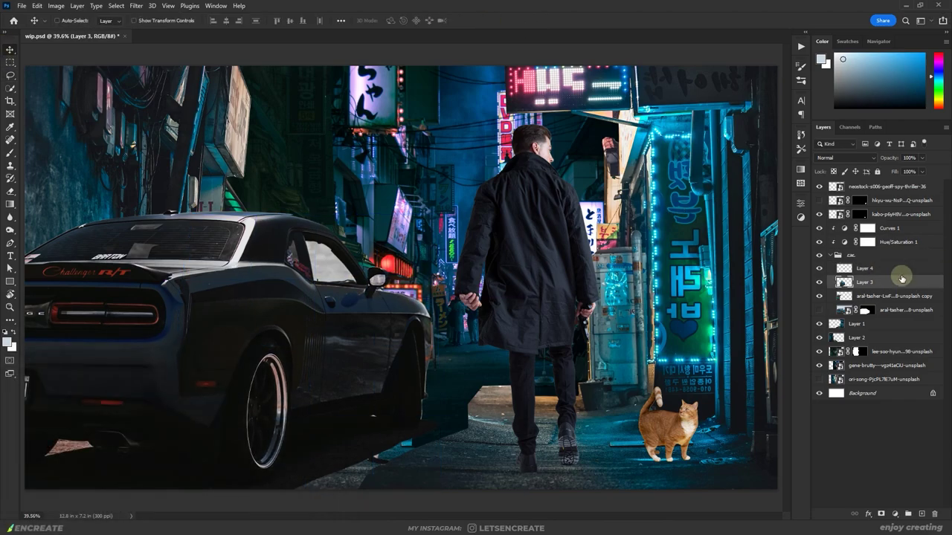
pyautogui.hotkey('ctrl', 'g')
pyautogui.hotkey('ctrl', 'j')
pyautogui.rightClick(840, 267)
pyautogui.click(800, 442)
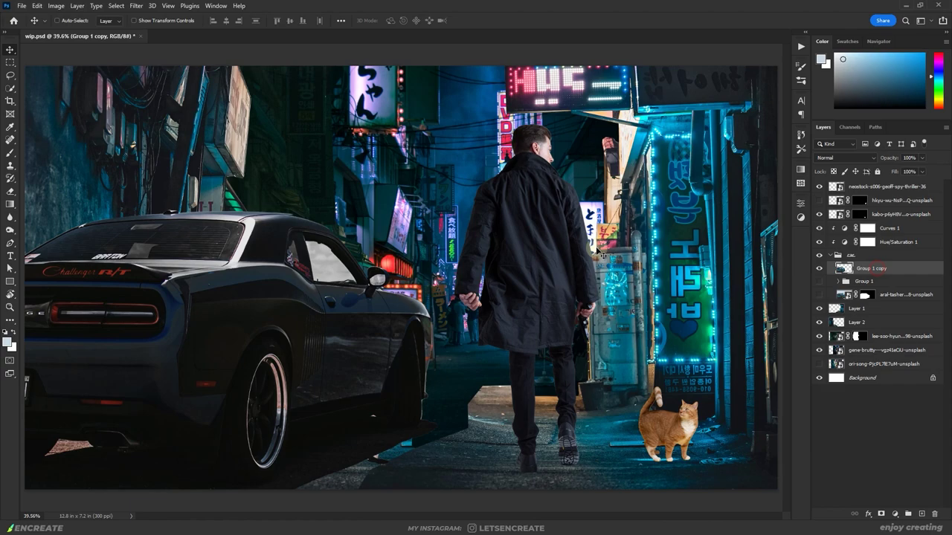
# With Hue/Saturation hidden, paint the car's seams with a soft round brush using sampled body colours
pyautogui.press('b')
pyautogui.click(66, 25)
pyautogui.doubleClick(74, 230)
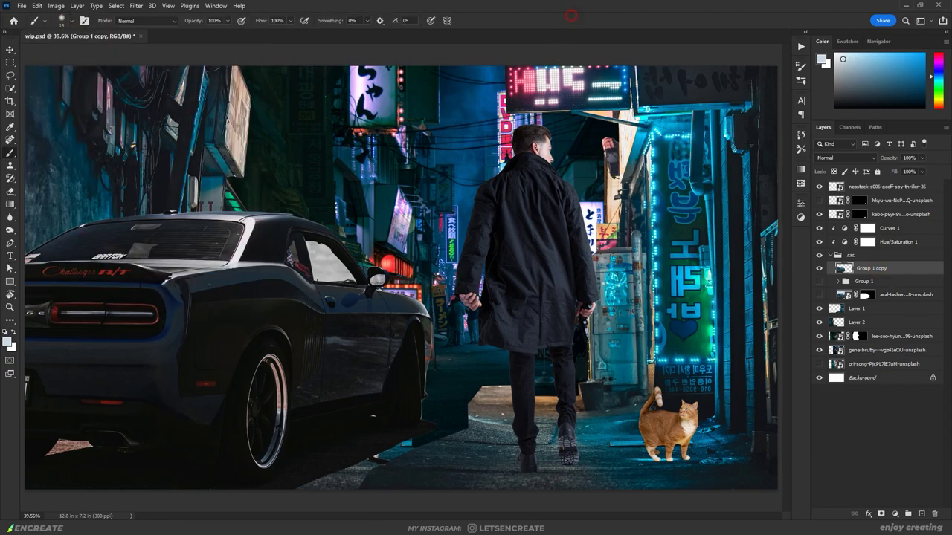
pyautogui.click(819, 242)
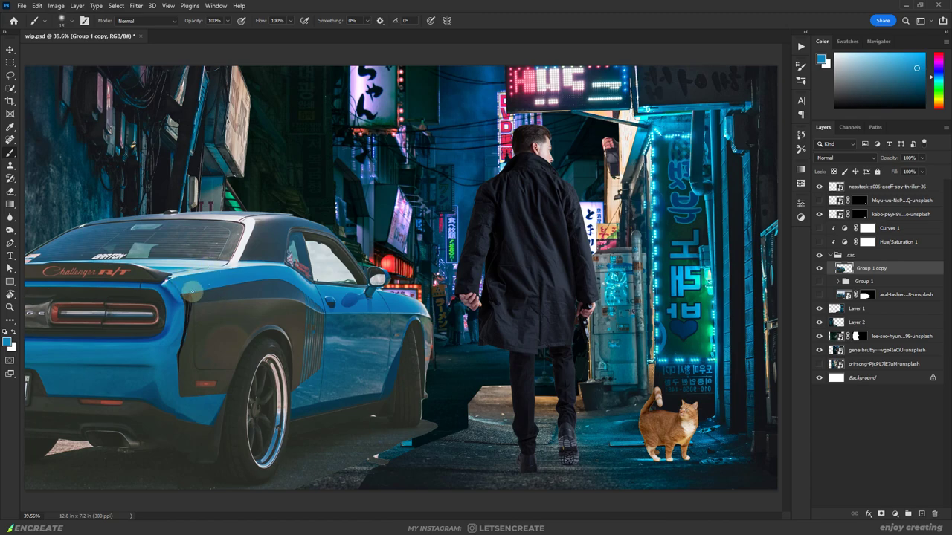
pyautogui.keyDown('alt'); pyautogui.click(183, 298); pyautogui.keyUp('alt')
pyautogui.keyDown('alt'); pyautogui.click(186, 306); pyautogui.keyUp('alt')
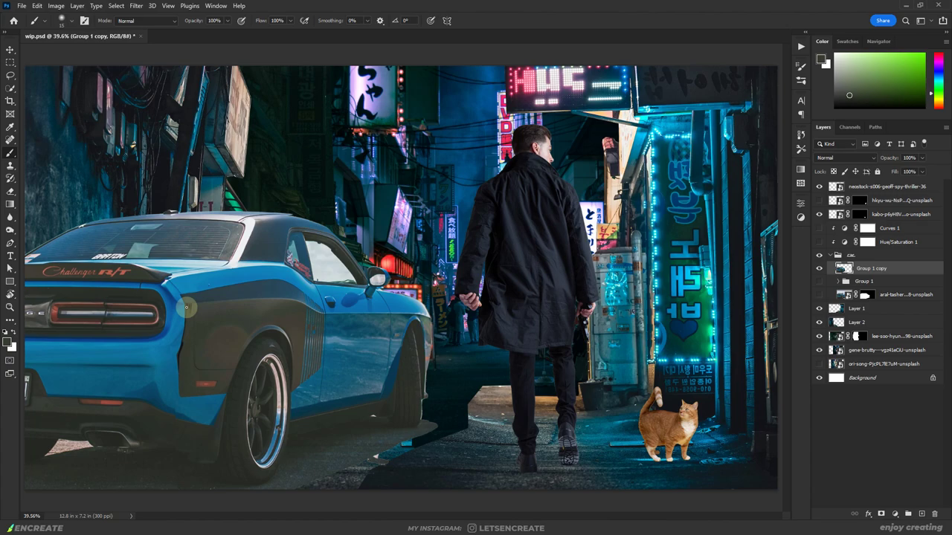
pyautogui.keyDown('alt'); pyautogui.click(191, 301); pyautogui.keyUp('alt')
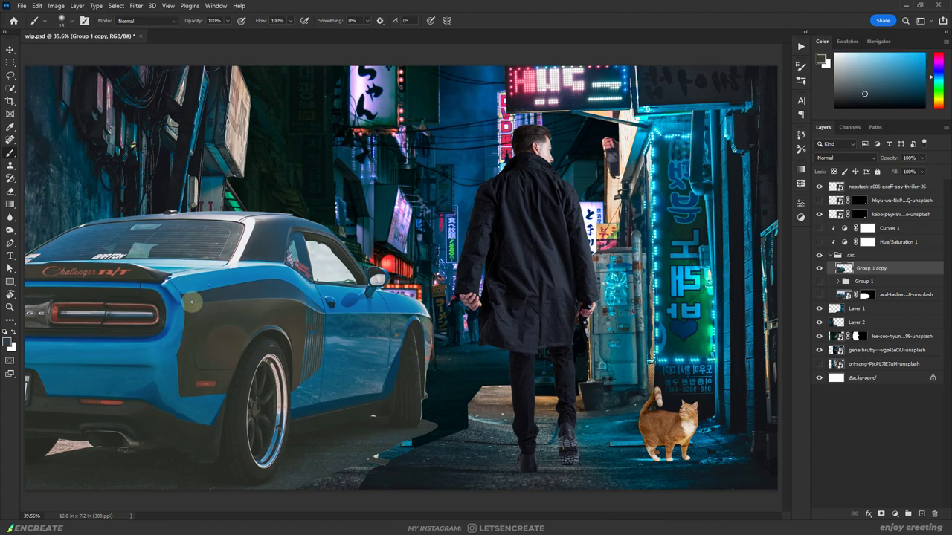
pyautogui.keyDown('alt'); pyautogui.click(189, 304); pyautogui.keyUp('alt')
pyautogui.keyDown('alt'); pyautogui.click(190, 304); pyautogui.keyUp('alt')
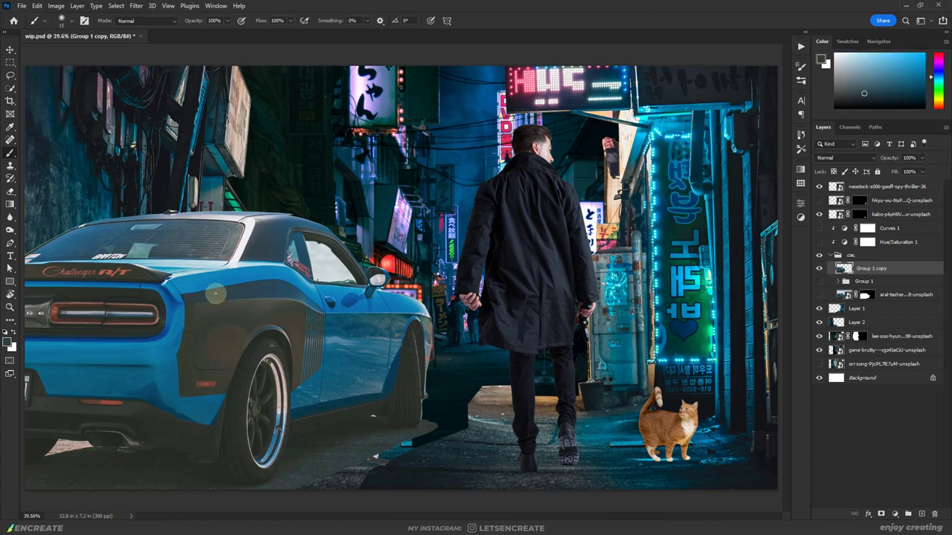
pyautogui.keyDown('alt'); pyautogui.click(299, 218); pyautogui.keyUp('alt')
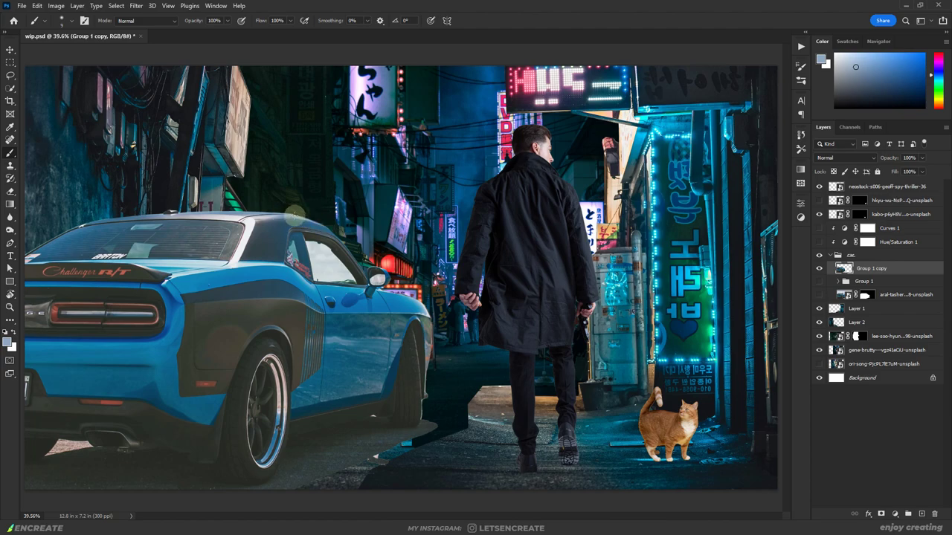
pyautogui.keyDown('alt'); pyautogui.click(294, 217); pyautogui.keyUp('alt')
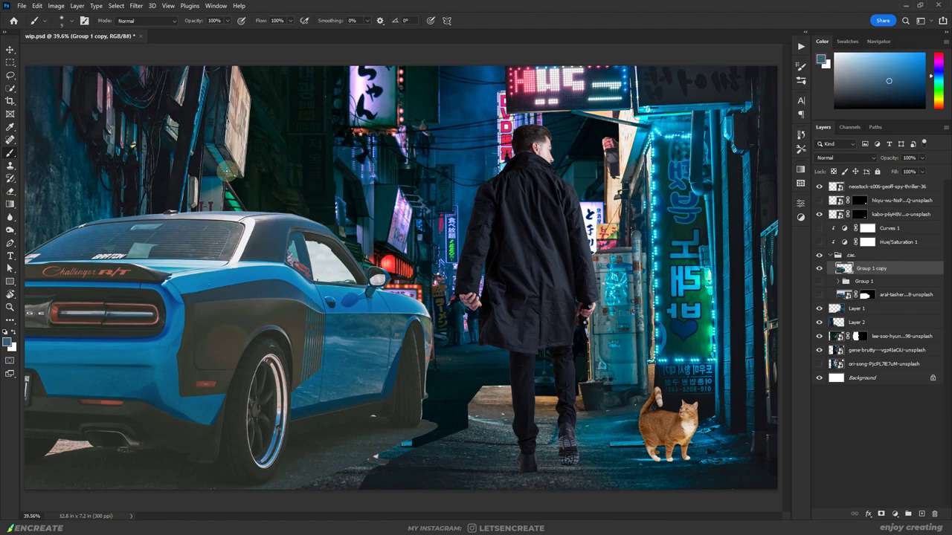
# Restore the colour adjustments and paint the mask to blend the car's lower edge
pyautogui.press('e')
pyautogui.moveTo(819, 228); pyautogui.dragTo(819, 243)
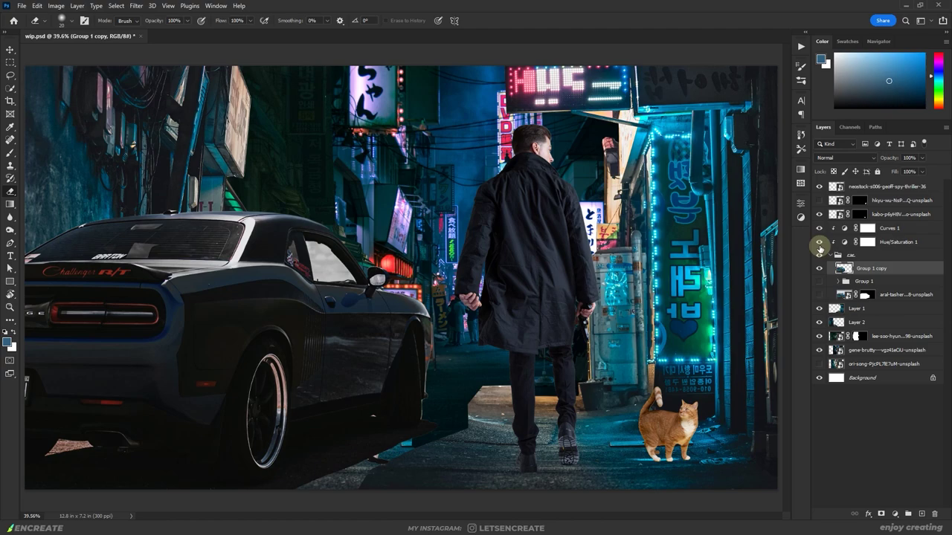
pyautogui.click(11, 154)
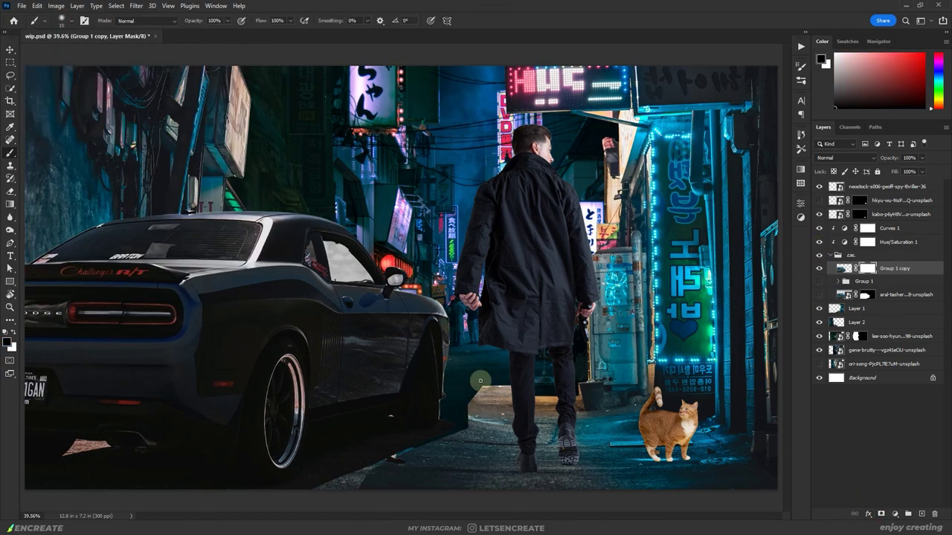
pyautogui.moveTo(463, 393)
pyautogui.mouseDown()
pyautogui.moveTo(425, 438)
pyautogui.moveTo(269, 497)
pyautogui.mouseUp()
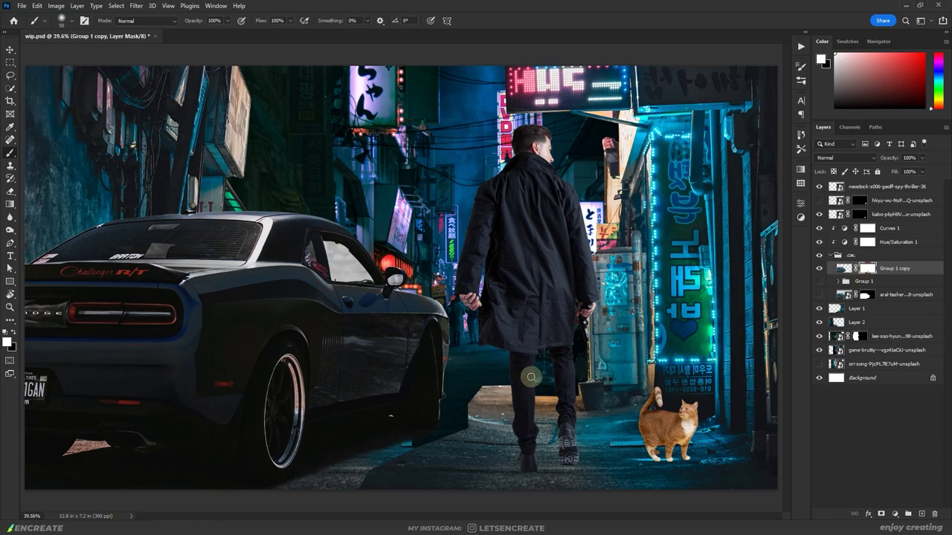
# Trace the side window with the Pen and paint its mask at 8% opacity
pyautogui.press('x')
pyautogui.press('p')
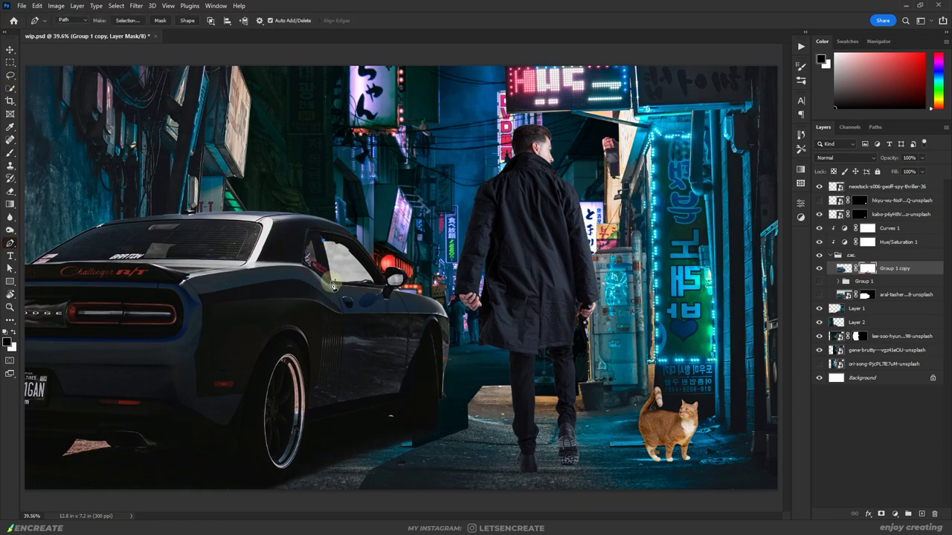
pyautogui.hotkey('ctrl', '1')
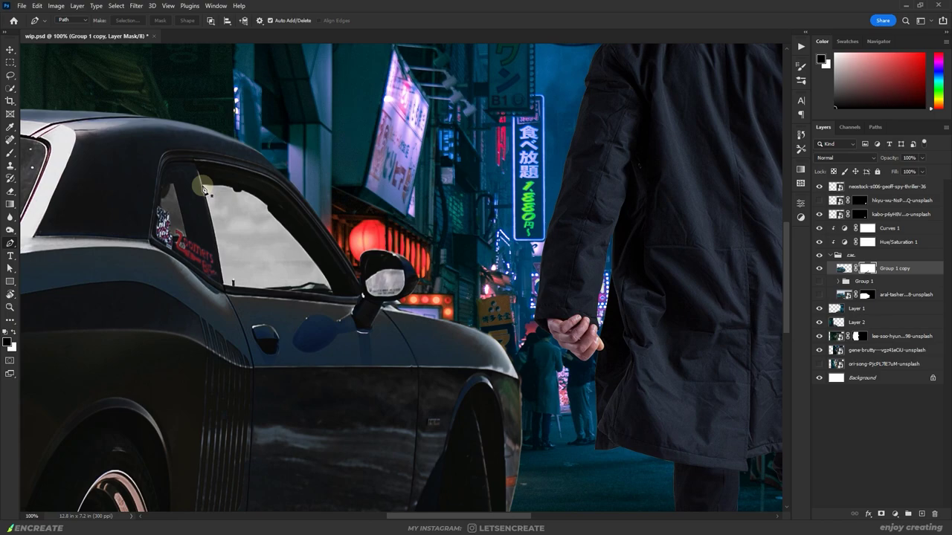
pyautogui.click(232, 283)
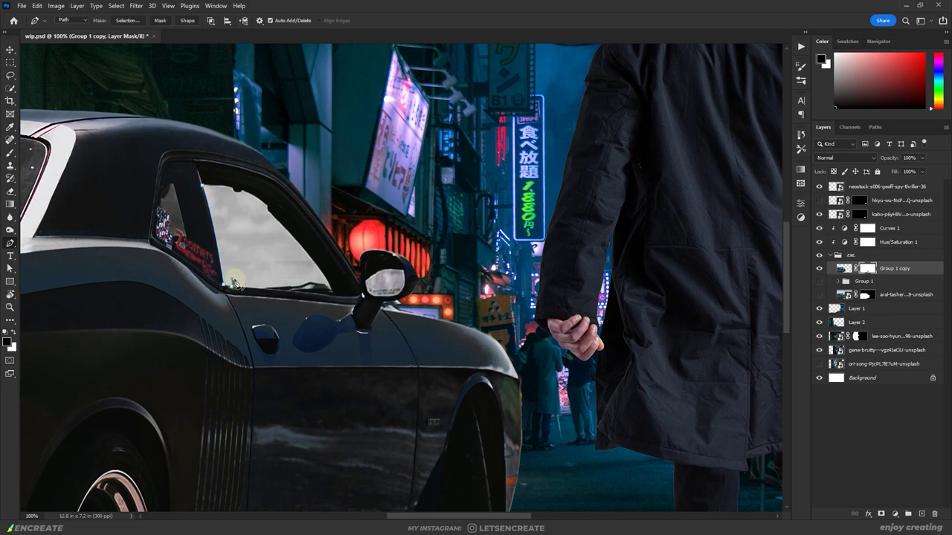
pyautogui.click(234, 194)
pyautogui.hotkey('ctrl', 'Return')
pyautogui.press('b')
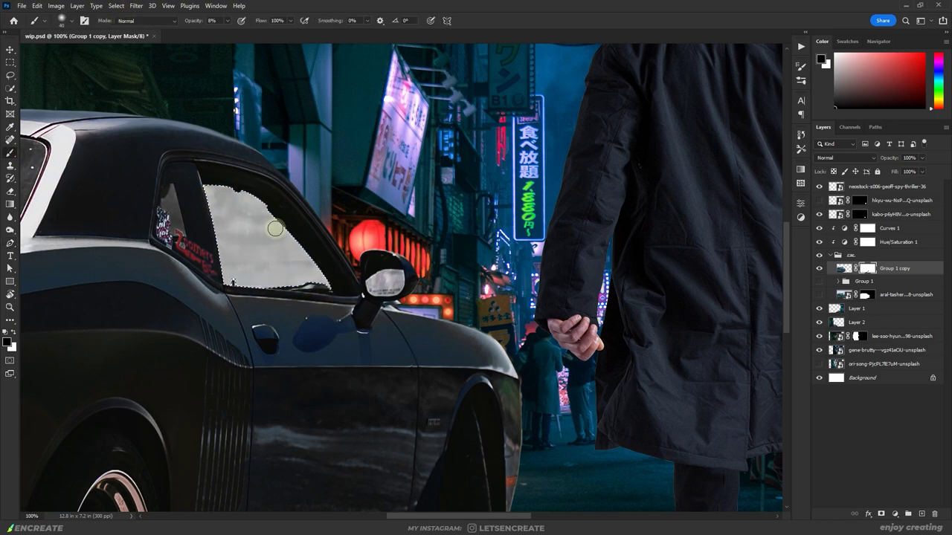
pyautogui.moveTo(227, 191)
pyautogui.mouseDown()
pyautogui.moveTo(301, 223)
pyautogui.moveTo(209, 195)
pyautogui.moveTo(282, 298)
pyautogui.moveTo(251, 286)
pyautogui.moveTo(189, 134)
pyautogui.moveTo(304, 280)
pyautogui.mouseUp()
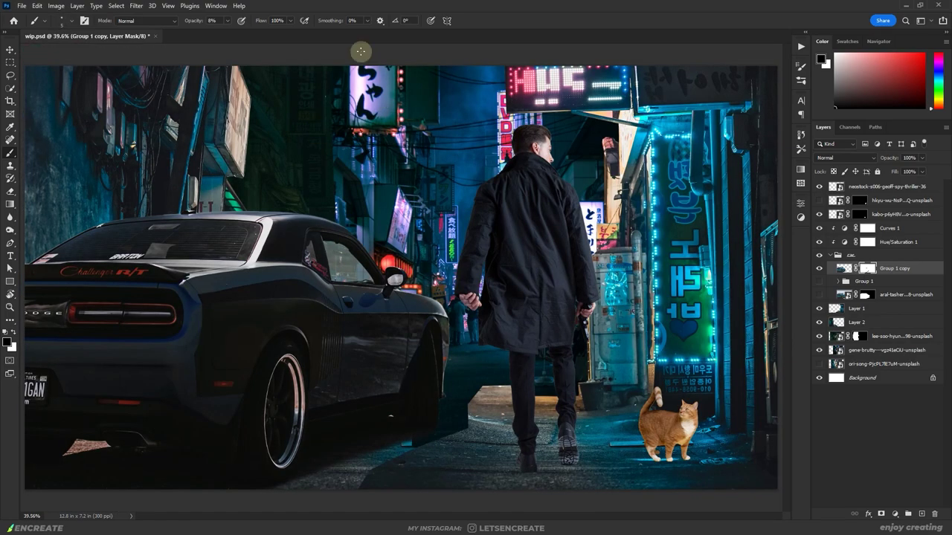
# Commit the Layer 2 copy transform and prepare to mask it with black
pyautogui.press('Return')
pyautogui.press('b')
pyautogui.press('x')
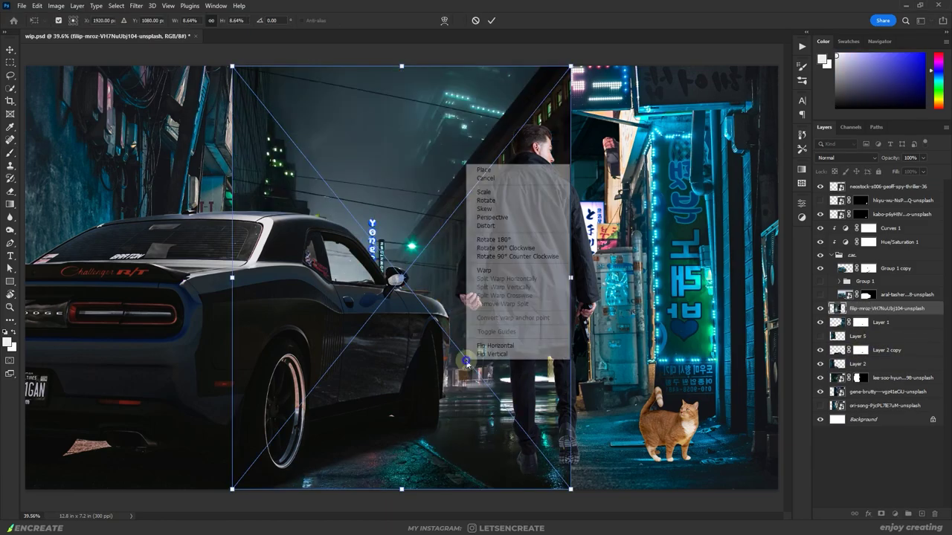
# Stretch the filip-mroz street photo wider, hide it behind a mask, and pick a larger soft brush
pyautogui.moveTo(572, 278); pyautogui.dragTo(734, 277)
pyautogui.moveTo(232, 279); pyautogui.dragTo(198, 278)
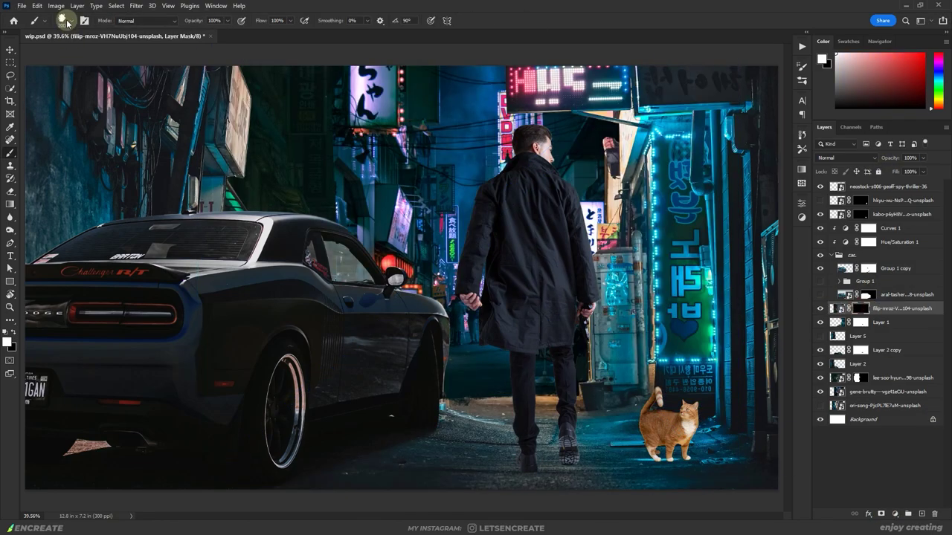
pyautogui.click(66, 20)
pyautogui.scroll(2, 195, 175)
pyautogui.doubleClick(179, 207)
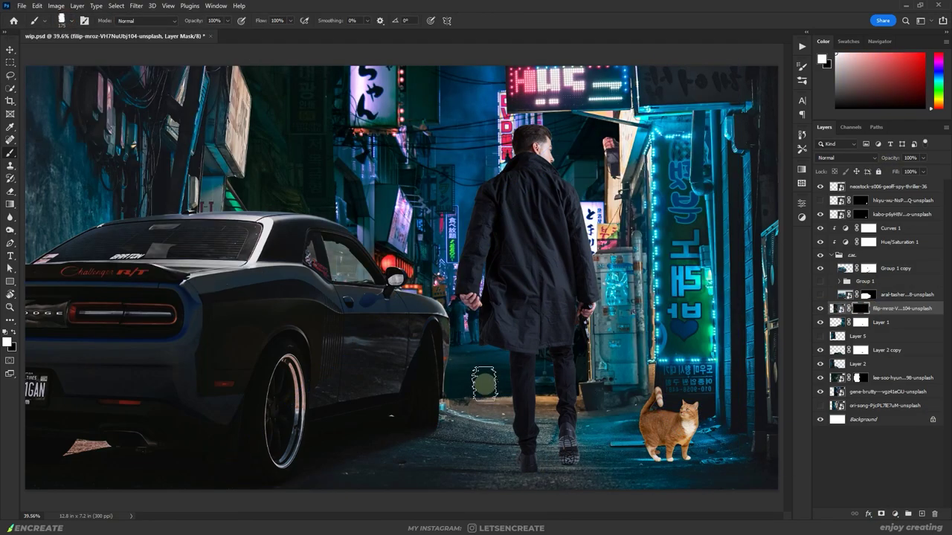
# Paint the mask to adjust the wet-ground reflections near the man's legs
pyautogui.moveTo(474, 403)
pyautogui.mouseDown()
pyautogui.moveTo(506, 394)
pyautogui.moveTo(548, 433)
pyautogui.moveTo(465, 369)
pyautogui.moveTo(524, 362)
pyautogui.moveTo(455, 421)
pyautogui.moveTo(481, 421)
pyautogui.mouseUp()
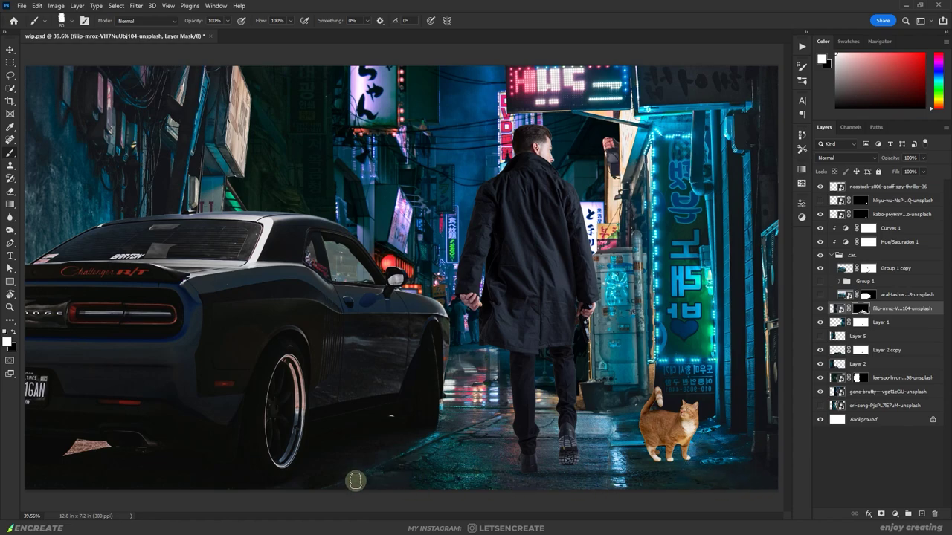
pyautogui.hotkey('ctrl', 'z')
pyautogui.press('x')
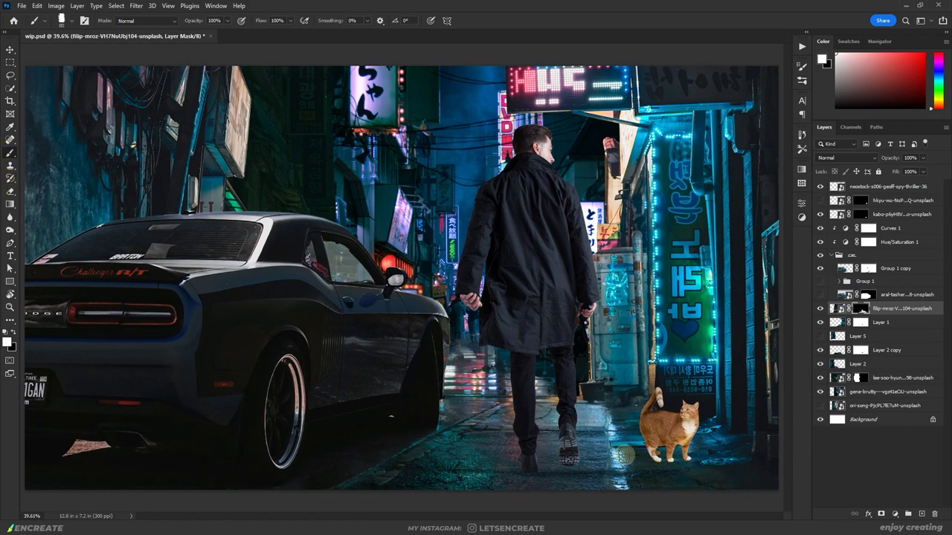
pyautogui.press('x')
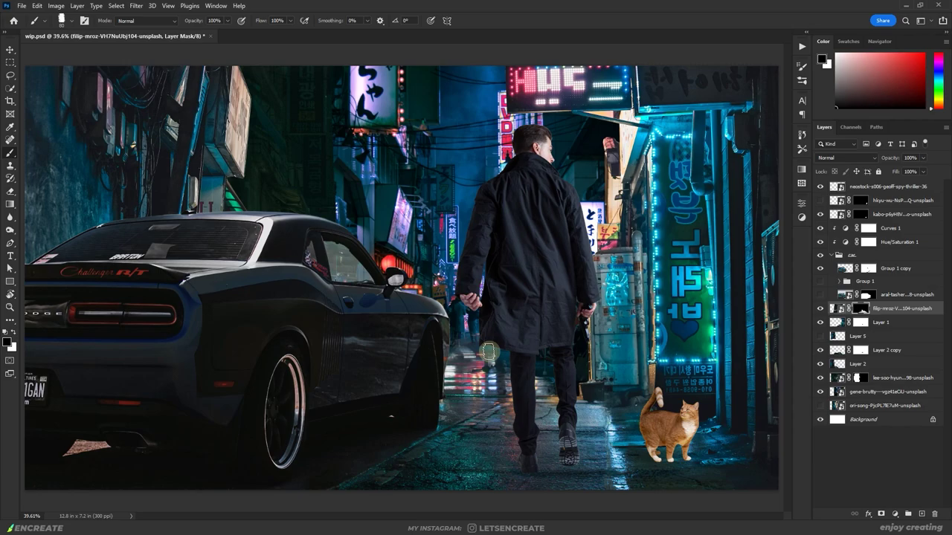
pyautogui.moveTo(494, 349); pyautogui.dragTo(487, 354)
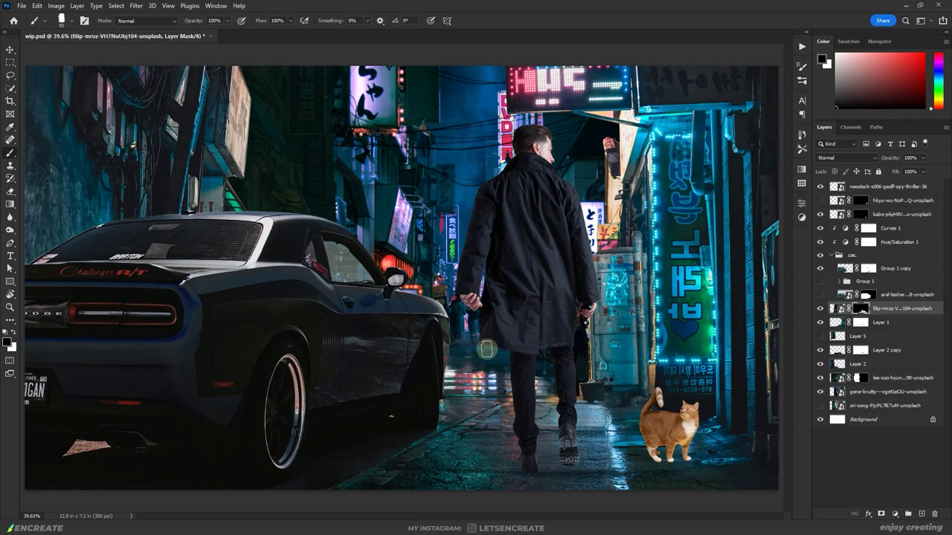
# Duplicate the filip-mroz layer and give the copy a black hide-all mask
pyautogui.click(858, 309)
pyautogui.hotkey('ctrl', 'j')
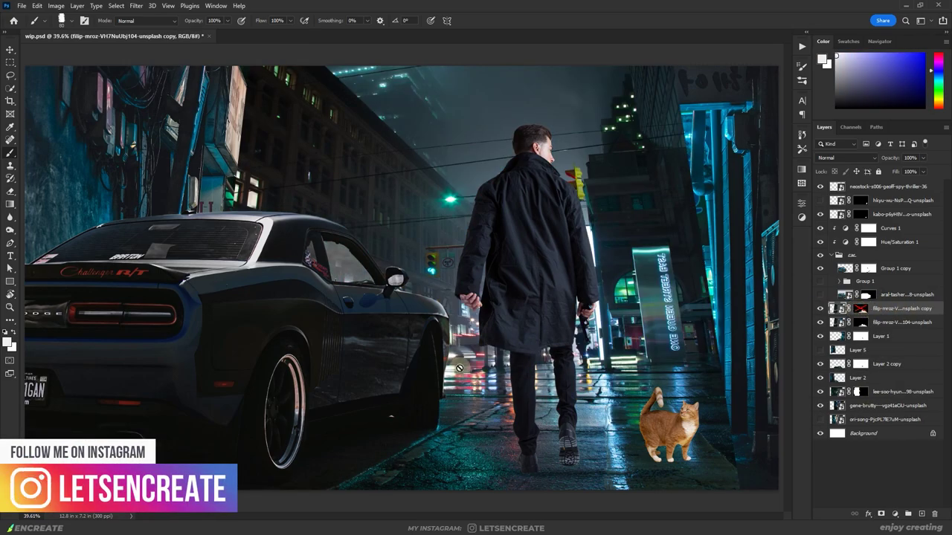
pyautogui.rightClick(924, 312)
pyautogui.press('Escape')
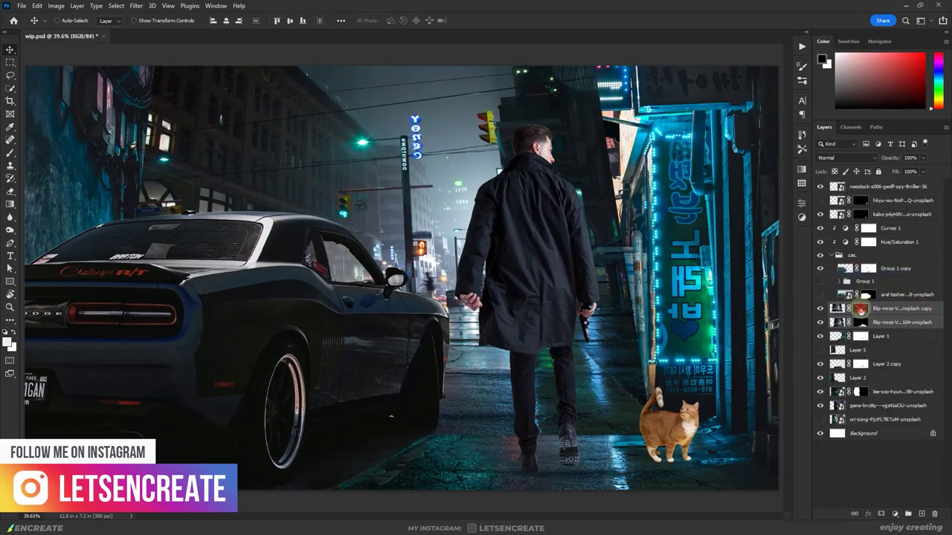
pyautogui.click(860, 308)
pyautogui.press('b')
pyautogui.hotkey('ctrl', 'i')
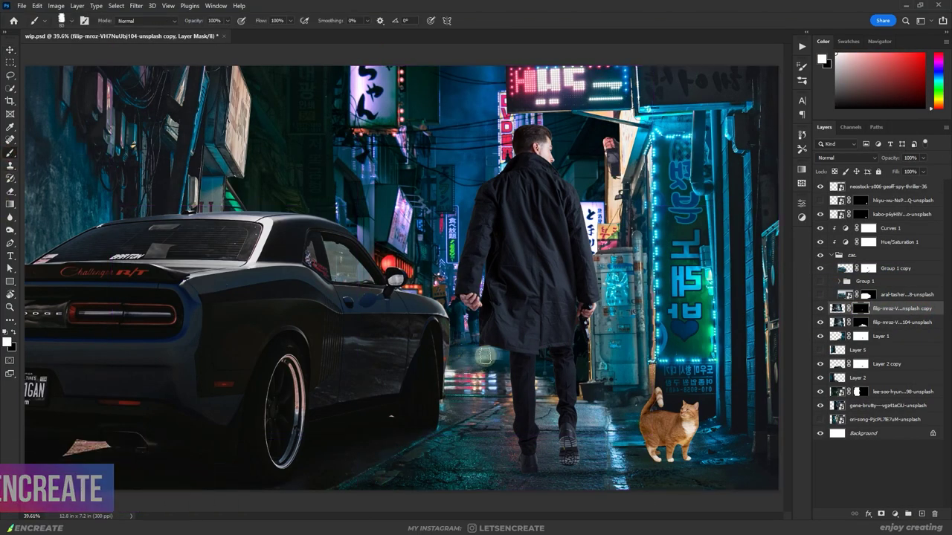
pyautogui.press('x')
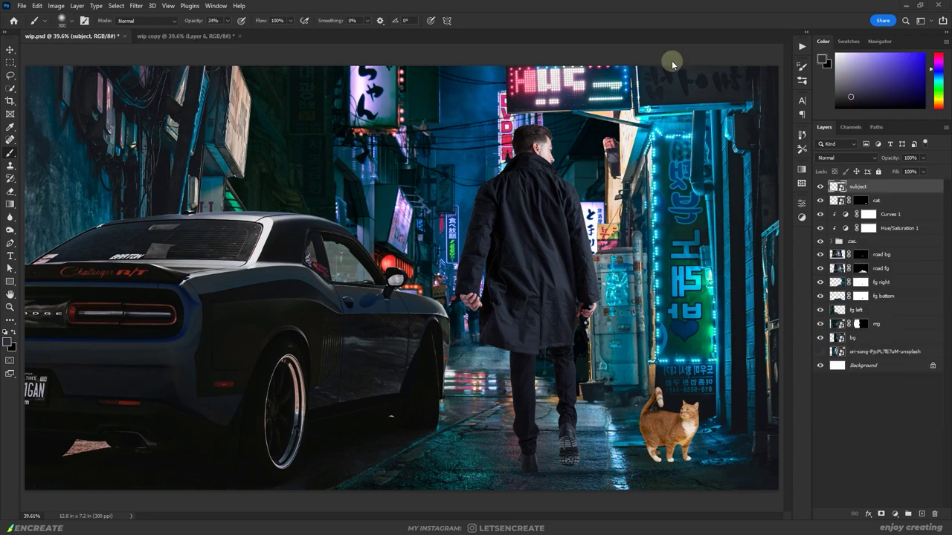
# Paint light grey haze over the car's upper left with a large smoke-shaped brush
pyautogui.click(62, 21)
pyautogui.doubleClick(99, 110)
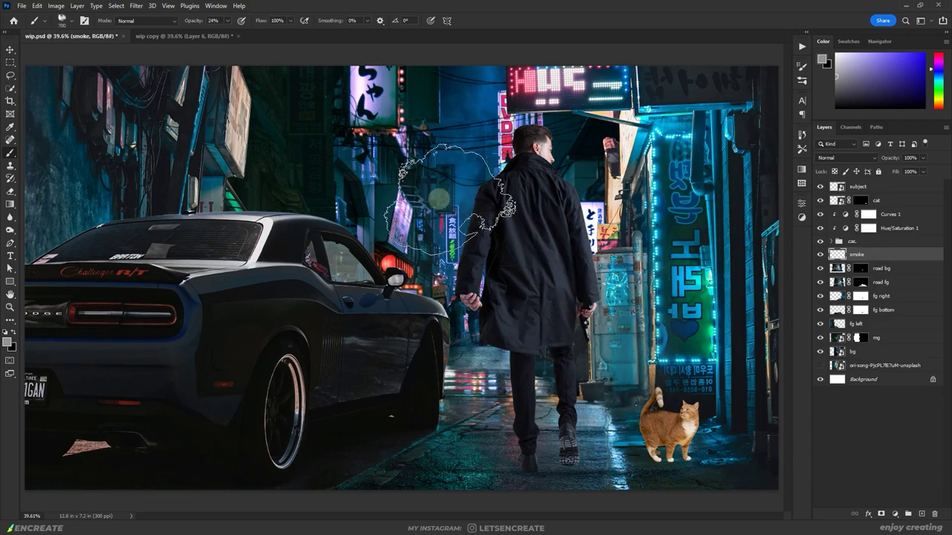
pyautogui.press(']')
pyautogui.press(']')
pyautogui.press('[')
pyautogui.press('[')
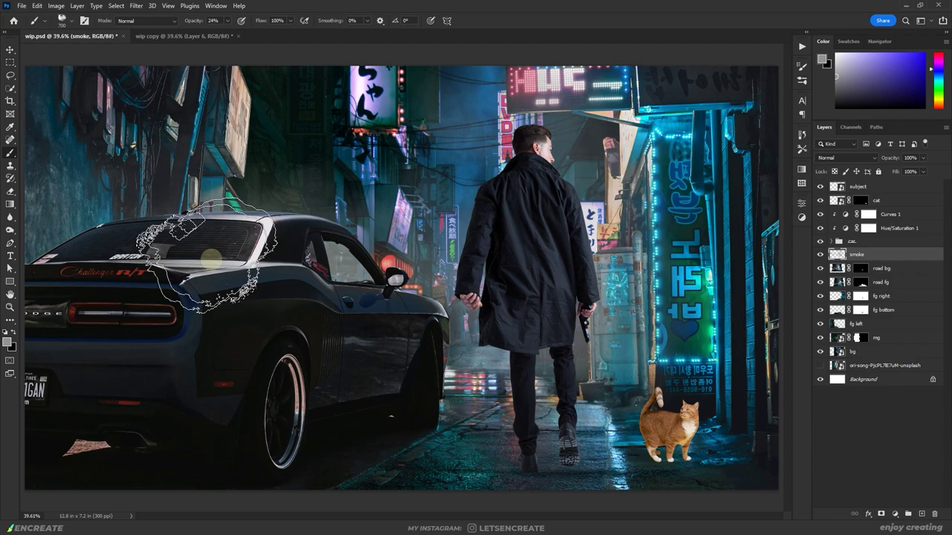
pyautogui.moveTo(275, 245); pyautogui.dragTo(305, 278)
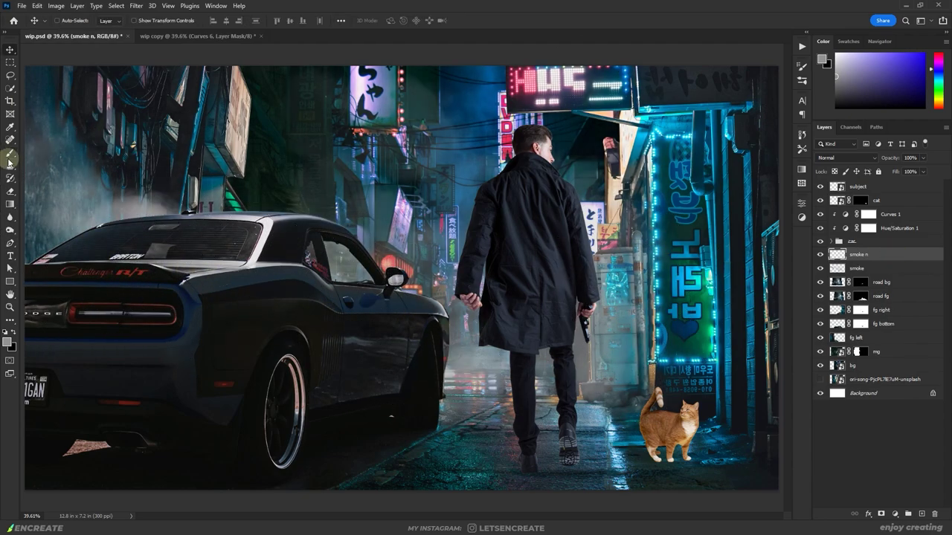
pyautogui.click(9, 158)
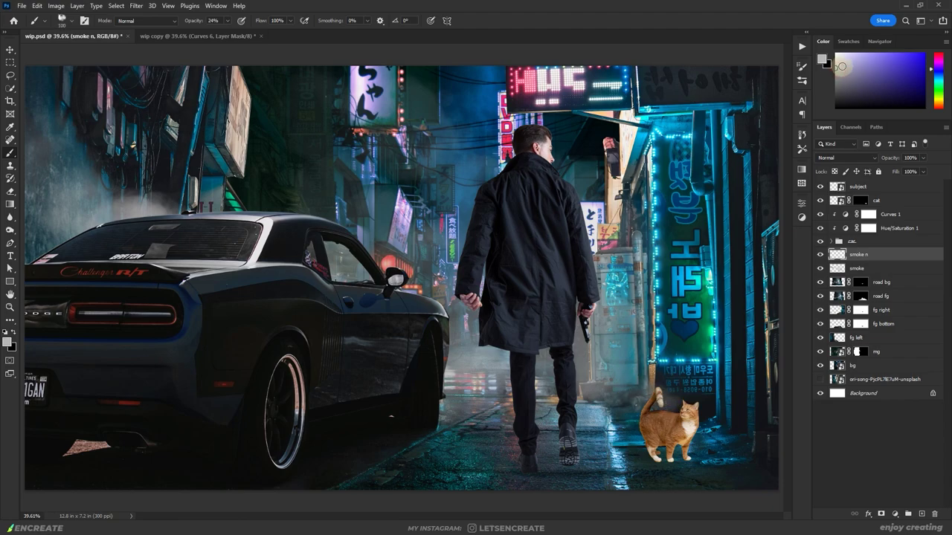
pyautogui.press('[')
pyautogui.press('[')
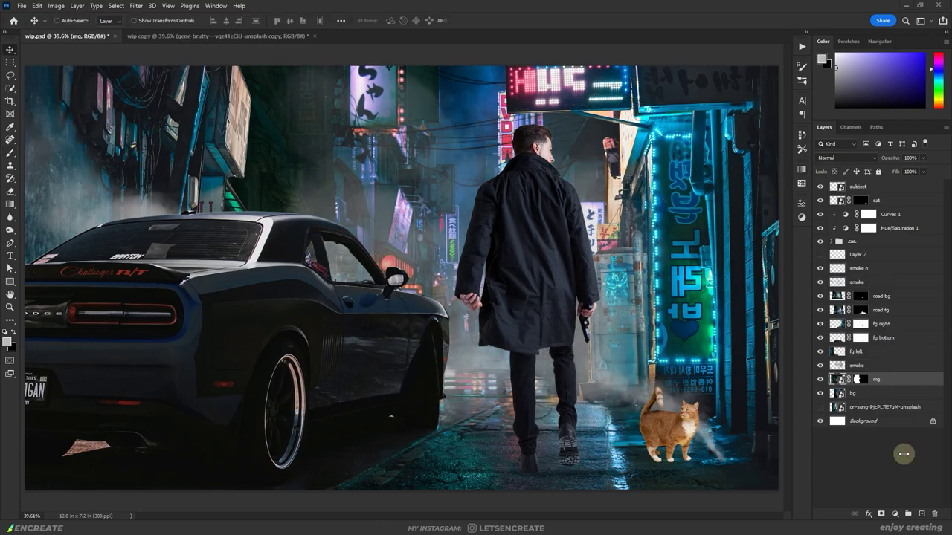
# Duplicate the bg layer and drag its Blend If slider so the dark tones drop out
pyautogui.moveTo(856, 393); pyautogui.dragTo(875, 379)
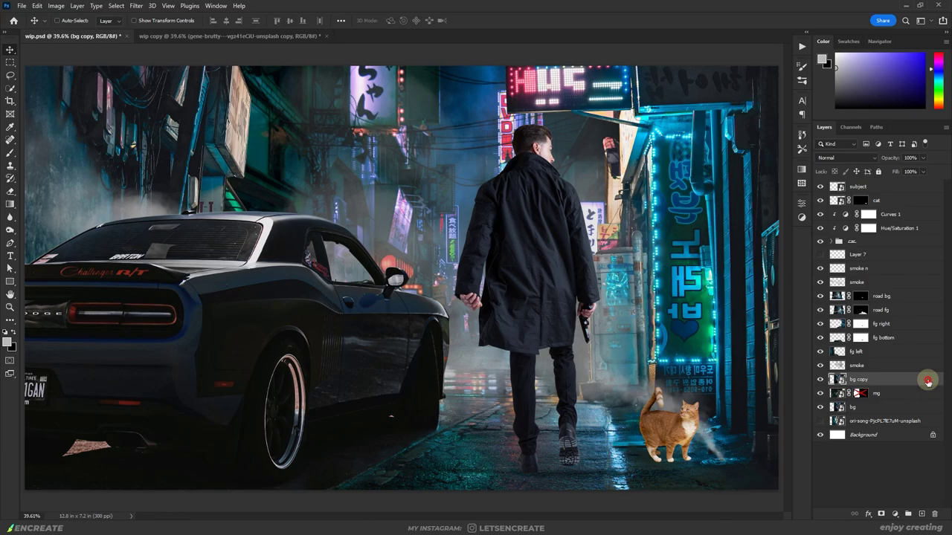
pyautogui.doubleClick(831, 380)
pyautogui.moveTo(668, 379); pyautogui.dragTo(744, 382)
# Confirm the bg copy blending and add a Color Balance adjustment above the topmost layer
pyautogui.click(861, 227)
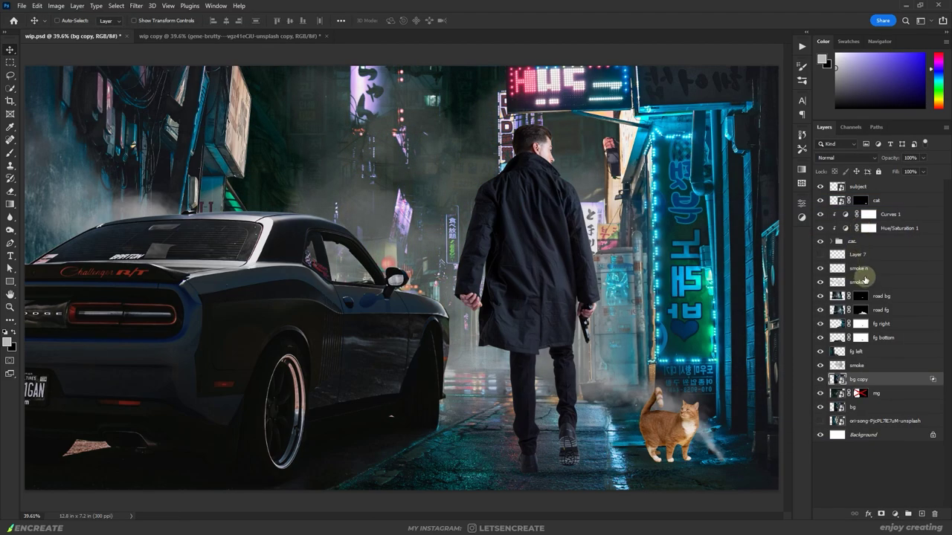
pyautogui.click(884, 190)
pyautogui.click(895, 514)
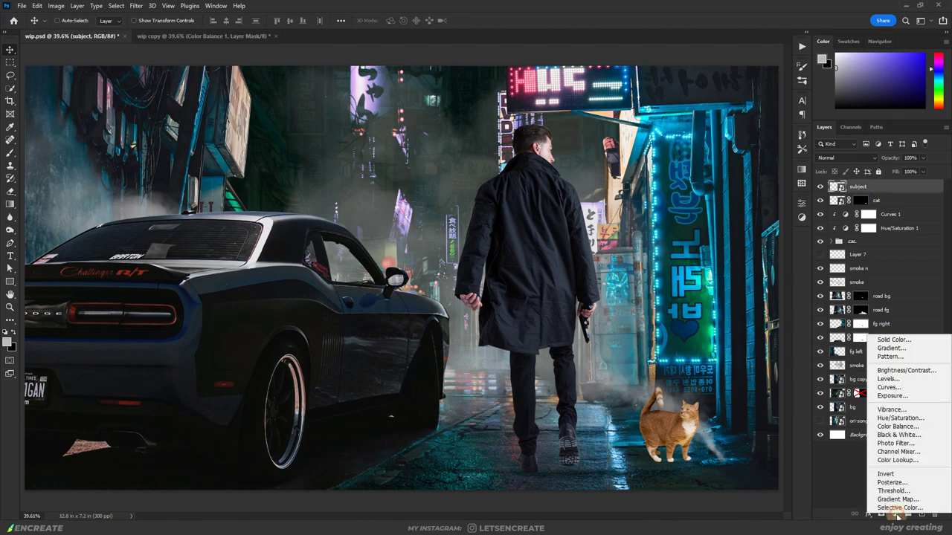
pyautogui.click(889, 430)
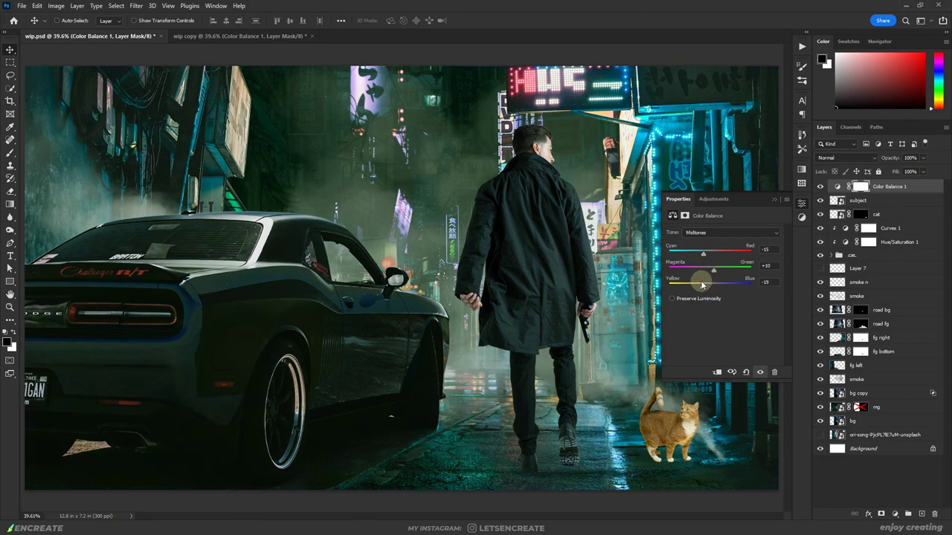
# Shift the Color Balance highlights to -42/-36/-8, adjust the shadows, and collapse Properties
pyautogui.click(714, 232)
pyautogui.click(709, 256)
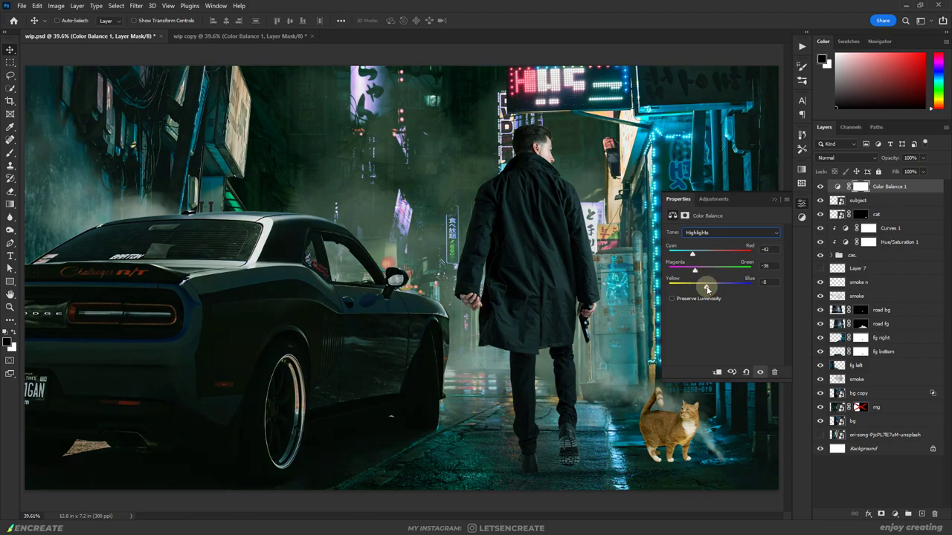
pyautogui.click(708, 233)
pyautogui.click(707, 242)
pyautogui.click(774, 199)
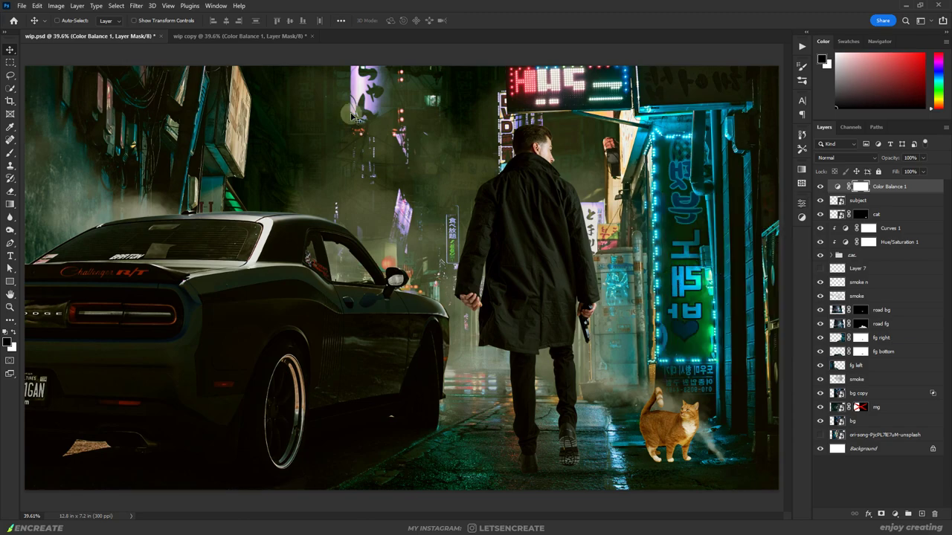
# Add a Hue/Saturation adjustment on Cyans with Hue -171, Saturation -10, and a widened range
pyautogui.click(895, 514)
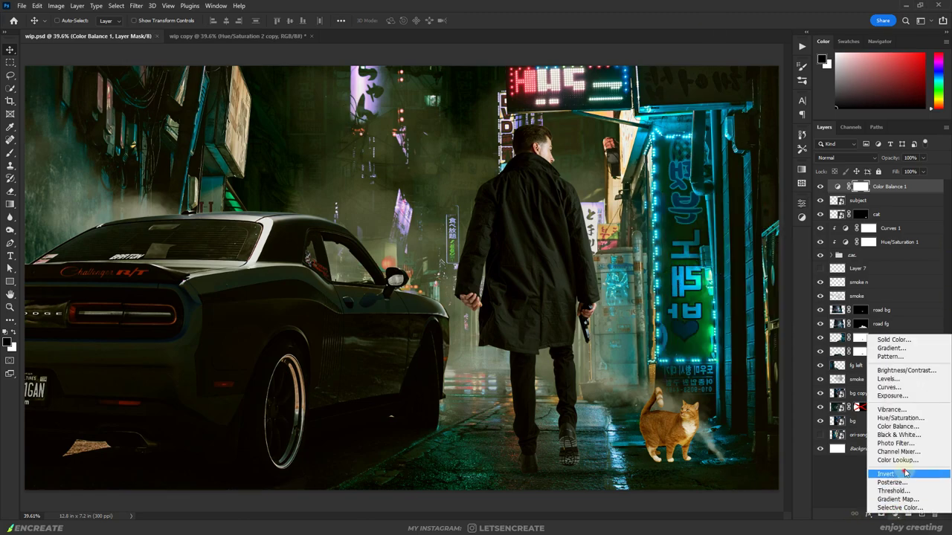
pyautogui.click(896, 439)
pyautogui.click(732, 246)
pyautogui.click(710, 288)
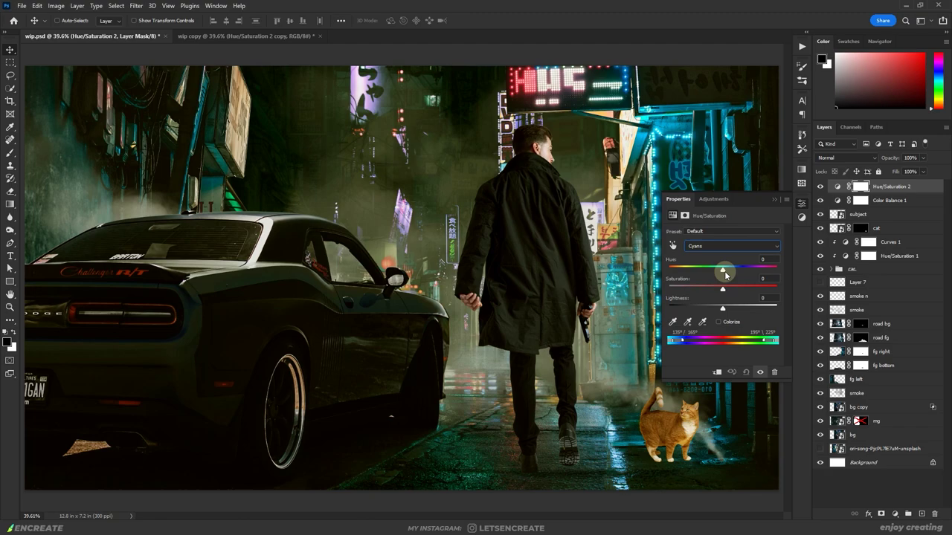
pyautogui.moveTo(725, 275); pyautogui.dragTo(670, 272)
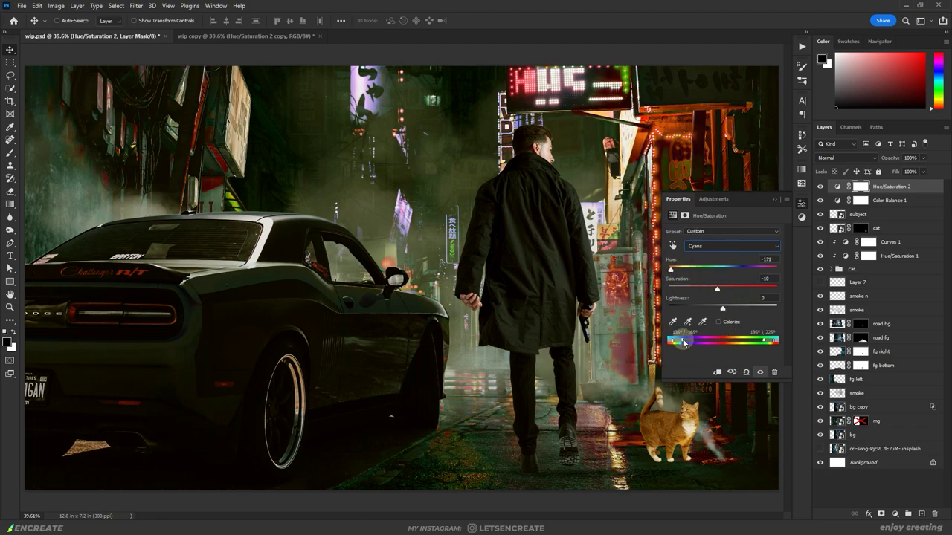
pyautogui.moveTo(702, 343); pyautogui.dragTo(733, 341)
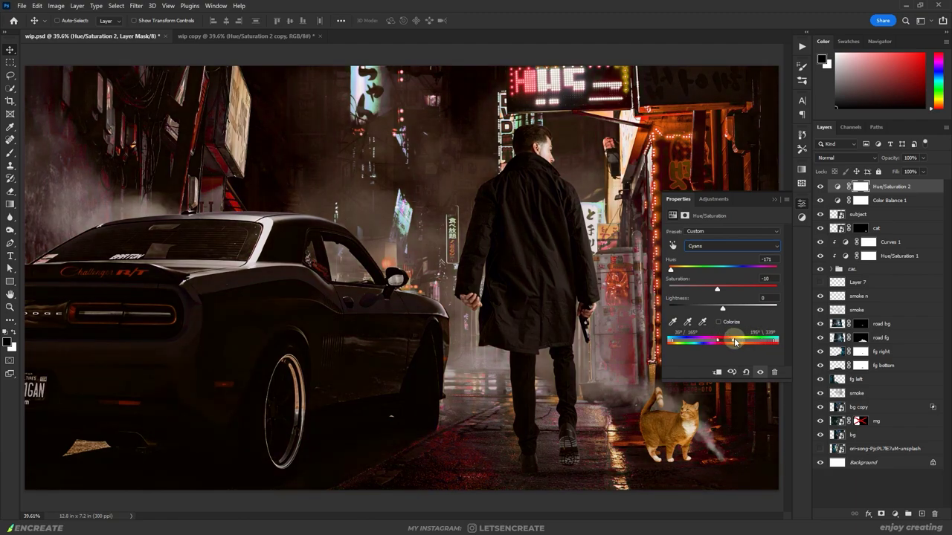
pyautogui.click(861, 186)
# Invert the mask and paint white over the right building, black along its right edge
pyautogui.hotkey('ctrl', 'i')
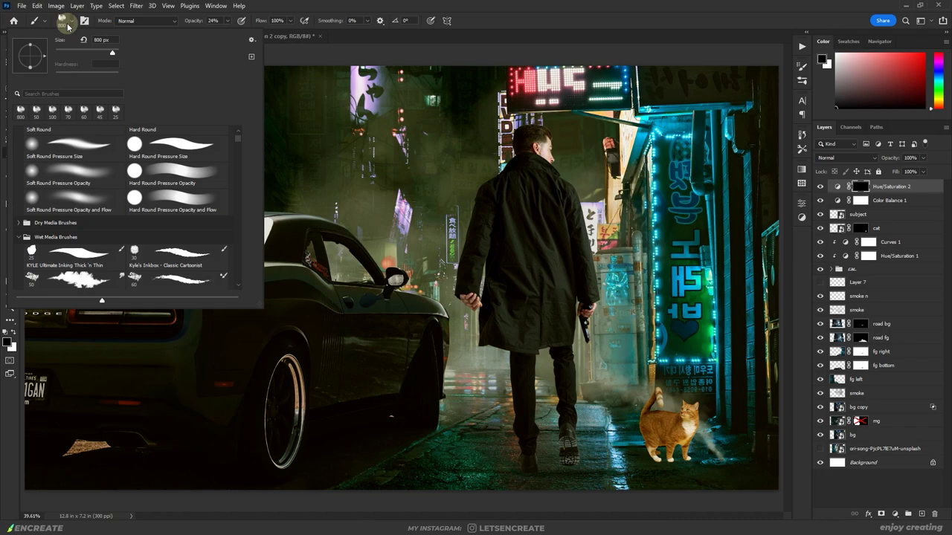
pyautogui.press('p')
pyautogui.press('b')
pyautogui.press('x')
pyautogui.moveTo(675, 121)
pyautogui.mouseDown()
pyautogui.moveTo(644, 144)
pyautogui.moveTo(736, 122)
pyautogui.moveTo(744, 418)
pyautogui.moveTo(722, 460)
pyautogui.moveTo(649, 154)
pyautogui.moveTo(630, 357)
pyautogui.mouseUp()
pyautogui.press('[')
pyautogui.press('[')
pyautogui.press('[')
pyautogui.press('[')
pyautogui.press('[')
pyautogui.press('[')
pyautogui.press('[')
pyautogui.press('[')
pyautogui.press('[')
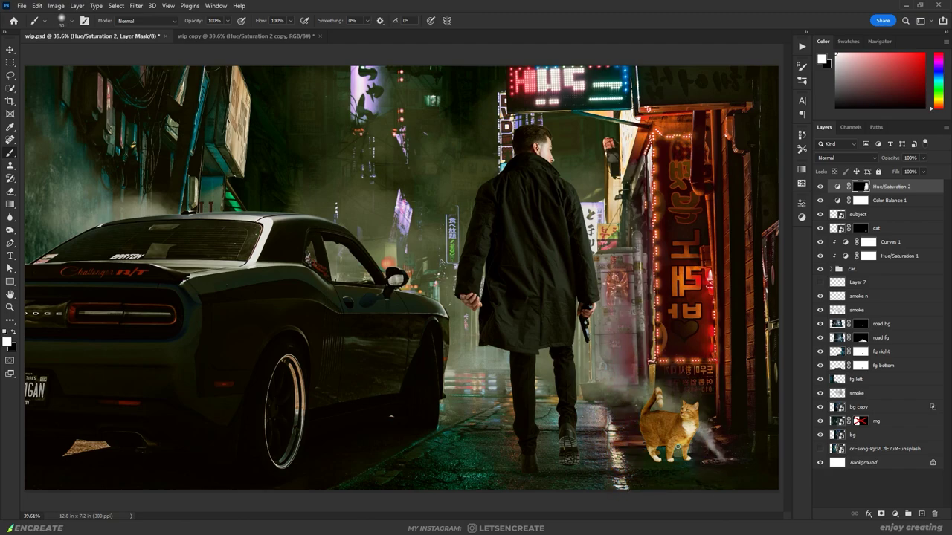
pyautogui.press('x')
pyautogui.moveTo(772, 223); pyautogui.dragTo(776, 268)
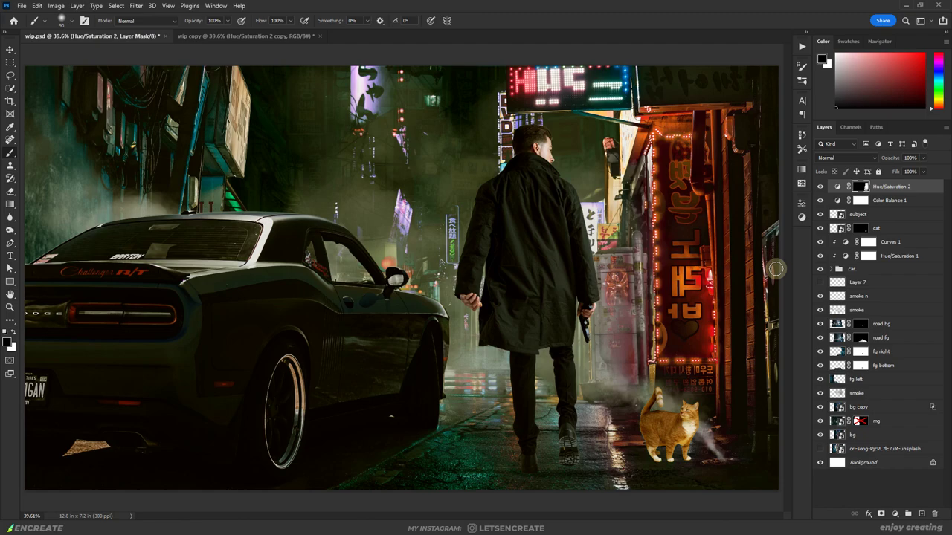
pyautogui.click(895, 514)
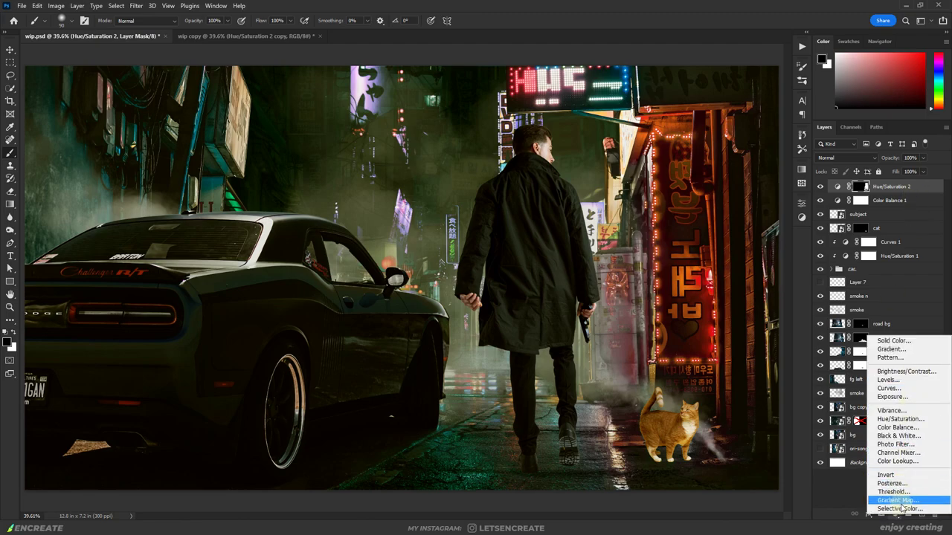
# Add a Selective Color adjustment with Reds Yellow +100 and Greens Cyan -100
pyautogui.click(900, 482)
pyautogui.click(729, 243)
pyautogui.click(704, 253)
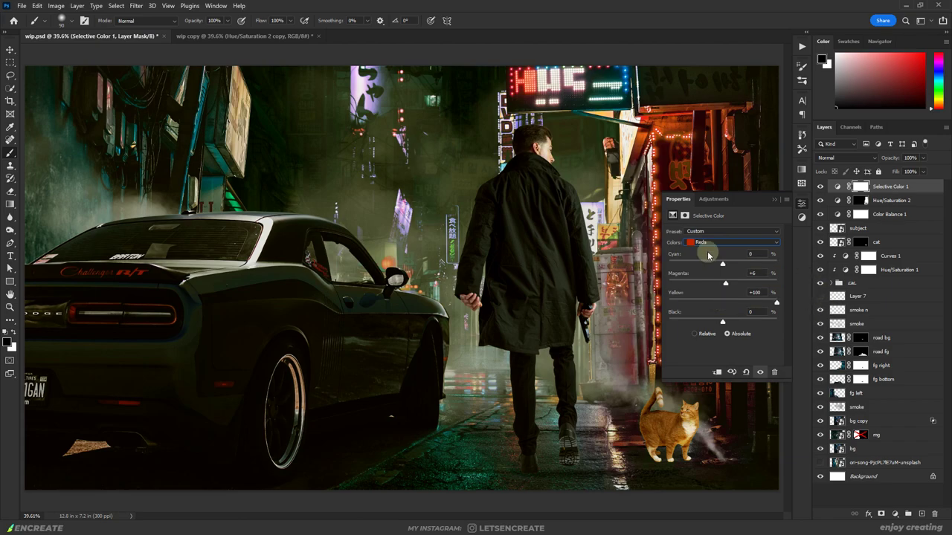
pyautogui.click(705, 242)
pyautogui.click(704, 267)
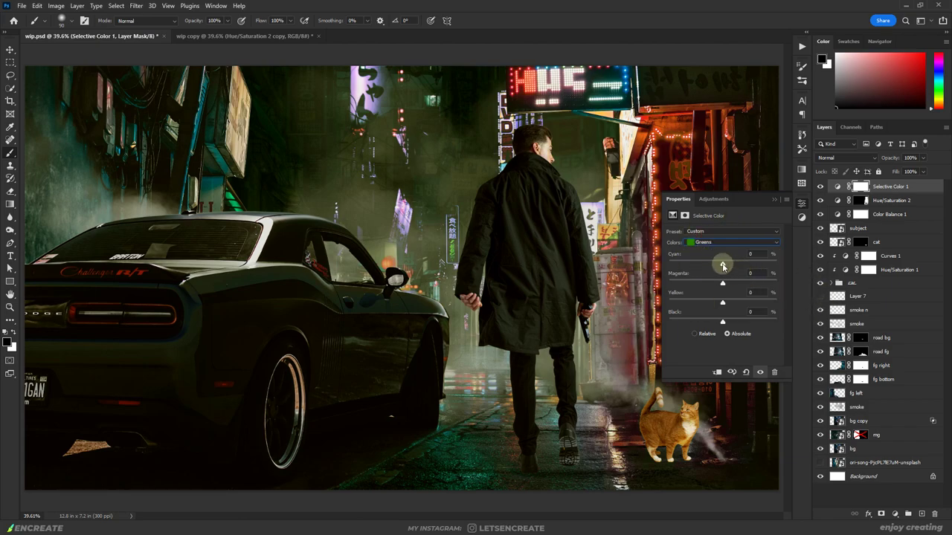
pyautogui.moveTo(723, 266); pyautogui.dragTo(669, 265)
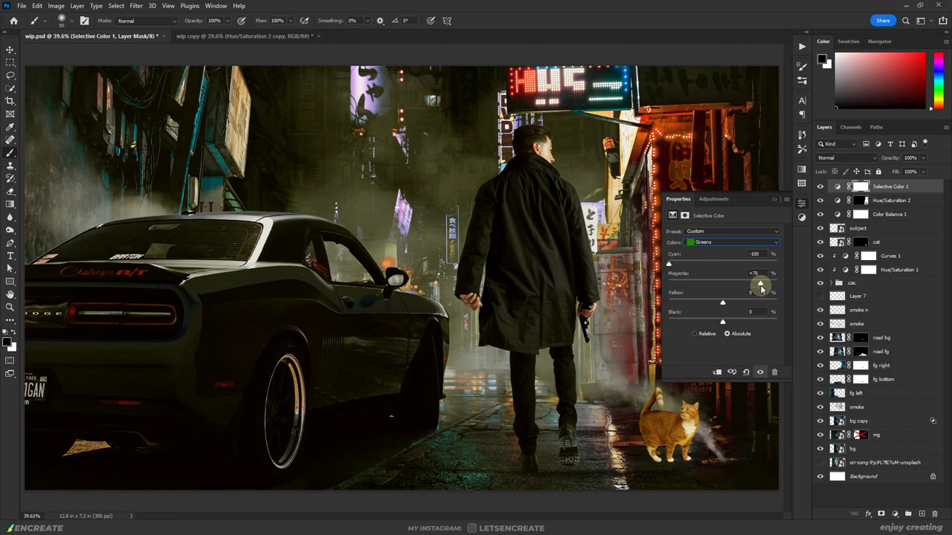
# Set Cyans Cyan -100, raise Blues Yellow, and push Magentas Cyan to +100
pyautogui.click(737, 242)
pyautogui.click(703, 275)
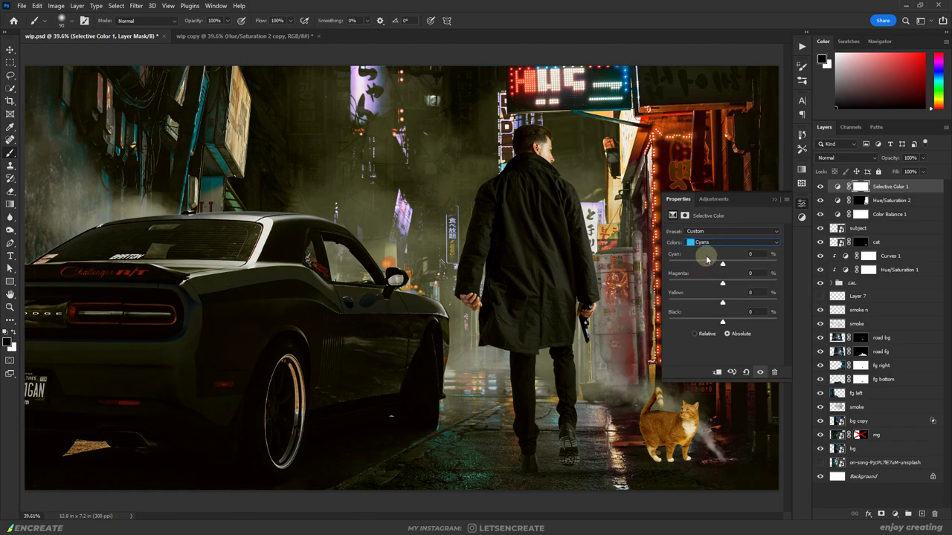
pyautogui.moveTo(723, 266); pyautogui.dragTo(669, 266)
pyautogui.click(737, 243)
pyautogui.click(702, 286)
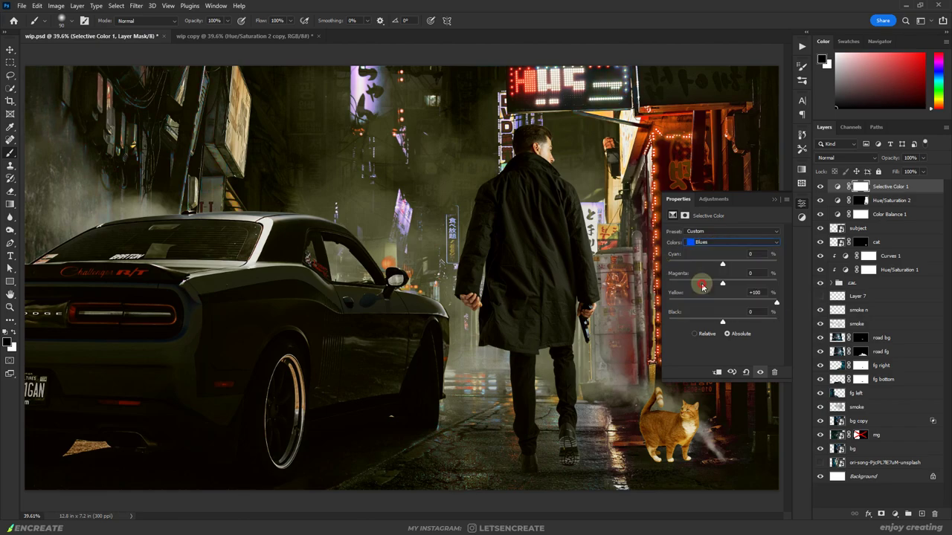
pyautogui.click(737, 242)
pyautogui.click(732, 297)
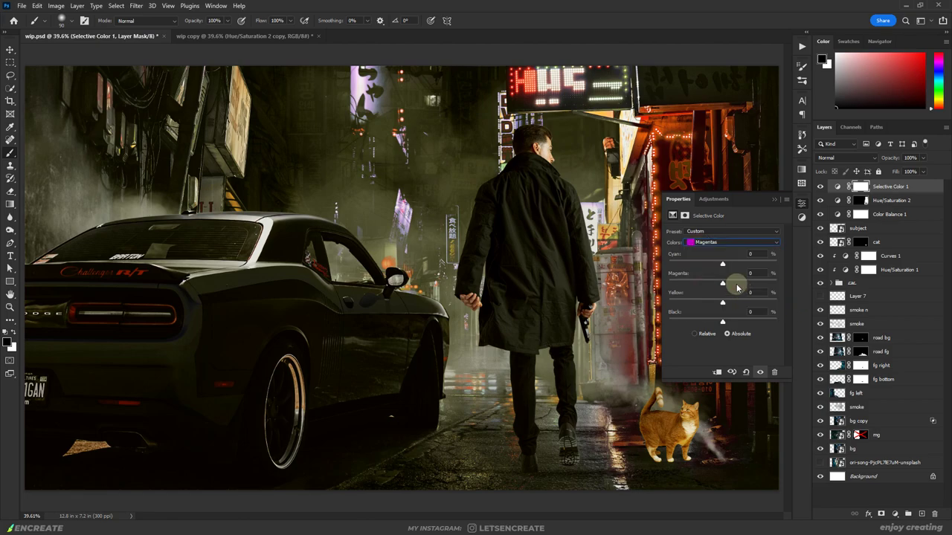
pyautogui.moveTo(739, 268); pyautogui.dragTo(803, 267)
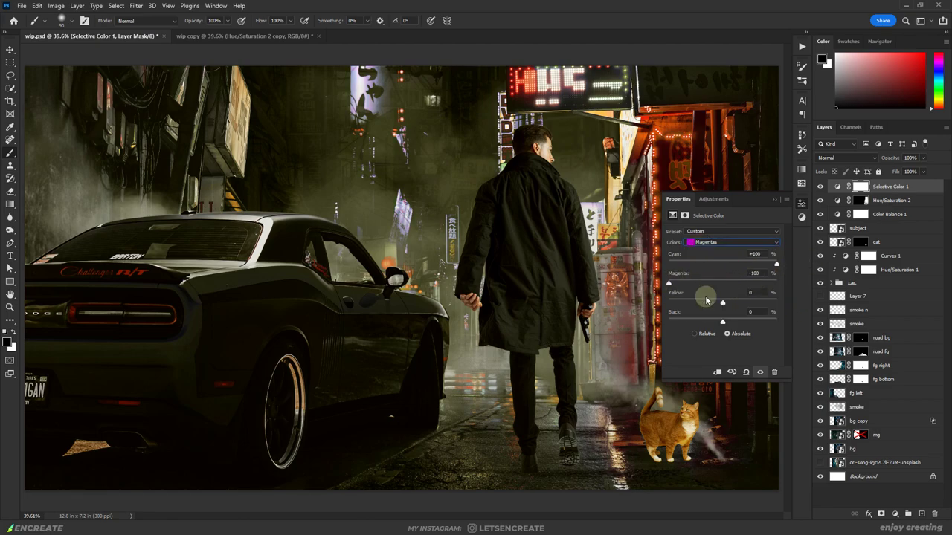
pyautogui.click(774, 200)
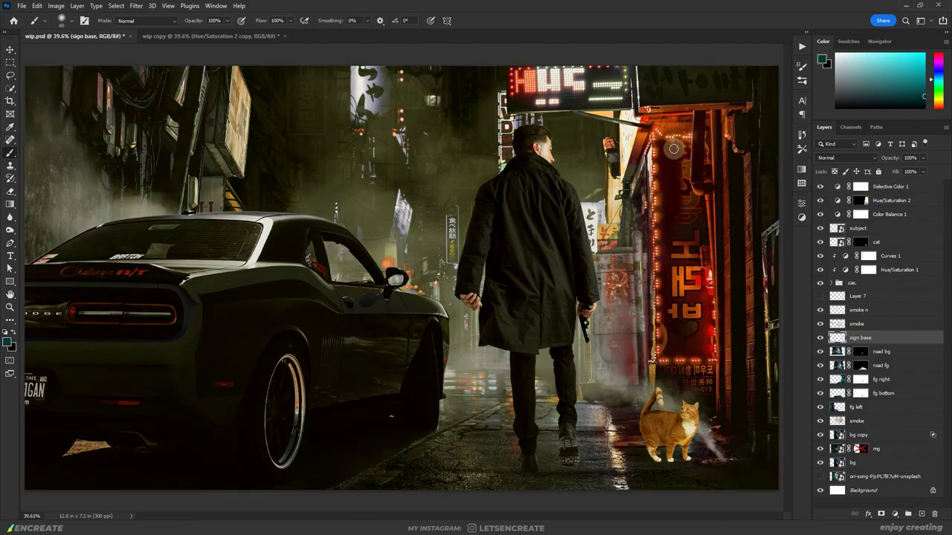
# Paint dark red over the lit sign and add vertical text reading DEVILS
pyautogui.moveTo(674, 149)
pyautogui.mouseDown()
pyautogui.moveTo(706, 153)
pyautogui.moveTo(698, 217)
pyautogui.moveTo(682, 246)
pyautogui.moveTo(678, 234)
pyautogui.moveTo(701, 276)
pyautogui.moveTo(696, 318)
pyautogui.mouseUp()
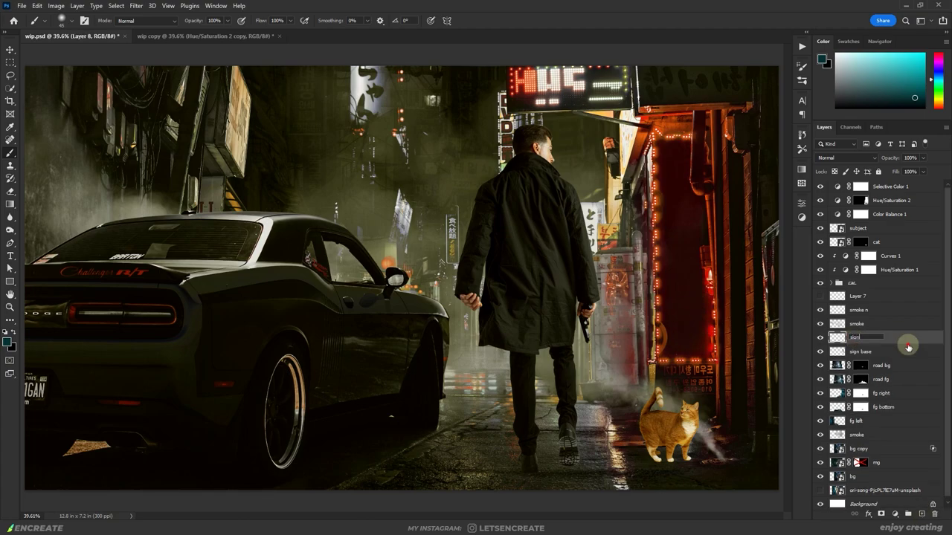
pyautogui.press('t')
pyautogui.click(671, 169)
pyautogui.write('signDEVILS')
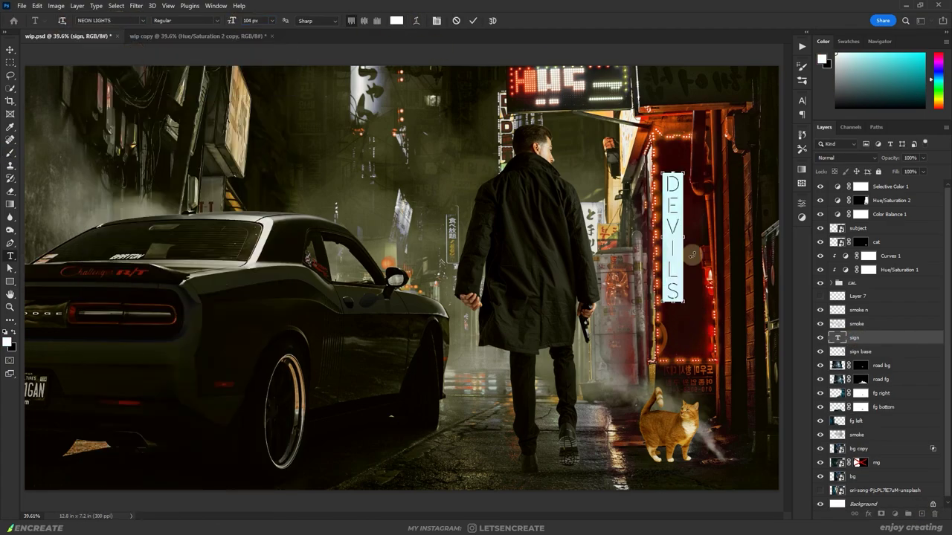
pyautogui.hotkey('ctrl', 'Return')
# Duplicate the text for THE and DEN, then group all four text layers
pyautogui.press('v')
pyautogui.hotkey('ctrl', 'j')
pyautogui.write('THE')
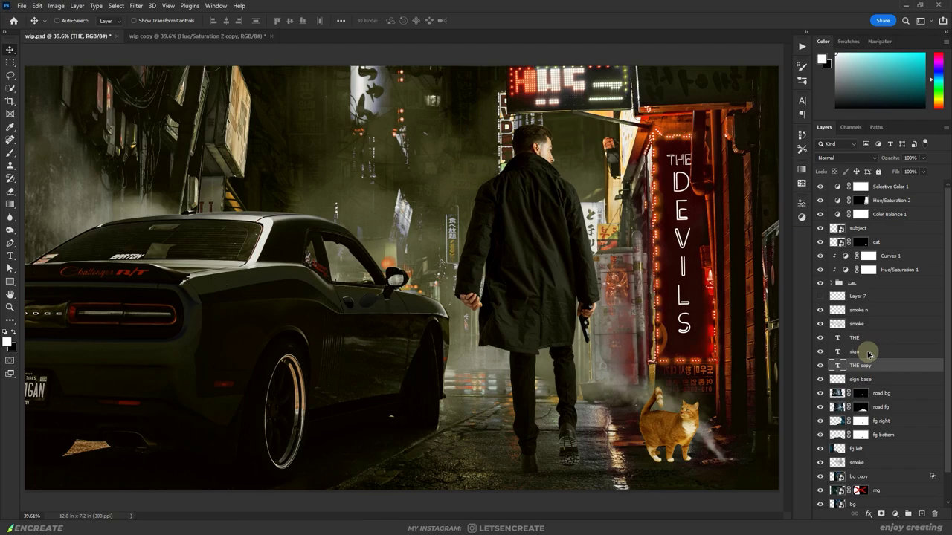
pyautogui.write('DEN')
pyautogui.click(868, 339)
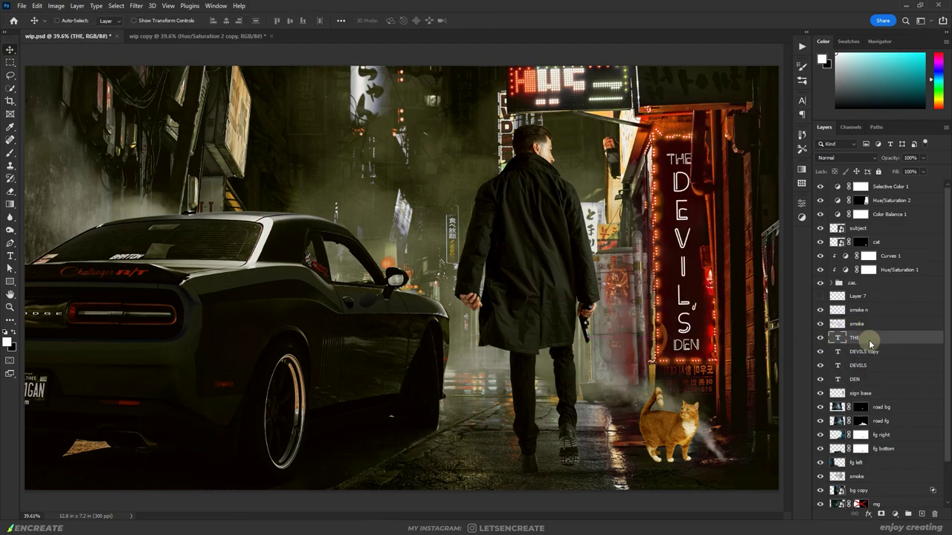
pyautogui.keyDown('shift'); pyautogui.click(886, 381); pyautogui.keyUp('shift')
pyautogui.hotkey('ctrl', 'g')
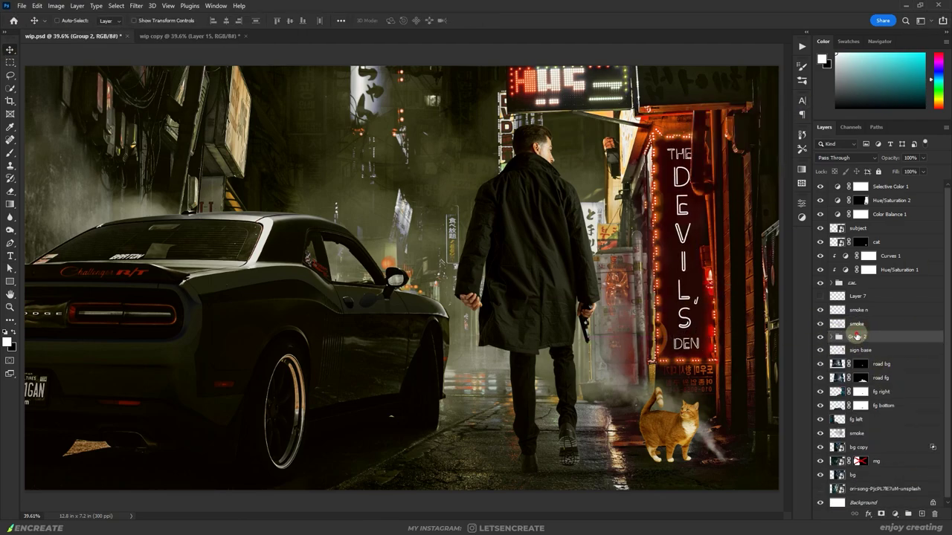
# Name the group 'sign' and give it a pale cream Color Overlay
pyautogui.press('Return')
pyautogui.doubleClick(898, 335)
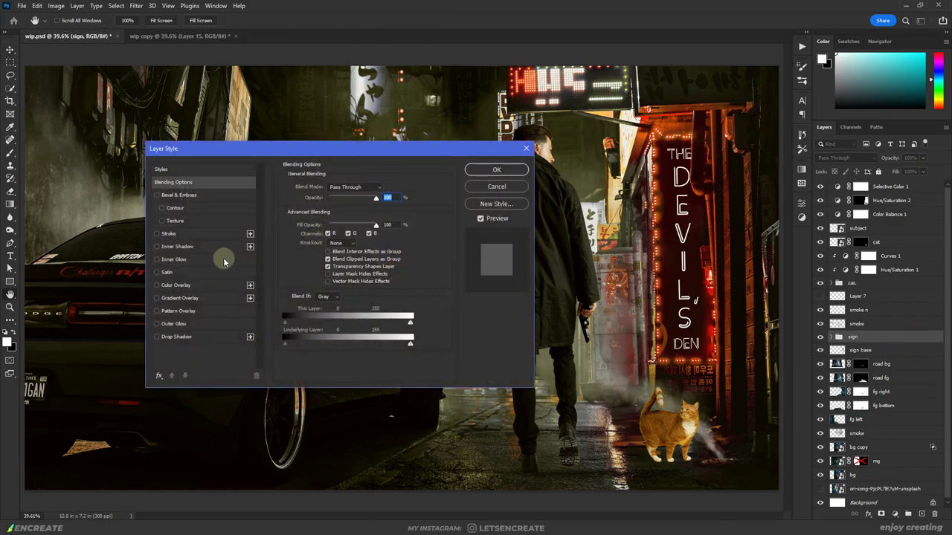
pyautogui.click(176, 285)
pyautogui.click(392, 186)
pyautogui.click(471, 178)
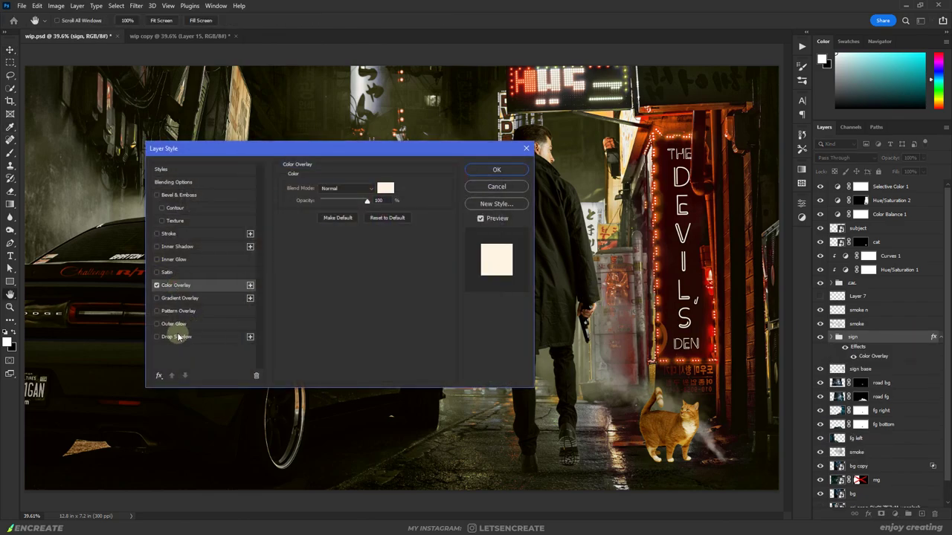
# Add a Linear Light orange-yellow drop shadow at 59% opacity with tighter spread and size
pyautogui.click(176, 337)
pyautogui.click(346, 188)
pyautogui.click(350, 335)
pyautogui.click(384, 189)
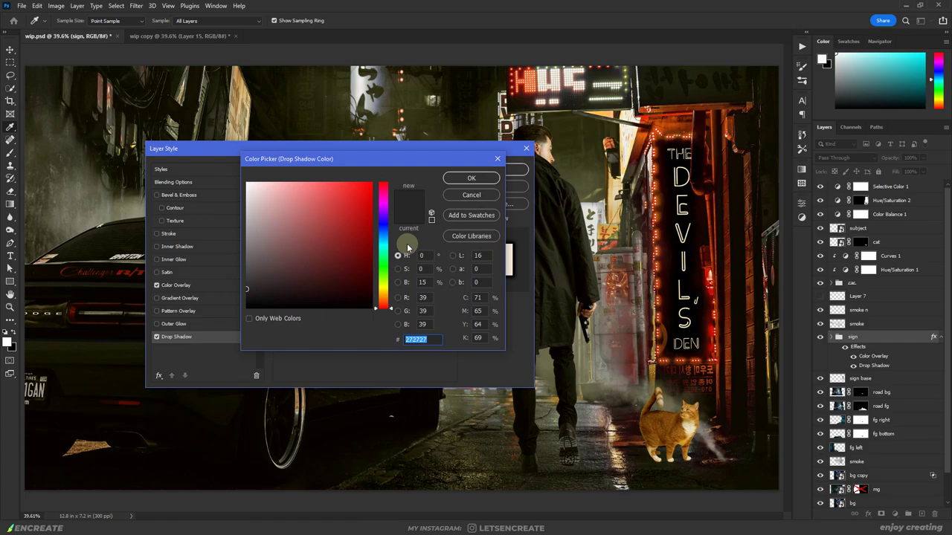
pyautogui.click(340, 205)
pyautogui.click(467, 176)
pyautogui.moveTo(332, 200); pyautogui.dragTo(347, 201)
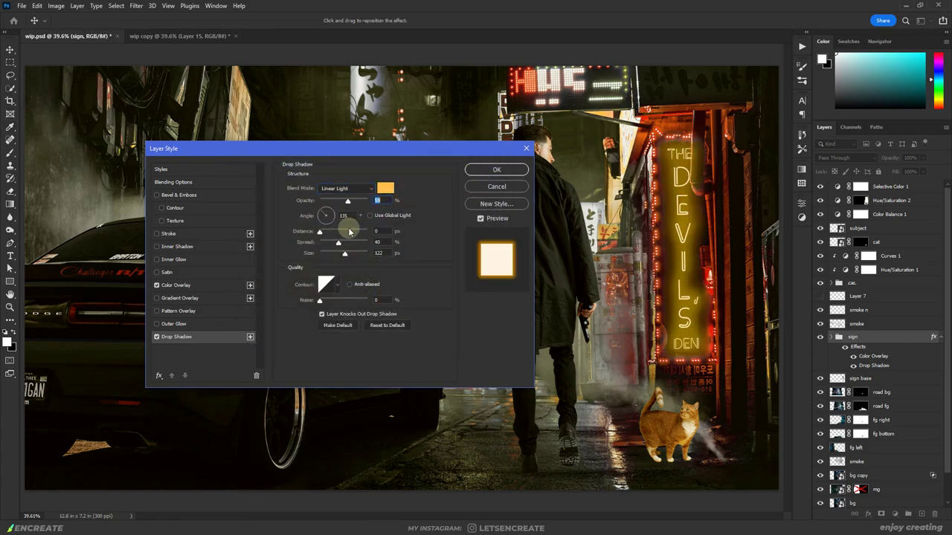
pyautogui.moveTo(339, 242)
pyautogui.mouseDown()
pyautogui.moveTo(328, 242)
pyautogui.moveTo(338, 256)
pyautogui.mouseUp()
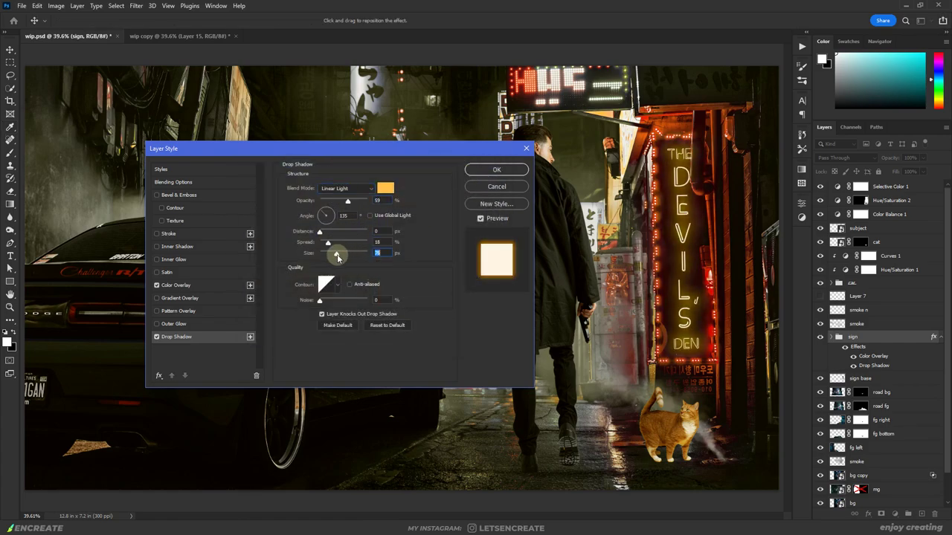
# Add two more drop shadows, the third dark at about 27% opacity, size 142
pyautogui.click(250, 338)
pyautogui.click(249, 349)
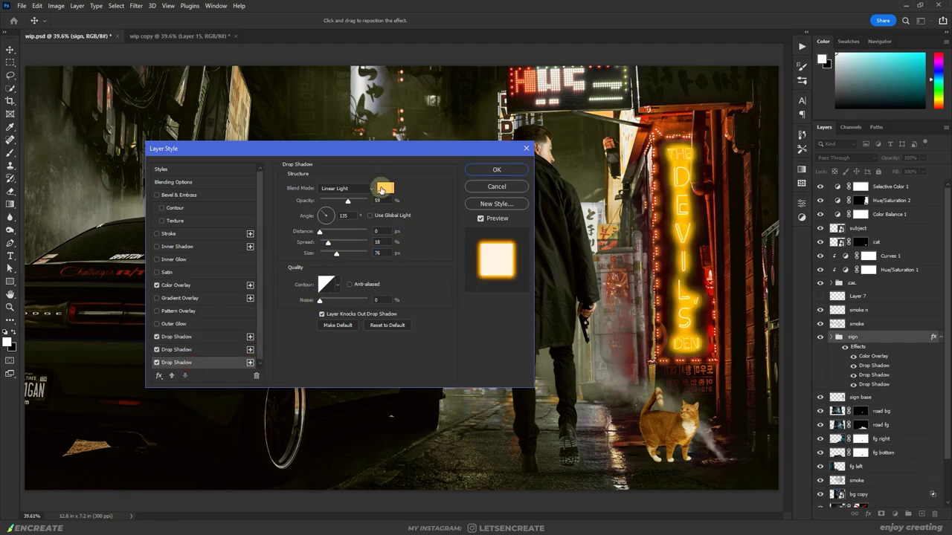
pyautogui.click(384, 188)
pyautogui.click(312, 334)
pyautogui.click(467, 176)
pyautogui.click(334, 202)
pyautogui.moveTo(333, 202); pyautogui.dragTo(331, 200)
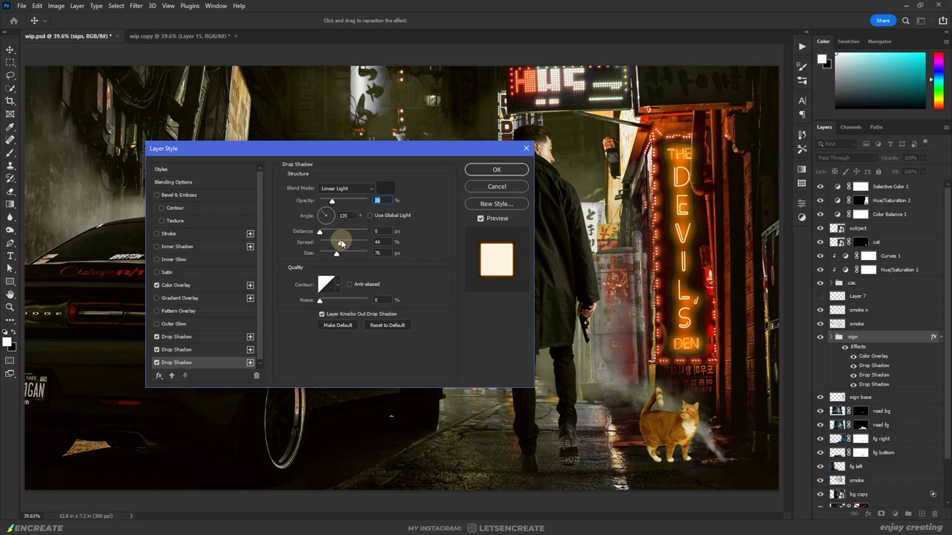
pyautogui.moveTo(328, 243); pyautogui.dragTo(340, 242)
pyautogui.moveTo(336, 254)
pyautogui.mouseDown()
pyautogui.moveTo(349, 254)
pyautogui.moveTo(314, 251)
pyautogui.moveTo(325, 254)
pyautogui.mouseUp()
# Recolour the first shadow orange ff8b4c and raise the second shadow to 88% opacity
pyautogui.click(176, 336)
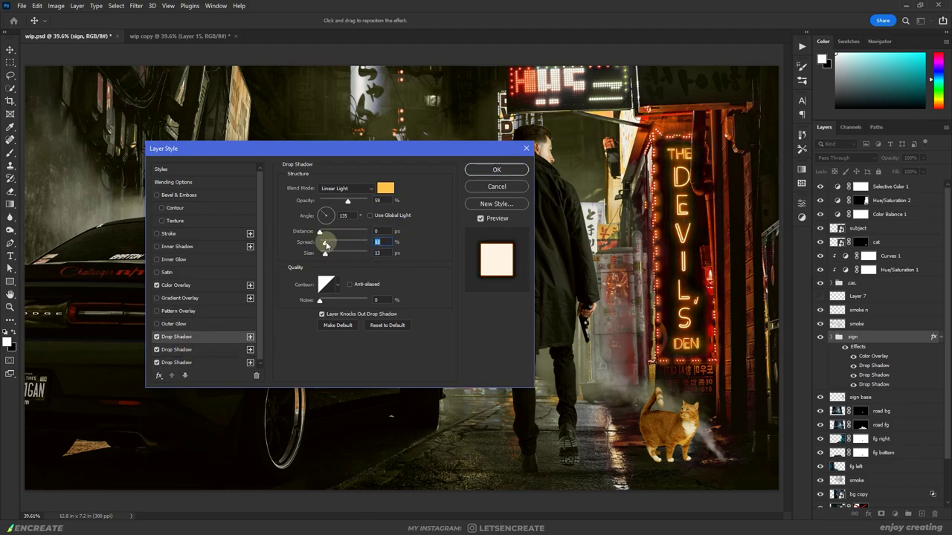
pyautogui.click(384, 189)
pyautogui.click(381, 303)
pyautogui.click(470, 178)
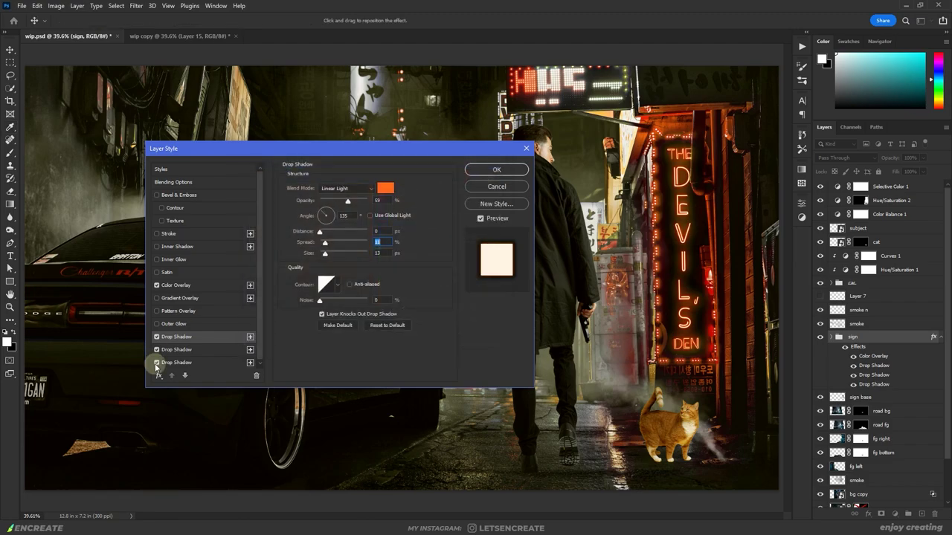
pyautogui.click(176, 350)
pyautogui.click(385, 189)
pyautogui.click(463, 179)
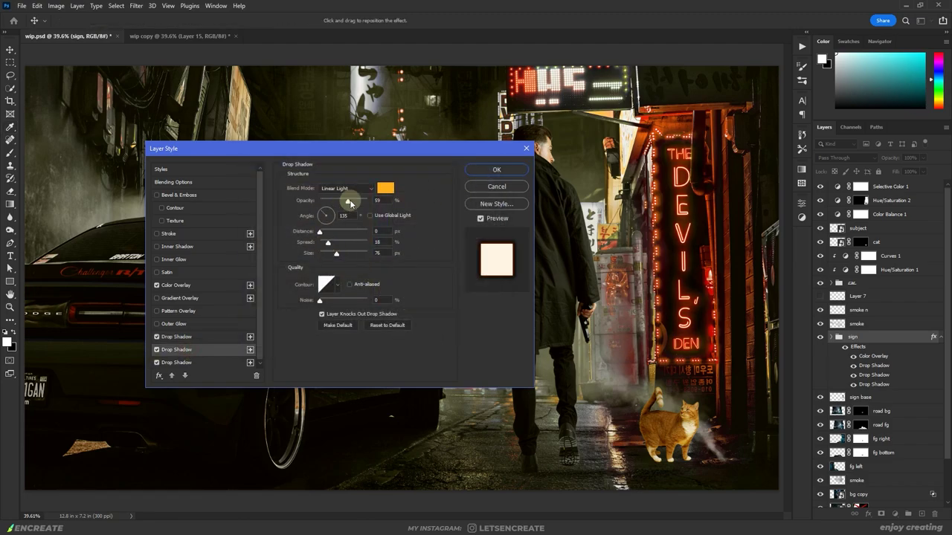
pyautogui.moveTo(350, 203)
pyautogui.mouseDown()
pyautogui.moveTo(362, 202)
pyautogui.moveTo(346, 202)
pyautogui.mouseUp()
pyautogui.click(176, 349)
pyautogui.moveTo(335, 244); pyautogui.dragTo(357, 246)
# Add a thin white stroke around the sign's letters
pyautogui.click(168, 234)
pyautogui.click(331, 271)
pyautogui.click(457, 179)
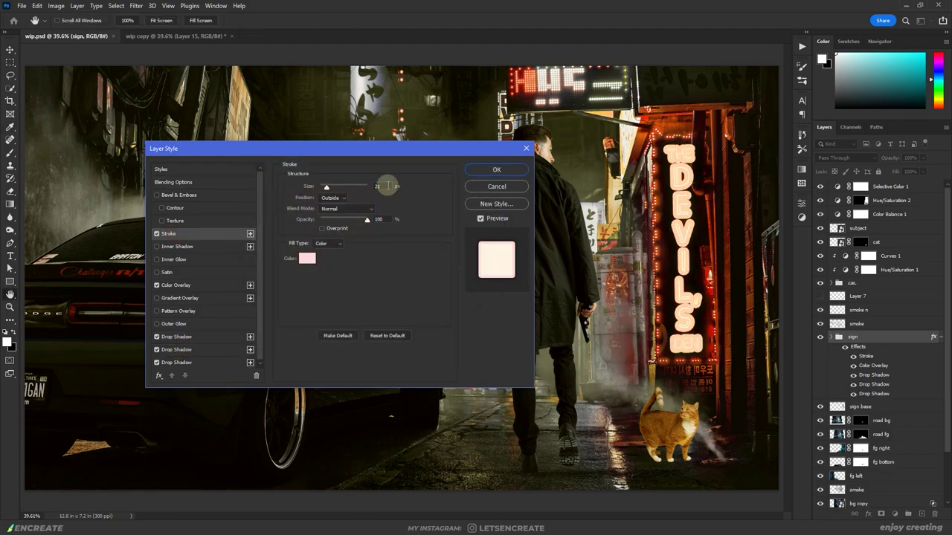
pyautogui.moveTo(349, 189); pyautogui.dragTo(331, 189)
# Add a red-orange Inner Glow in Linear Dodge (Add) and apply the layer style
pyautogui.click(189, 261)
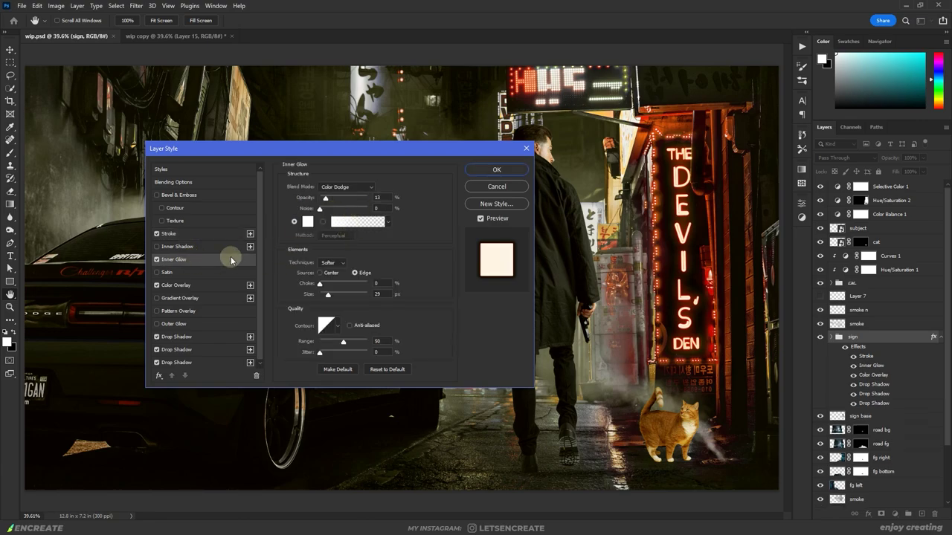
pyautogui.click(307, 221)
pyautogui.moveTo(383, 223); pyautogui.dragTo(382, 301)
pyautogui.click(463, 181)
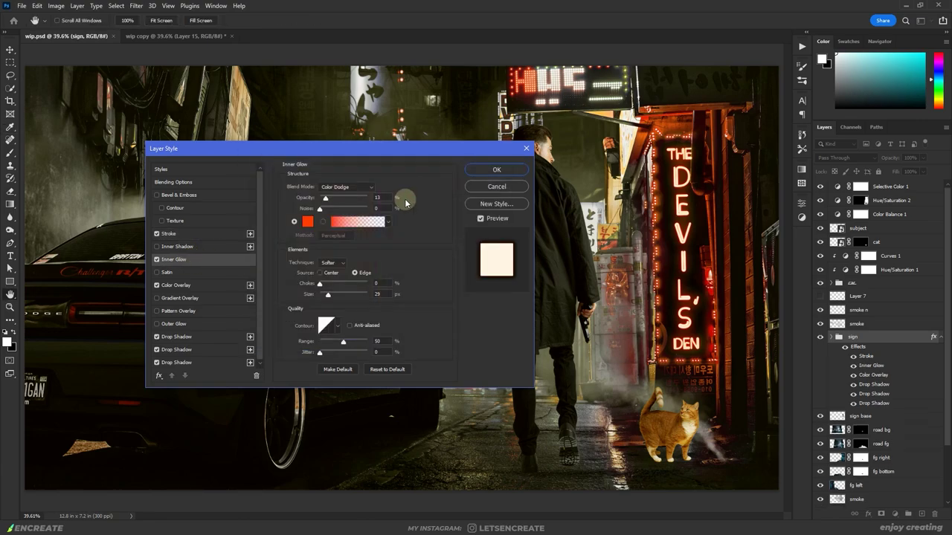
pyautogui.click(331, 192)
pyautogui.click(344, 261)
pyautogui.click(346, 187)
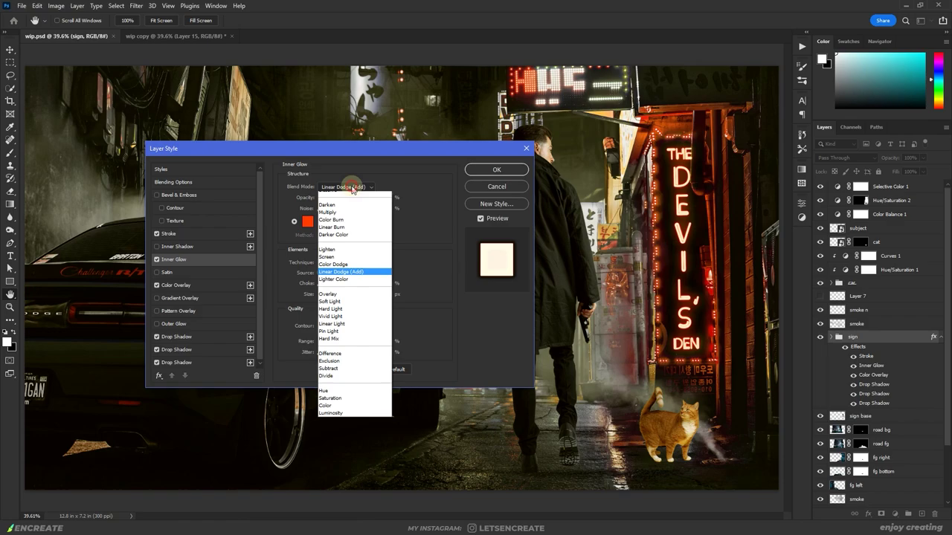
pyautogui.click(331, 272)
pyautogui.click(497, 170)
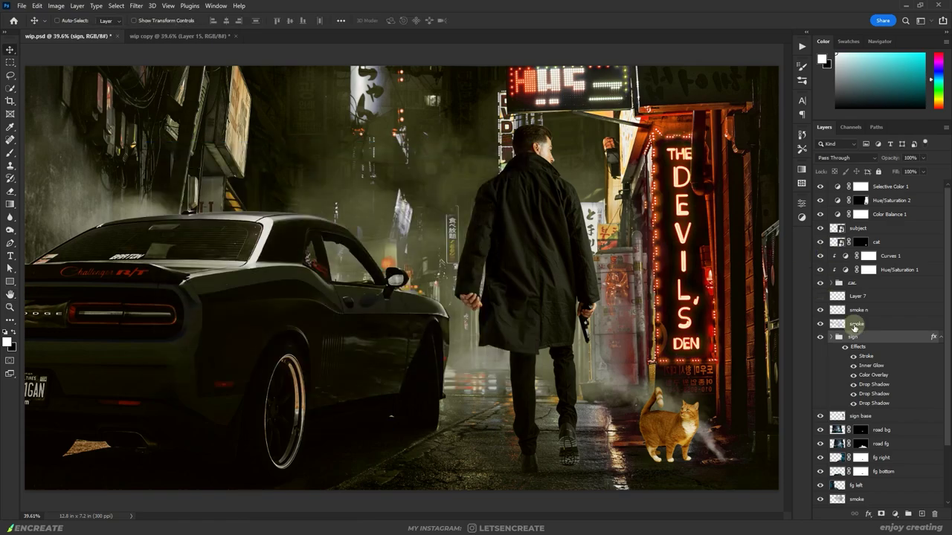
# Create two new glow layers above Curves 1, setting one to Linear Dodge (Add)
pyautogui.click(912, 257)
pyautogui.click(923, 514)
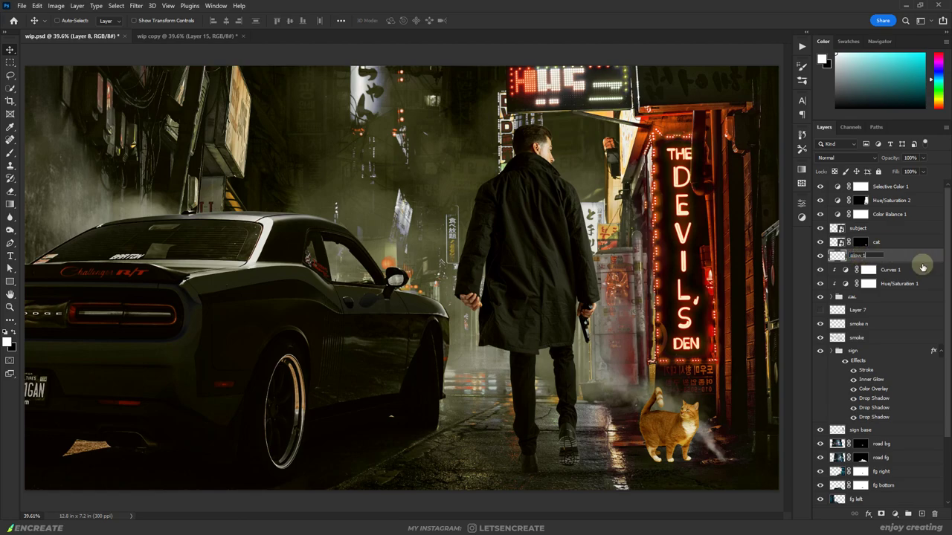
pyautogui.click(922, 514)
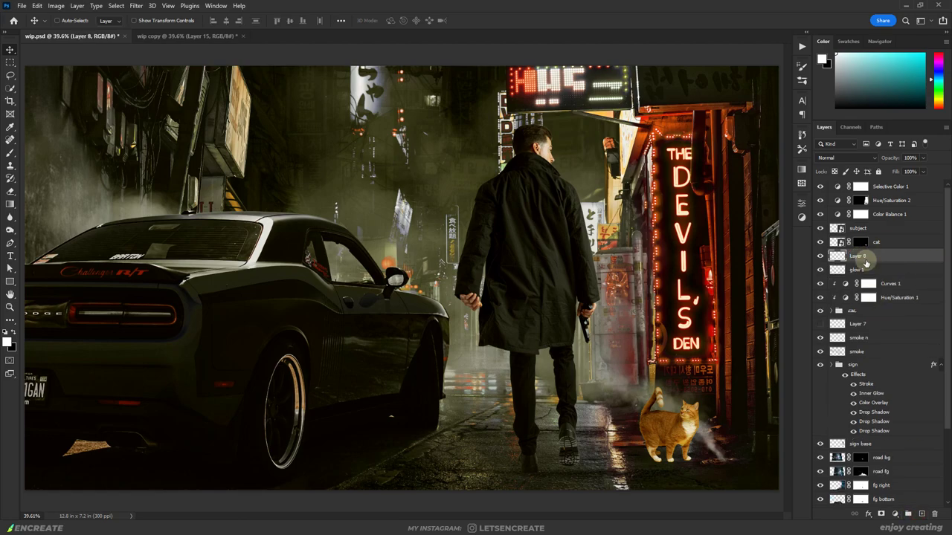
pyautogui.click(827, 157)
pyautogui.click(824, 232)
pyautogui.click(829, 157)
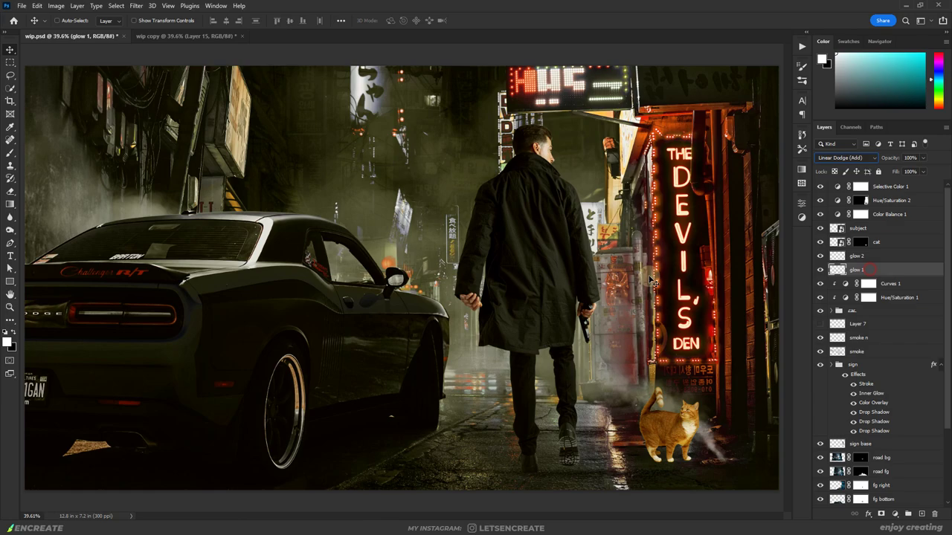
# Fill the glow layers with black and choose a dark red painting colour
pyautogui.click(11, 63)
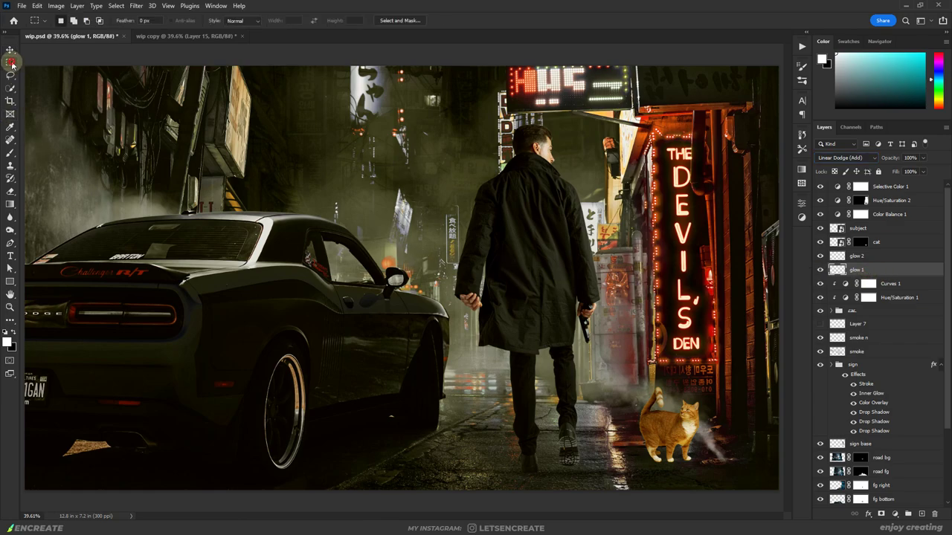
pyautogui.press('x')
pyautogui.hotkey('alt', 'BackSpace')
pyautogui.click(863, 256)
pyautogui.hotkey('alt', 'BackSpace')
pyautogui.click(863, 270)
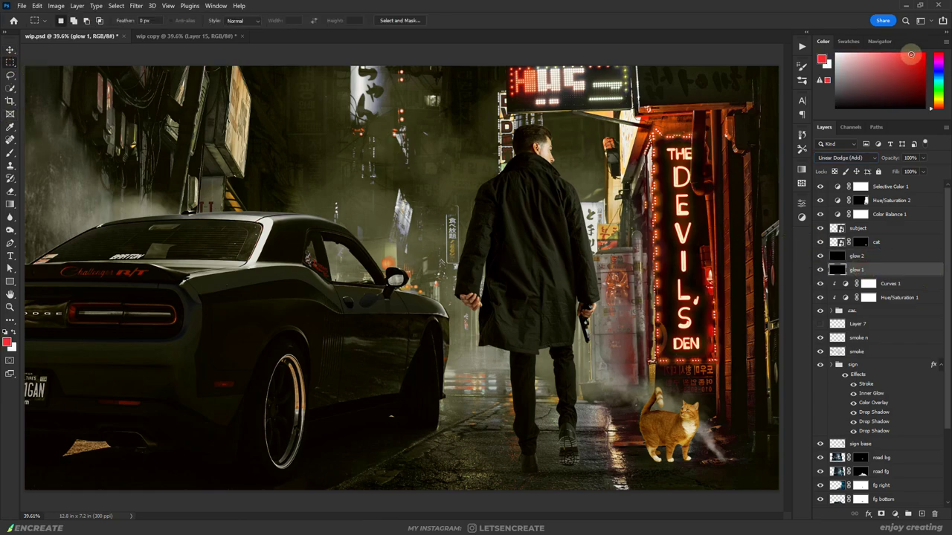
pyautogui.moveTo(911, 54); pyautogui.dragTo(906, 68)
# Paint a soft red glow over the car's tail lights with a round brush
pyautogui.press('b')
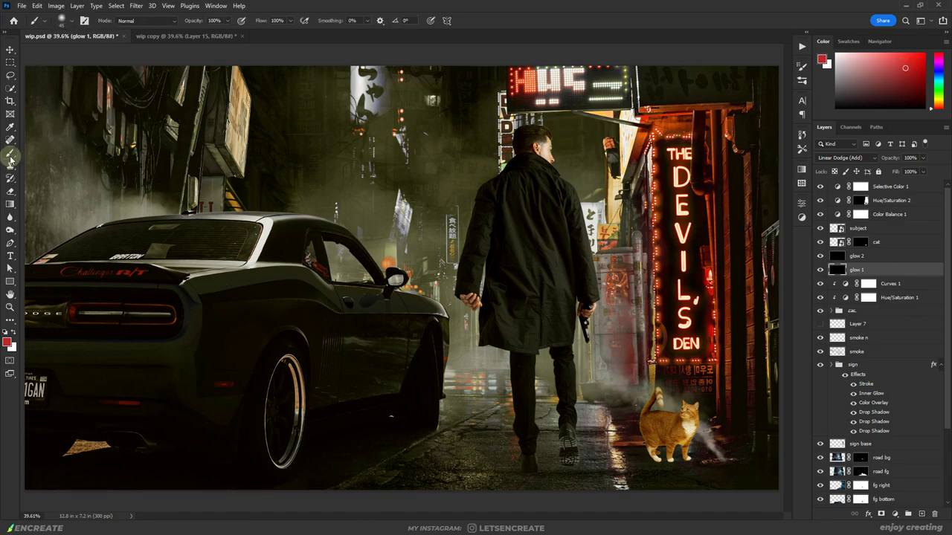
pyautogui.click(62, 20)
pyautogui.press('Escape')
pyautogui.moveTo(81, 304); pyautogui.dragTo(170, 308)
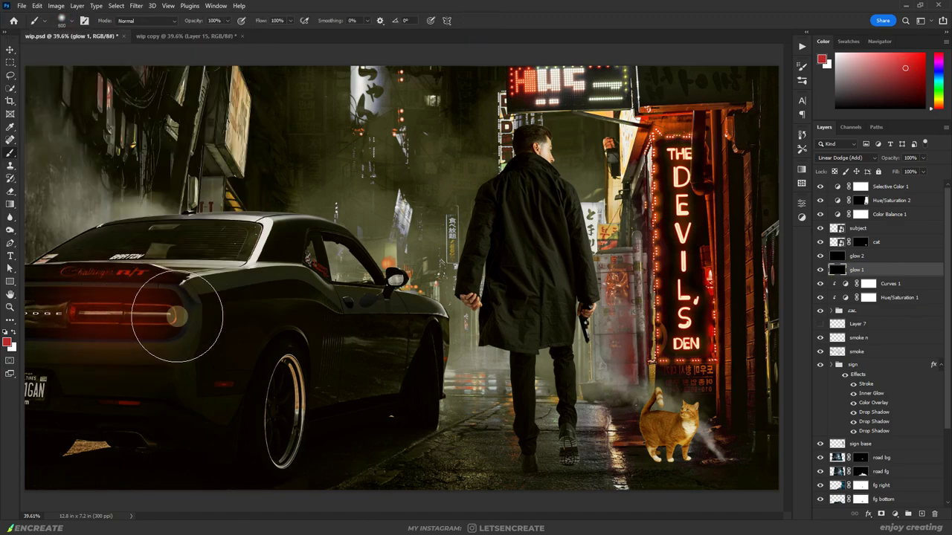
# On glow 2, spread darker red across the whole tail light with a smaller brush
pyautogui.click(857, 256)
pyautogui.click(914, 74)
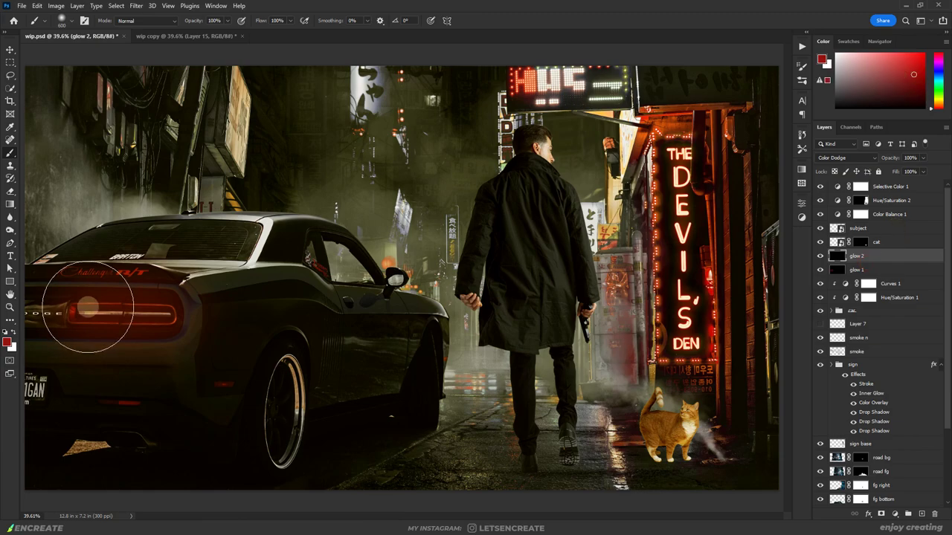
pyautogui.press('[')
pyautogui.moveTo(81, 313)
pyautogui.mouseDown()
pyautogui.moveTo(173, 313)
pyautogui.moveTo(127, 313)
pyautogui.mouseUp()
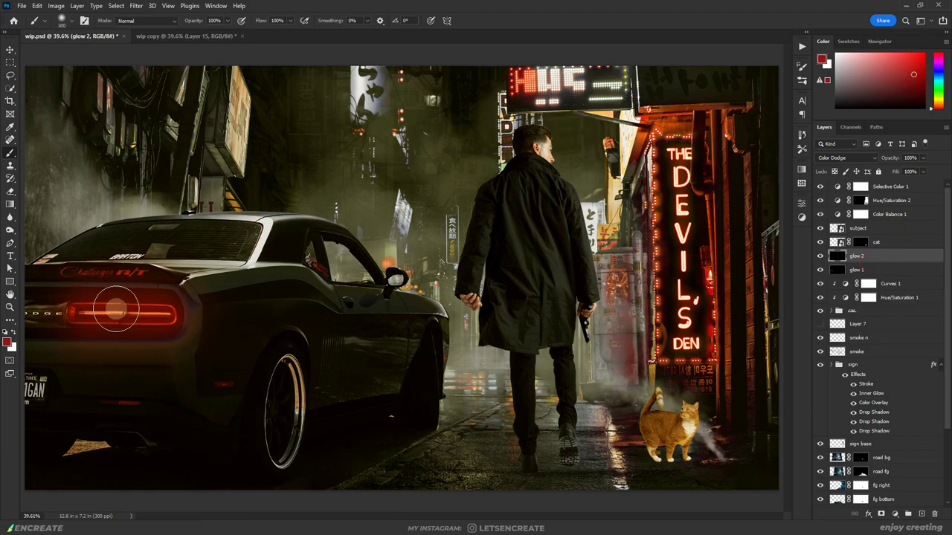
pyautogui.press('[')
pyautogui.press('[')
pyautogui.press('[')
pyautogui.press('[')
pyautogui.press('[')
pyautogui.press('[')
pyautogui.press('[')
pyautogui.press('[')
pyautogui.press('[')
pyautogui.press('[')
pyautogui.press('[')
pyautogui.press('[')
pyautogui.press('[')
pyautogui.press('[')
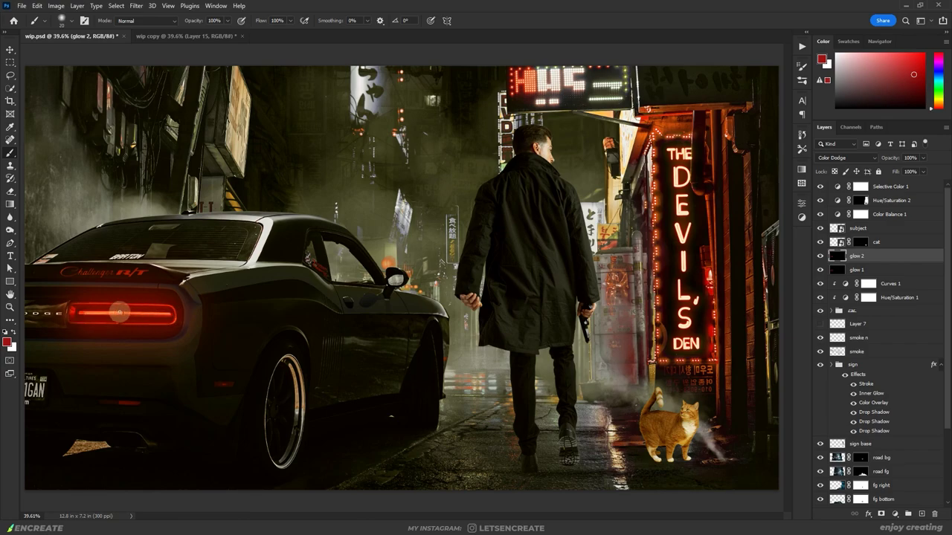
pyautogui.press('[')
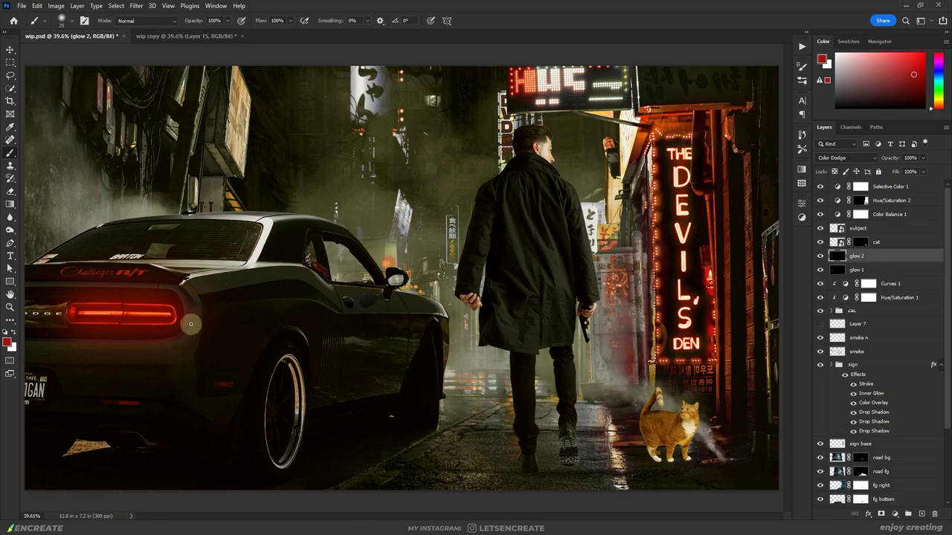
pyautogui.press(']')
pyautogui.press(']')
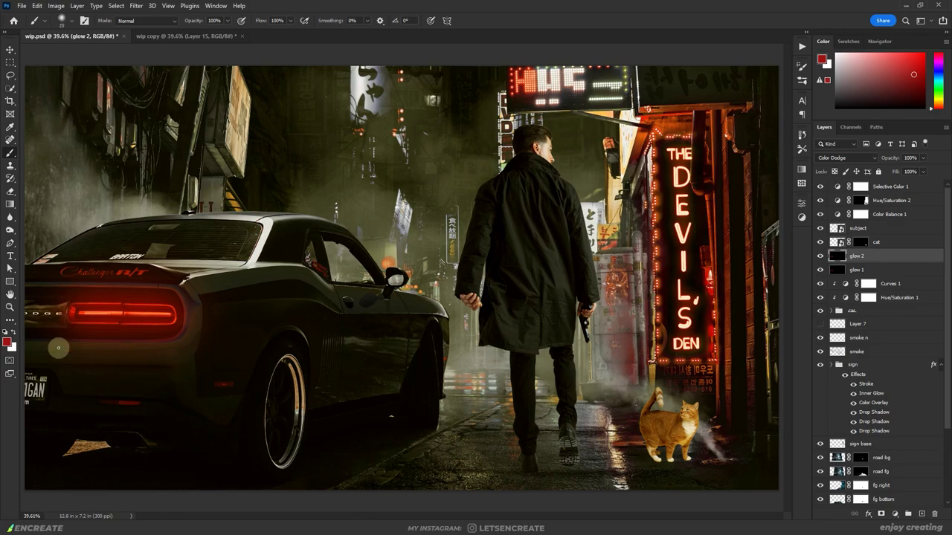
pyautogui.click(839, 270)
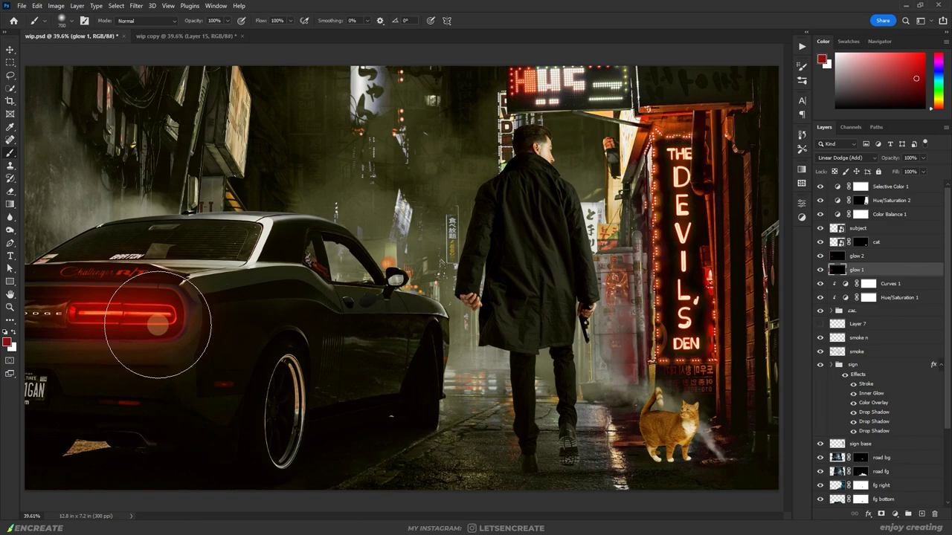
# Add a Curves 2 adjustment clipped to the car and pull the curve down to darken it
pyautogui.click(860, 201)
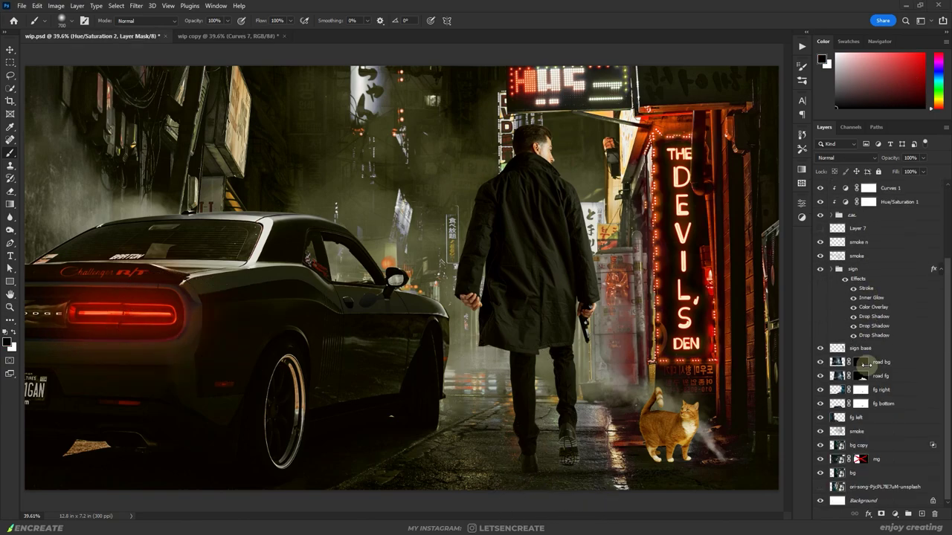
pyautogui.click(889, 283)
pyautogui.click(894, 514)
pyautogui.click(885, 385)
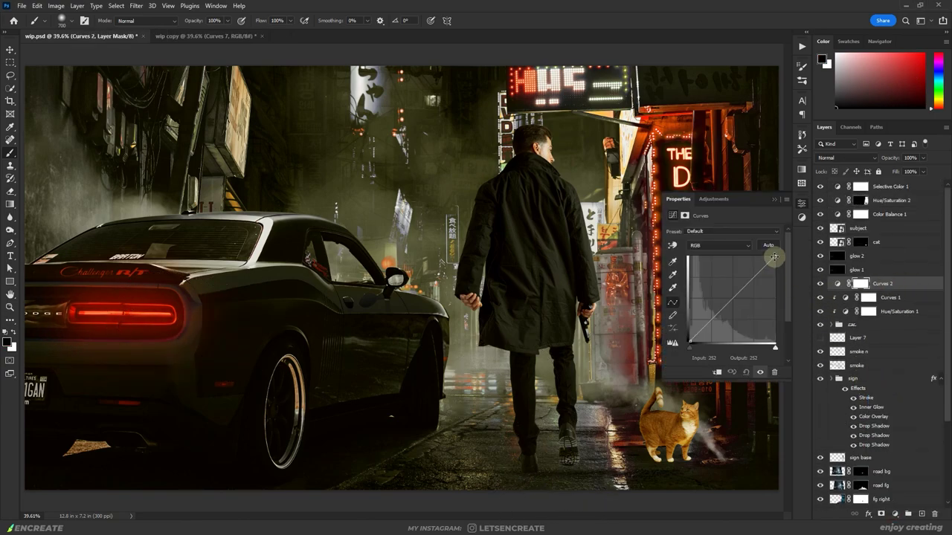
pyautogui.moveTo(774, 257); pyautogui.dragTo(740, 302)
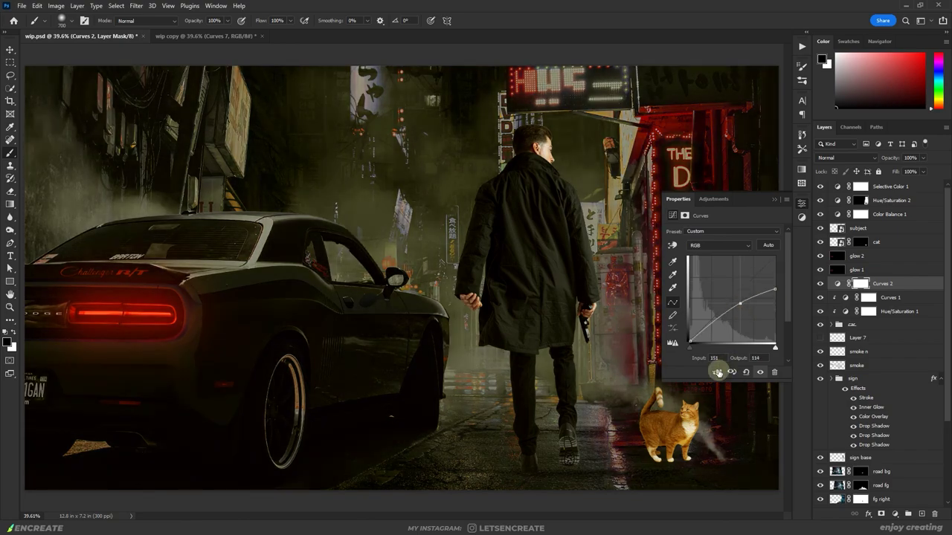
pyautogui.click(717, 372)
pyautogui.click(774, 199)
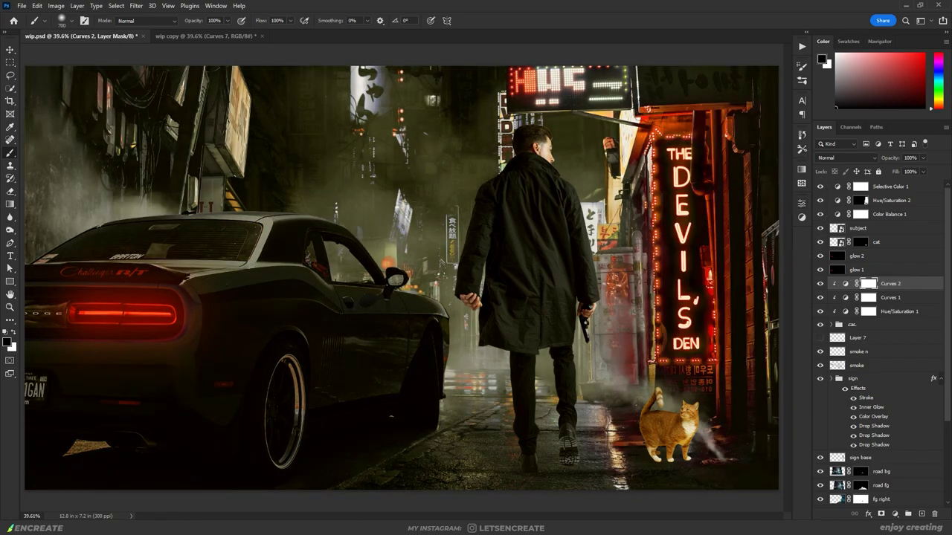
# Darken the detective with a clipped 'shadow' Curves whose mask keeps his right edge lit
pyautogui.click(884, 228)
pyautogui.click(895, 514)
pyautogui.click(899, 389)
pyautogui.doubleClick(885, 229)
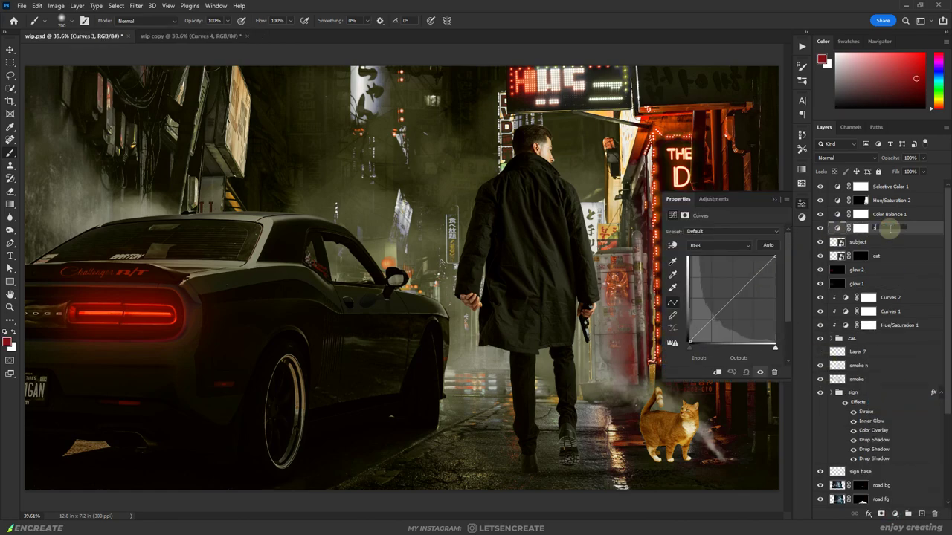
pyautogui.click(717, 372)
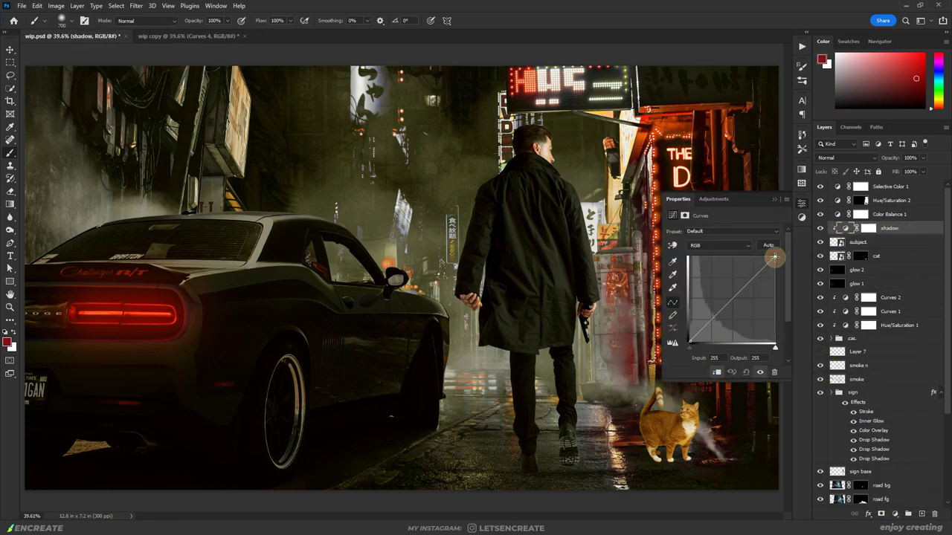
pyautogui.moveTo(774, 258); pyautogui.dragTo(786, 291)
pyautogui.click(868, 229)
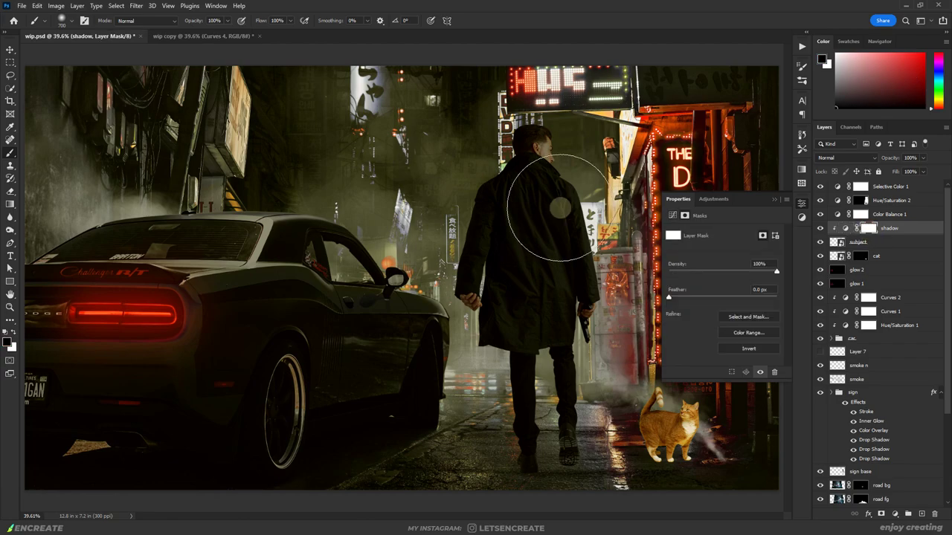
pyautogui.press('d')
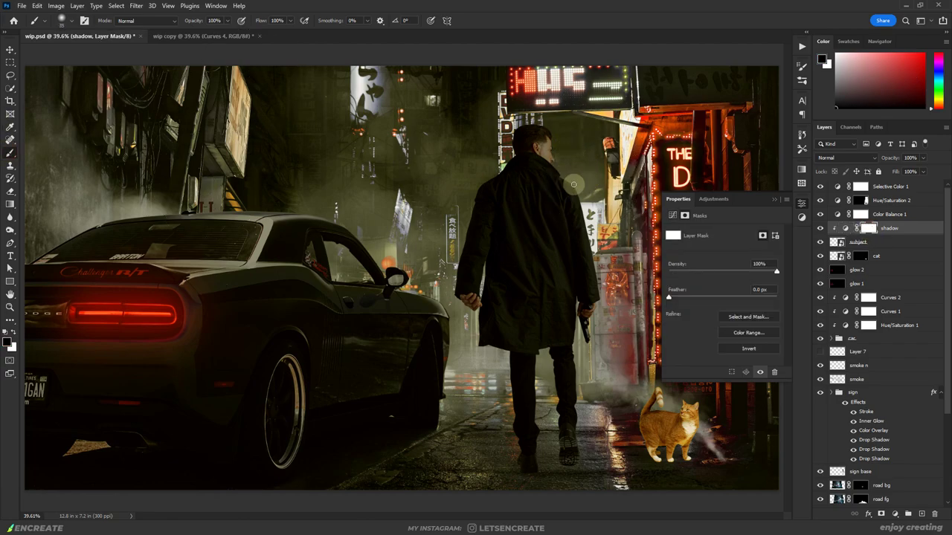
pyautogui.moveTo(585, 223); pyautogui.dragTo(603, 307)
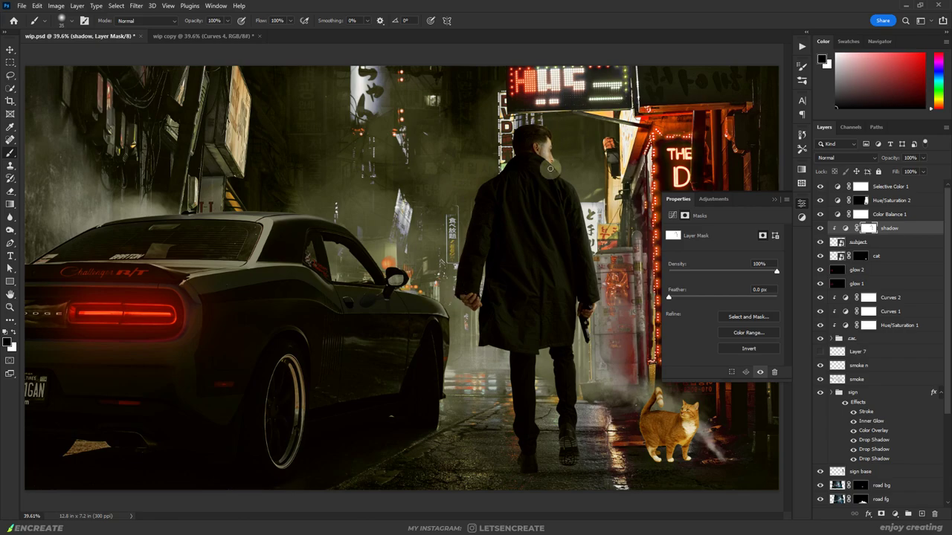
pyautogui.press('x')
pyautogui.moveTo(557, 149); pyautogui.dragTo(541, 147)
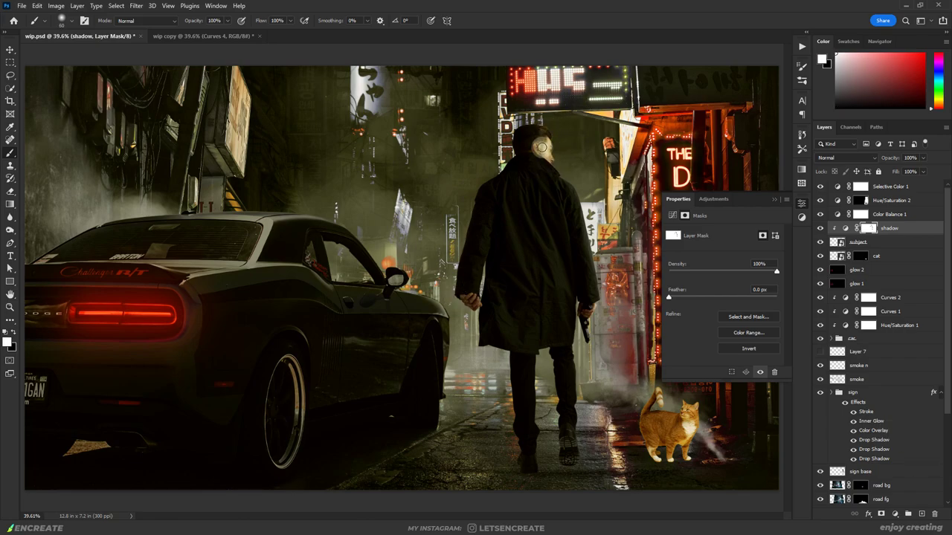
# Add a Curves layer clipped to the detective and name it 'highlights'
pyautogui.click(908, 514)
pyautogui.click(888, 386)
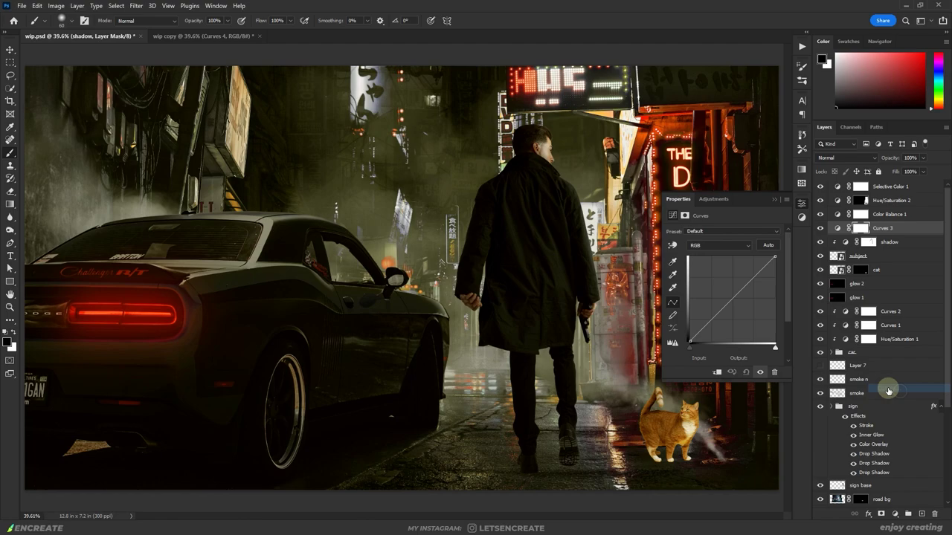
pyautogui.doubleClick(890, 227)
pyautogui.write('highlights')
pyautogui.press('Return')
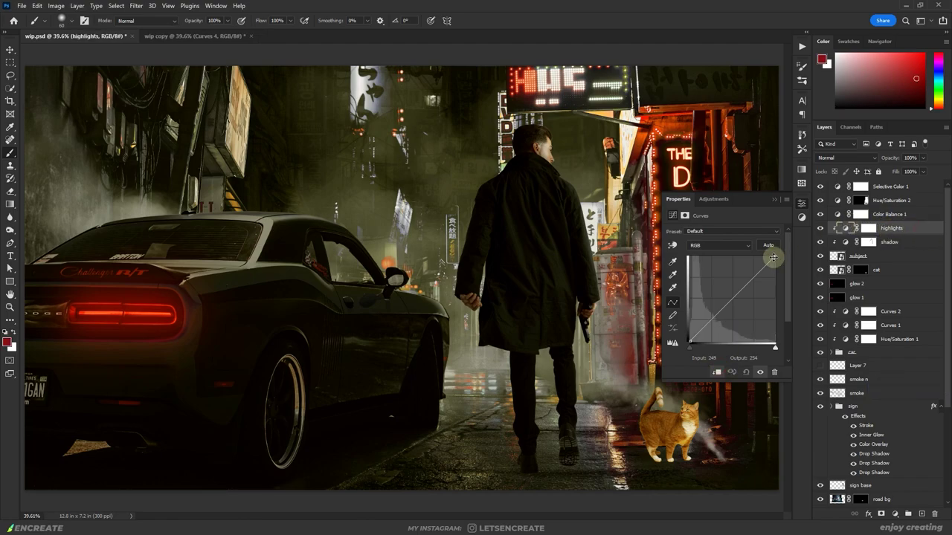
# Raise Red and lower Blue for a yellowish tint, then hide the effect with an inverted black mask
pyautogui.click(719, 245)
pyautogui.click(714, 257)
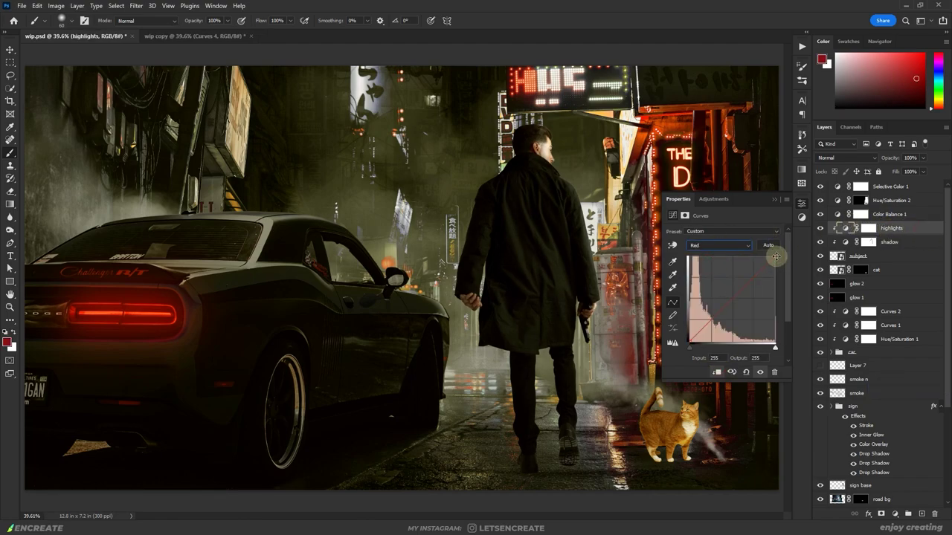
pyautogui.moveTo(776, 257); pyautogui.dragTo(755, 258)
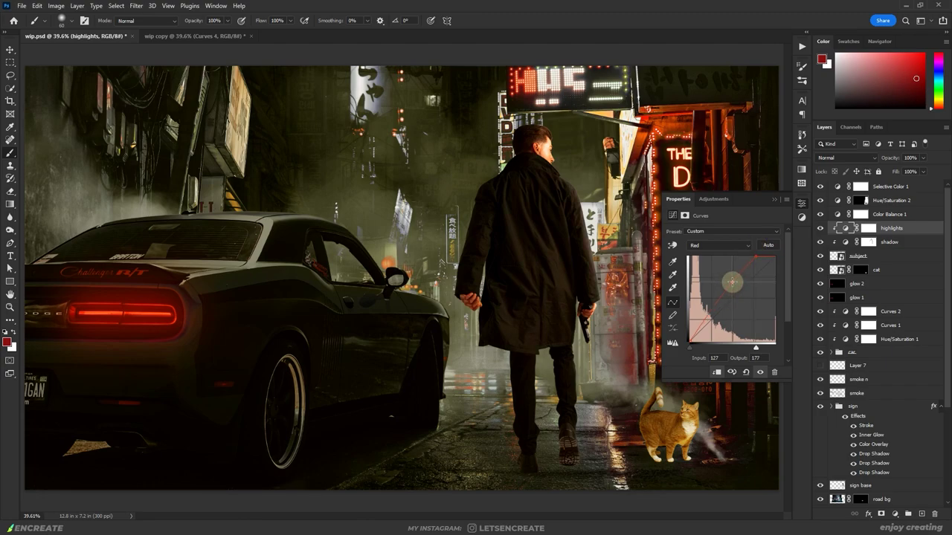
pyautogui.click(714, 245)
pyautogui.click(693, 270)
pyautogui.click(714, 246)
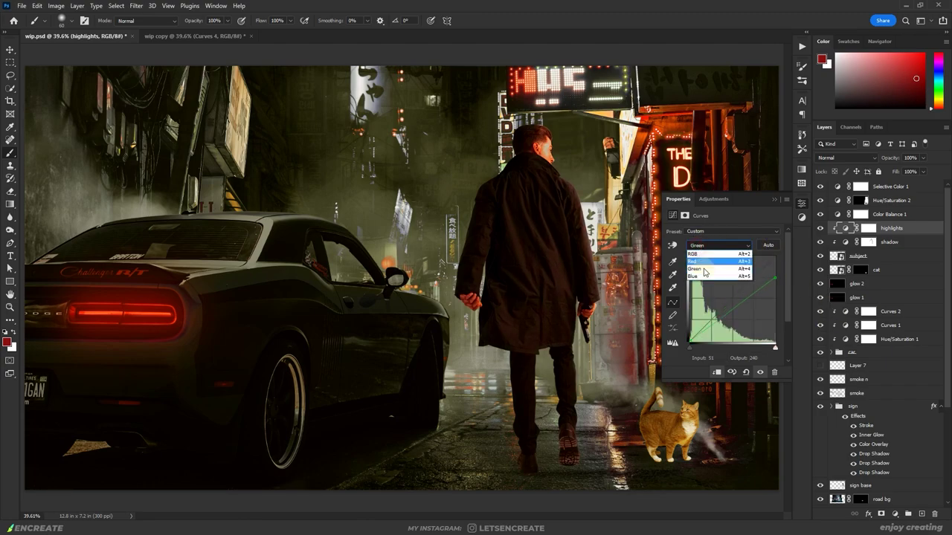
pyautogui.click(706, 282)
pyautogui.moveTo(776, 258); pyautogui.dragTo(783, 280)
pyautogui.click(774, 200)
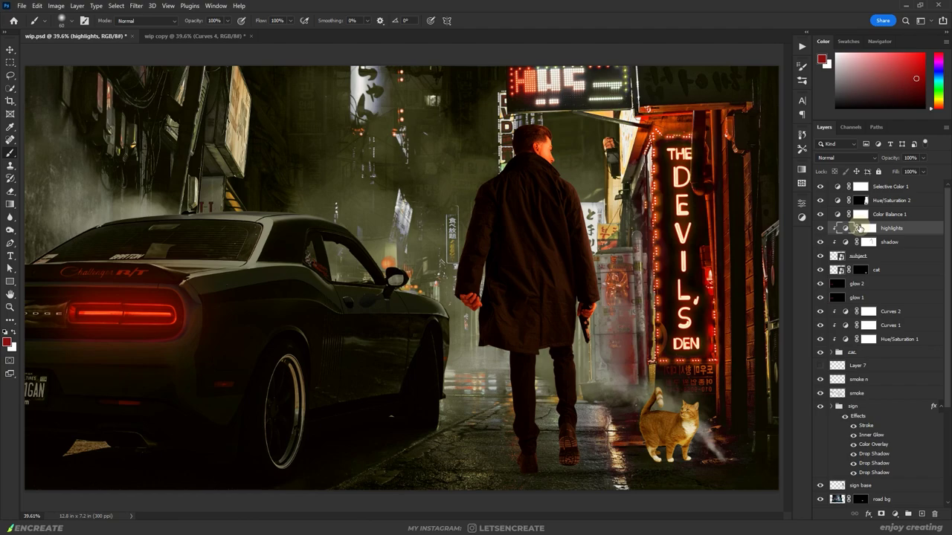
pyautogui.click(867, 228)
pyautogui.hotkey('ctrl', 'i')
pyautogui.press('x')
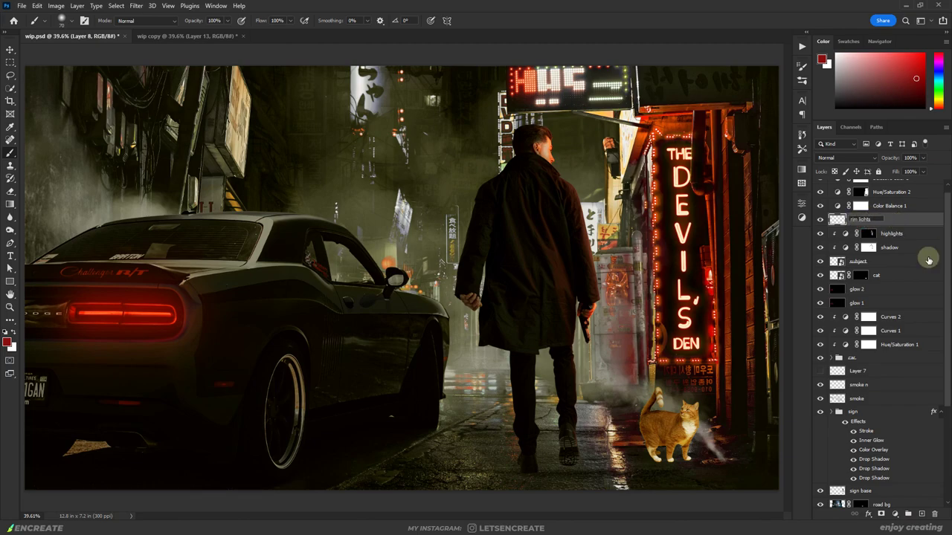
# Clip the 'rim lights' layer to the detective in Linear Dodge (Add) and choose a warm gold colour
pyautogui.keyDown('alt'); pyautogui.click(833, 226); pyautogui.keyUp('alt')
pyautogui.click(830, 159)
pyautogui.click(840, 251)
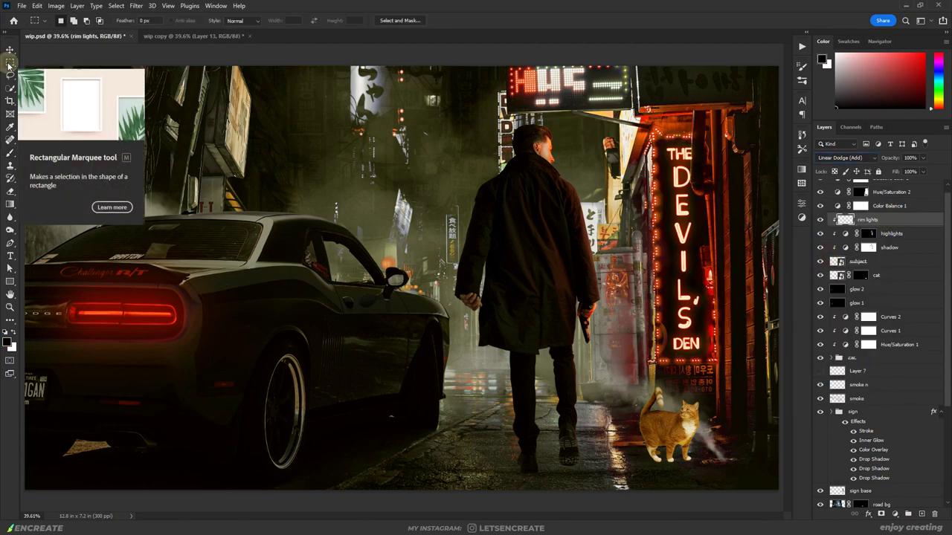
pyautogui.click(939, 102)
pyautogui.click(859, 53)
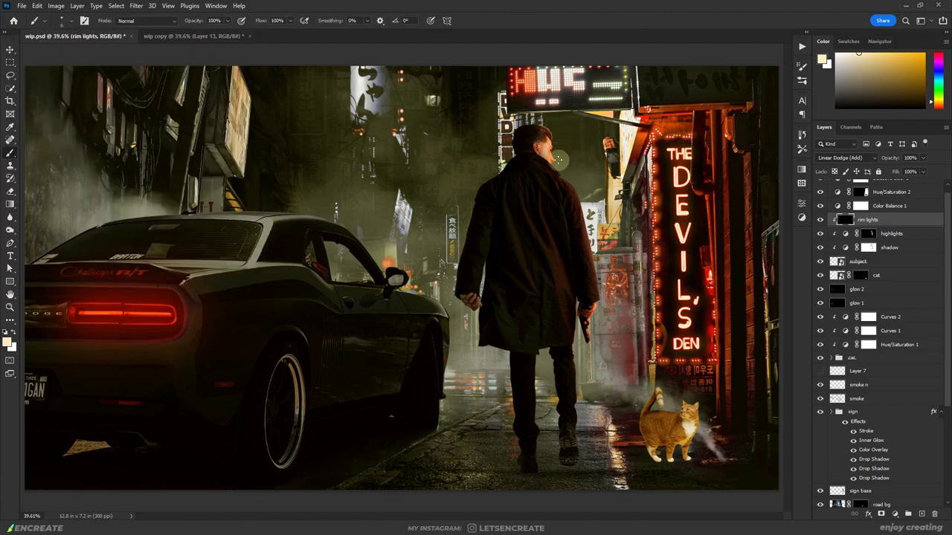
pyautogui.keyDown('alt'); pyautogui.click(555, 153); pyautogui.keyUp('alt')
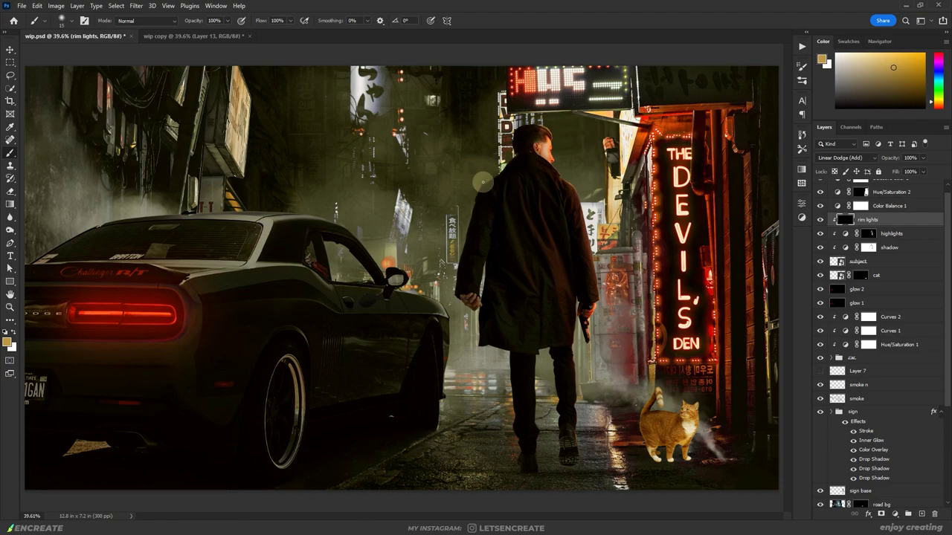
# Add a Multiply 'cast shadow' layer and transform the painted shadow under the man's feet
pyautogui.click(885, 275)
pyautogui.hotkey('ctrl', 'shift', 'alt', 'n')
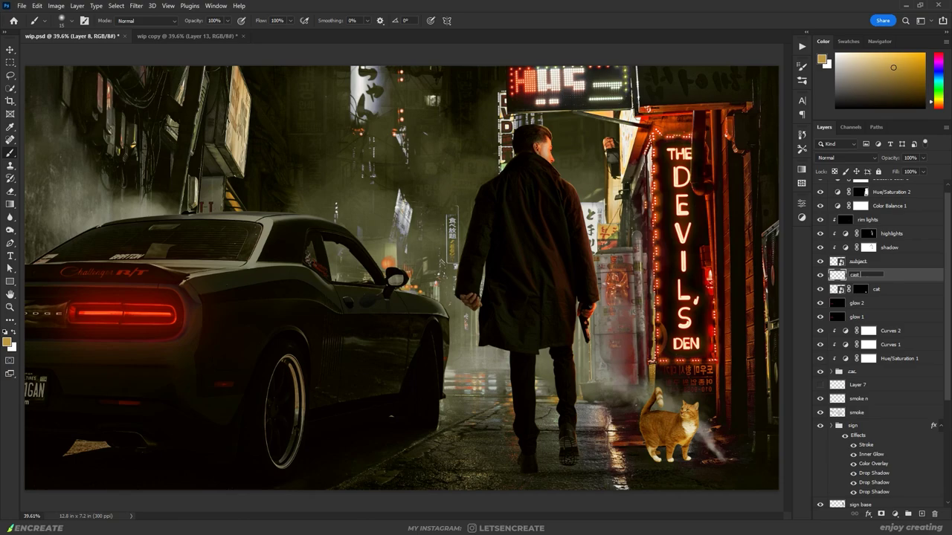
pyautogui.click(848, 158)
pyautogui.click(840, 194)
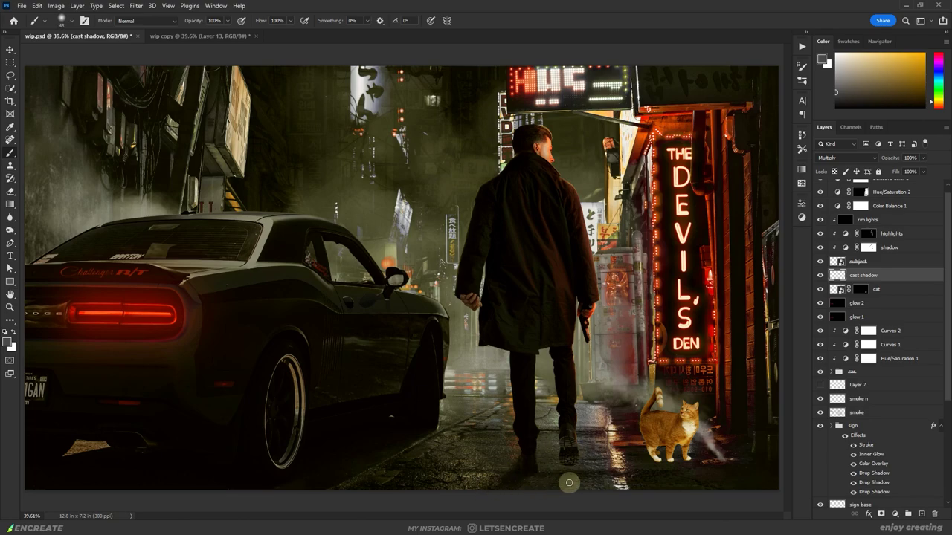
pyautogui.hotkey('ctrl', 't')
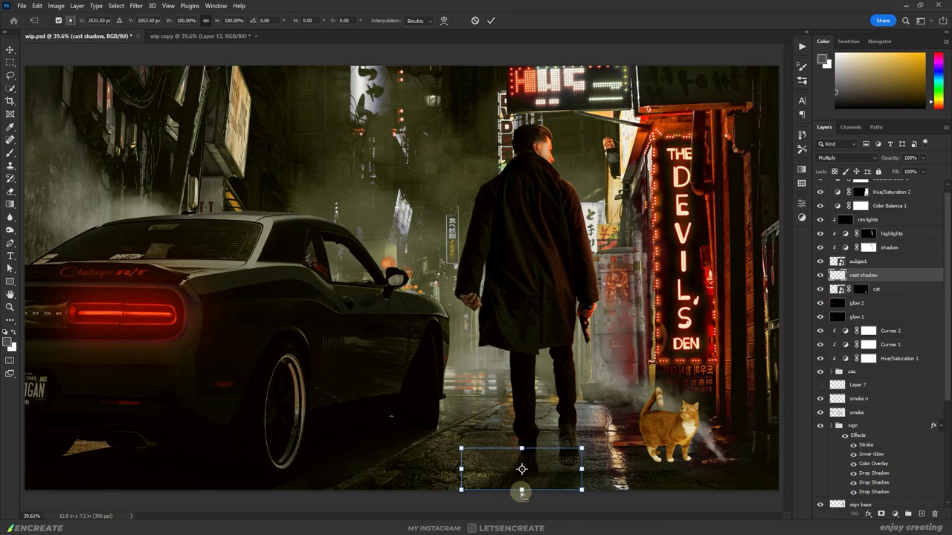
pyautogui.moveTo(518, 491); pyautogui.dragTo(539, 464)
pyautogui.press('Return')
# Add a Curves named 'shadow' clipped to the cat, darken it heavily, and paint its mask black
pyautogui.click(863, 288)
pyautogui.click(895, 514)
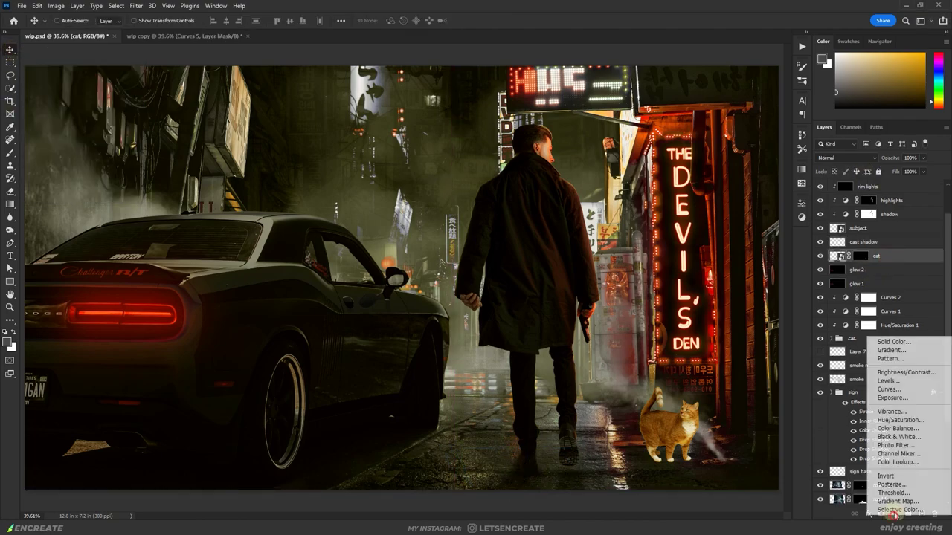
pyautogui.click(847, 381)
pyautogui.doubleClick(890, 256)
pyautogui.write('shadow')
pyautogui.press('Return')
pyautogui.moveTo(775, 257); pyautogui.dragTo(821, 320)
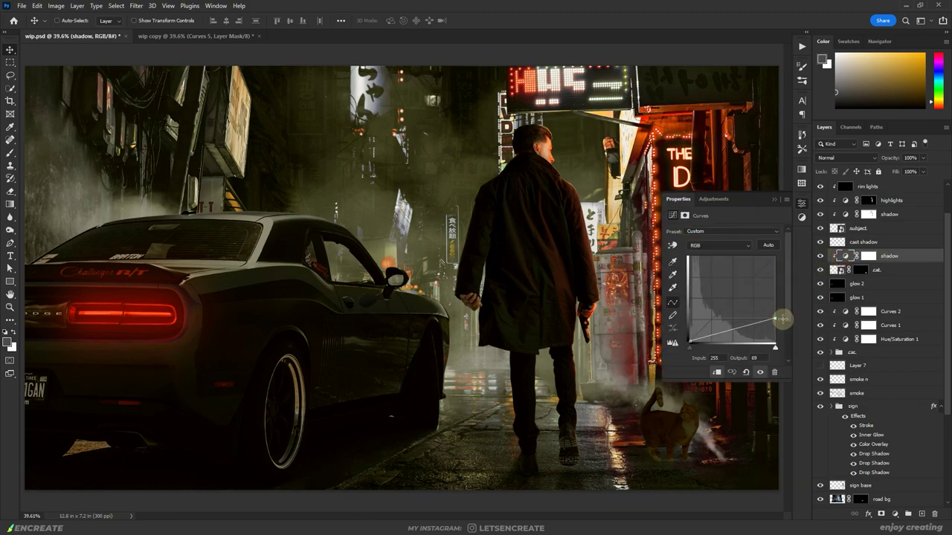
pyautogui.click(774, 199)
pyautogui.press('b')
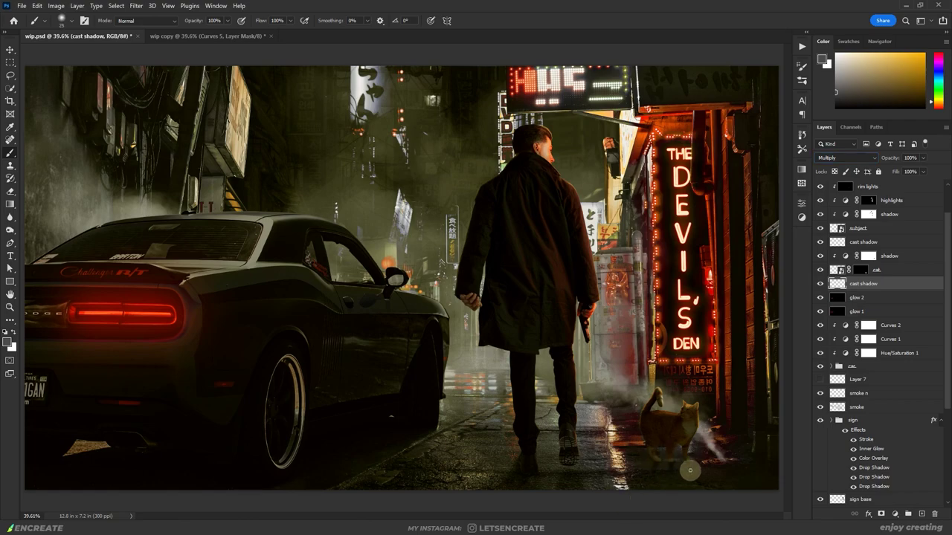
pyautogui.press(']')
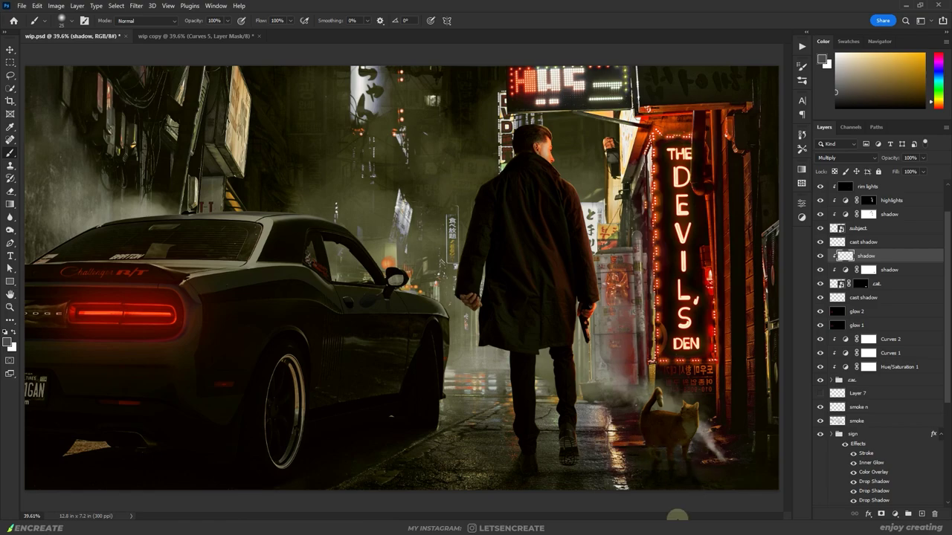
# Transform the cat's cast shadow layer into position
pyautogui.keyDown('ctrl'); pyautogui.click(673, 468); pyautogui.keyUp('ctrl')
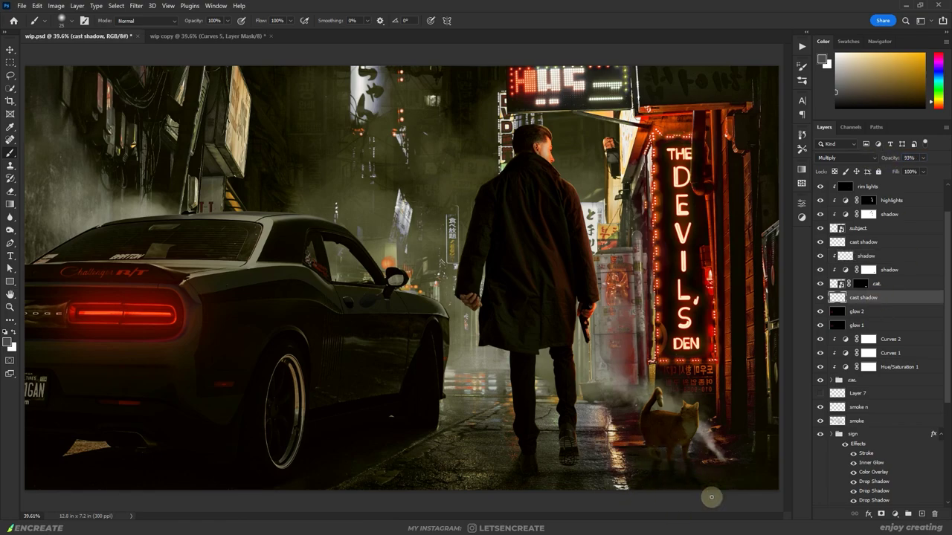
pyautogui.hotkey('ctrl', 't')
pyautogui.press('Return')
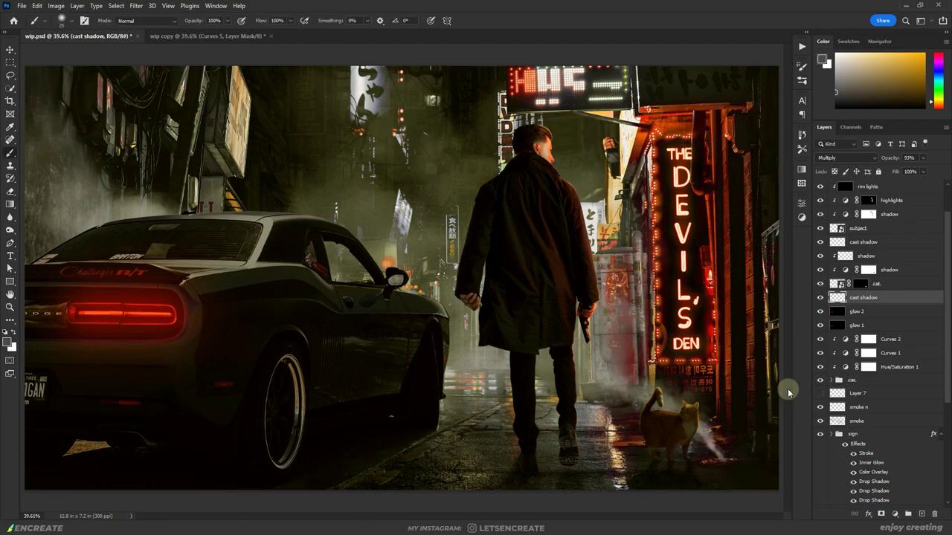
# Add a Curves adjustment above the lower background layer and shape its RGB, red, green and blue curves
pyautogui.scroll(-3, 877, 372)
pyautogui.click(859, 484)
pyautogui.click(894, 514)
pyautogui.click(892, 372)
pyautogui.moveTo(754, 274); pyautogui.dragTo(754, 279)
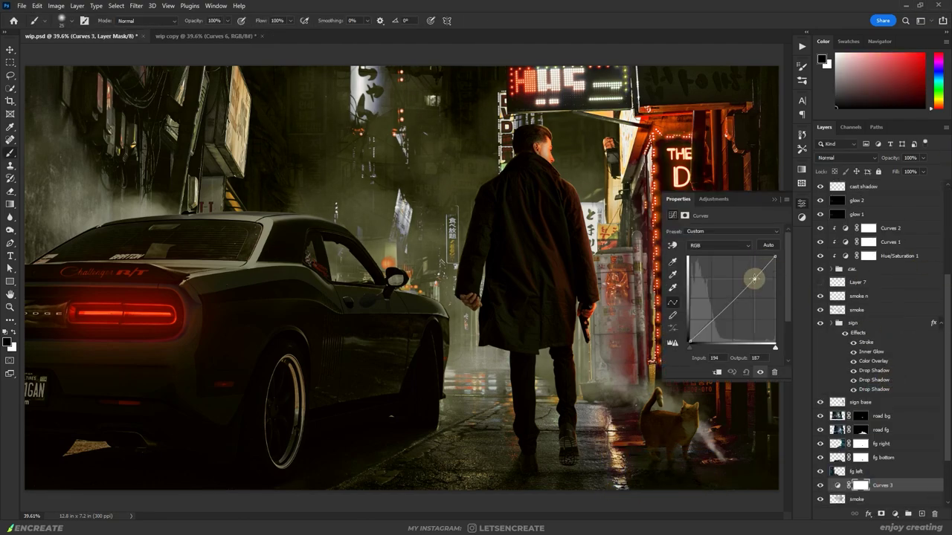
pyautogui.hotkey('alt', '3')
pyautogui.moveTo(692, 340); pyautogui.dragTo(732, 298)
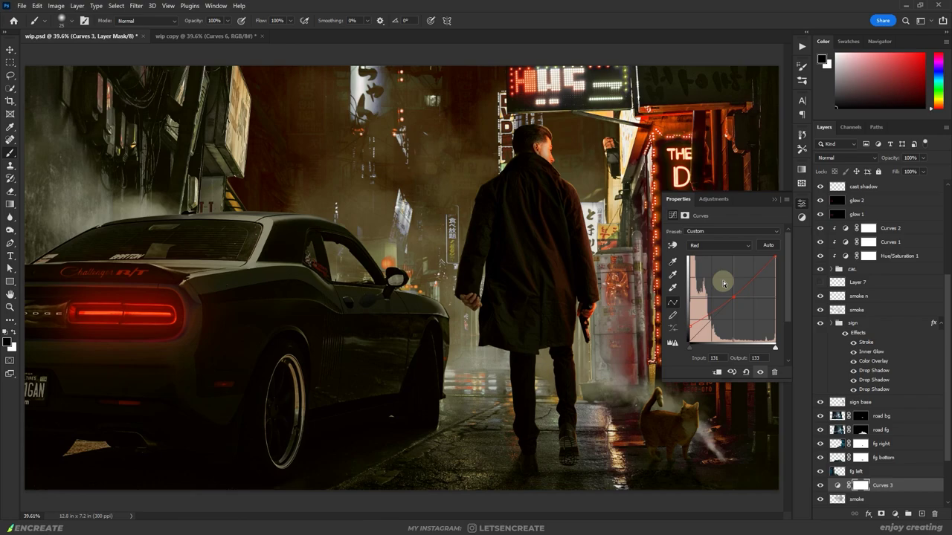
pyautogui.hotkey('alt', '4')
pyautogui.moveTo(690, 342); pyautogui.dragTo(674, 308)
pyautogui.hotkey('alt', '5')
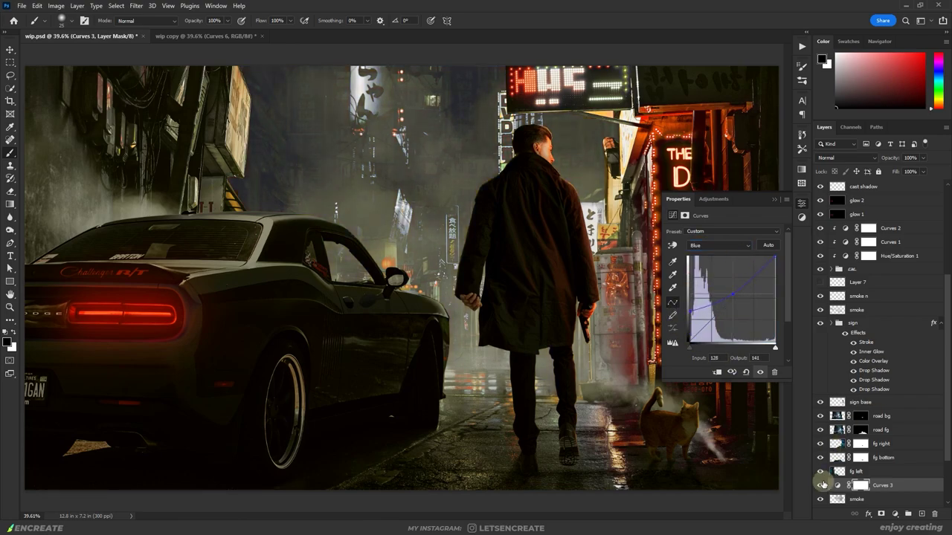
pyautogui.moveTo(690, 312); pyautogui.dragTo(681, 318)
# Refine the green curve to cut the sky's green tint and fine-tune the blue curve point
pyautogui.click(719, 246)
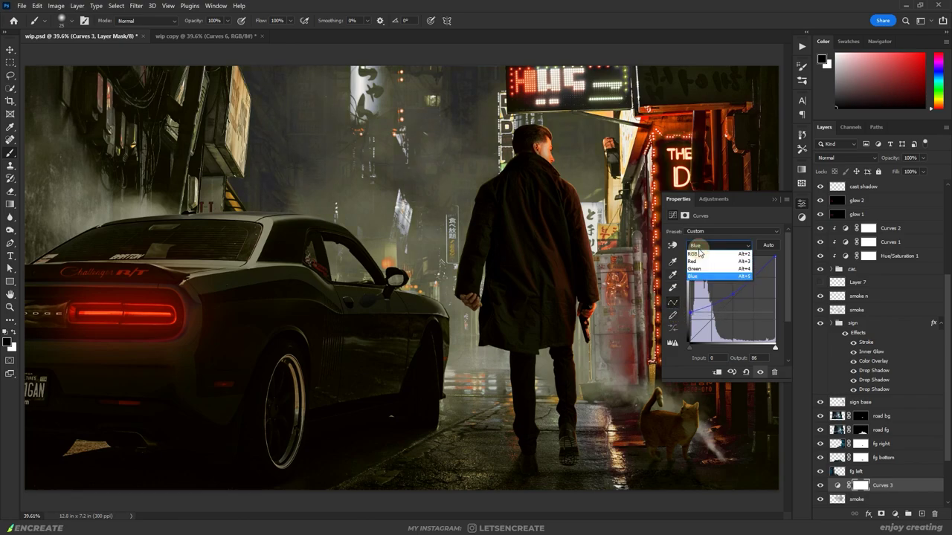
pyautogui.click(714, 256)
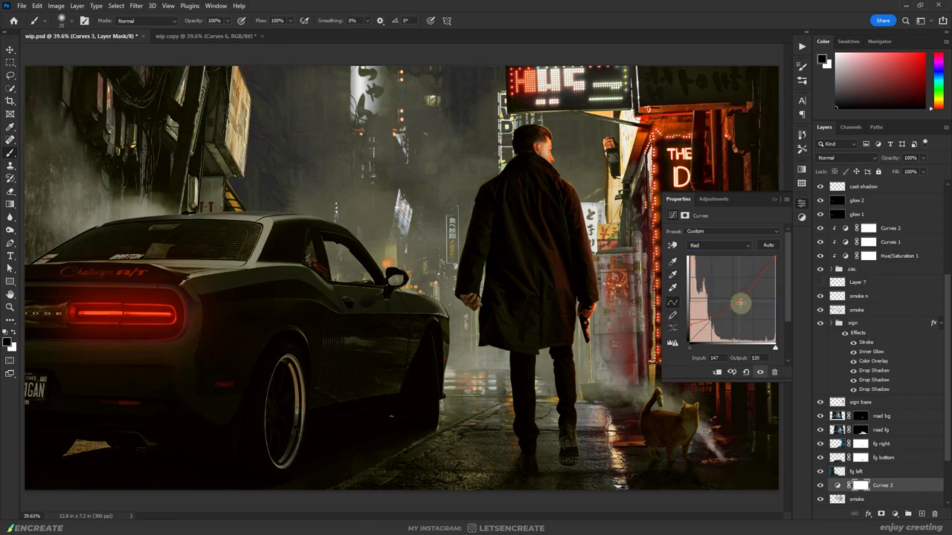
pyautogui.hotkey('alt', '4')
pyautogui.moveTo(735, 290); pyautogui.dragTo(738, 296)
pyautogui.moveTo(677, 329); pyautogui.dragTo(678, 327)
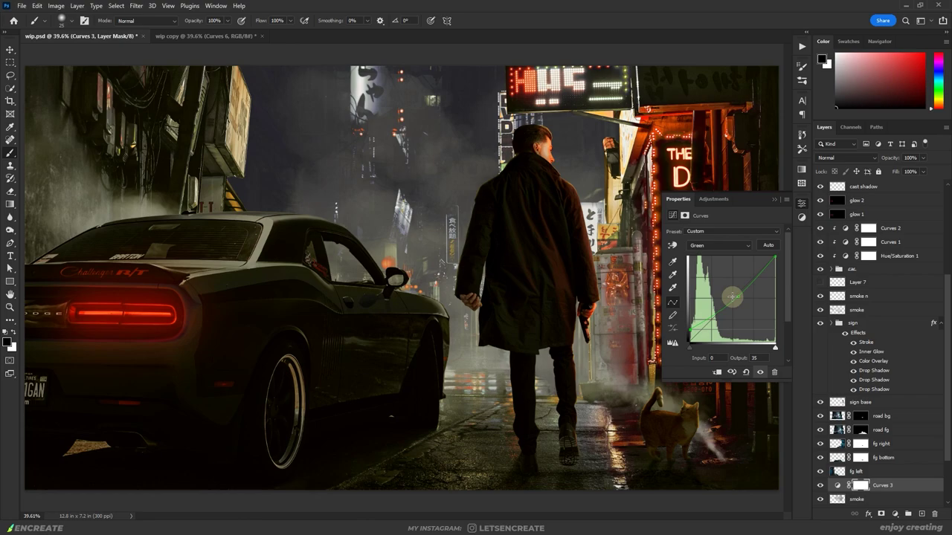
pyautogui.click(775, 202)
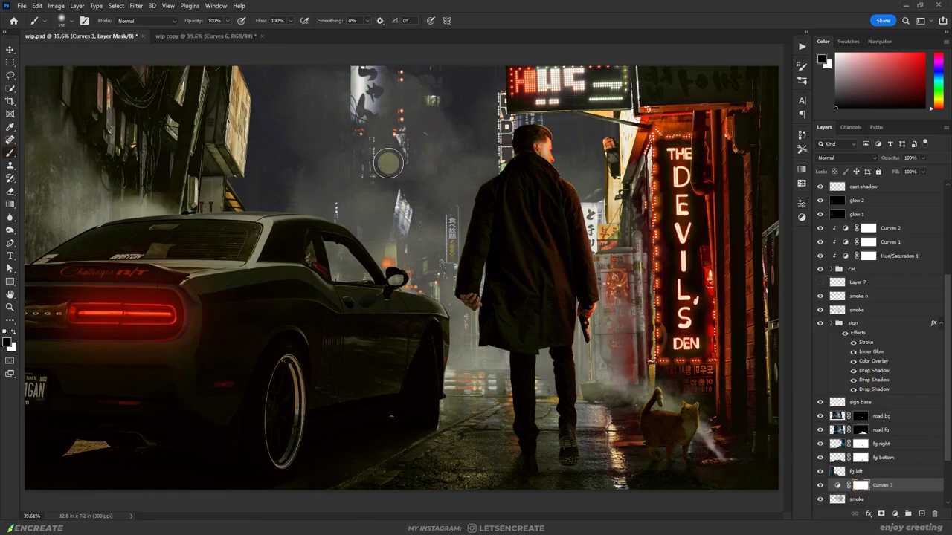
pyautogui.press(']')
pyautogui.press(']')
pyautogui.press(']')
pyautogui.press(']')
pyautogui.press(']')
pyautogui.press(']')
pyautogui.press(']')
pyautogui.press(']')
pyautogui.press(']')
pyautogui.press(']')
pyautogui.press('x')
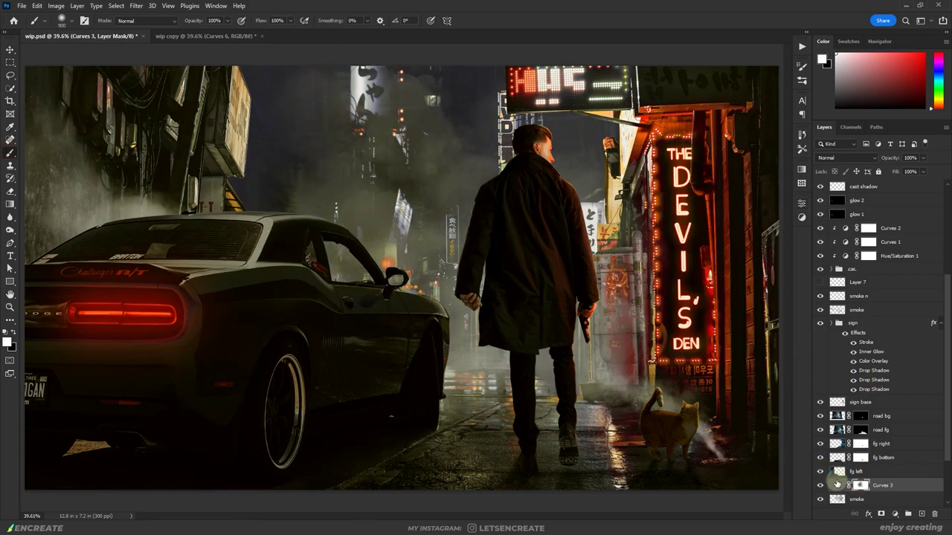
pyautogui.doubleClick(838, 485)
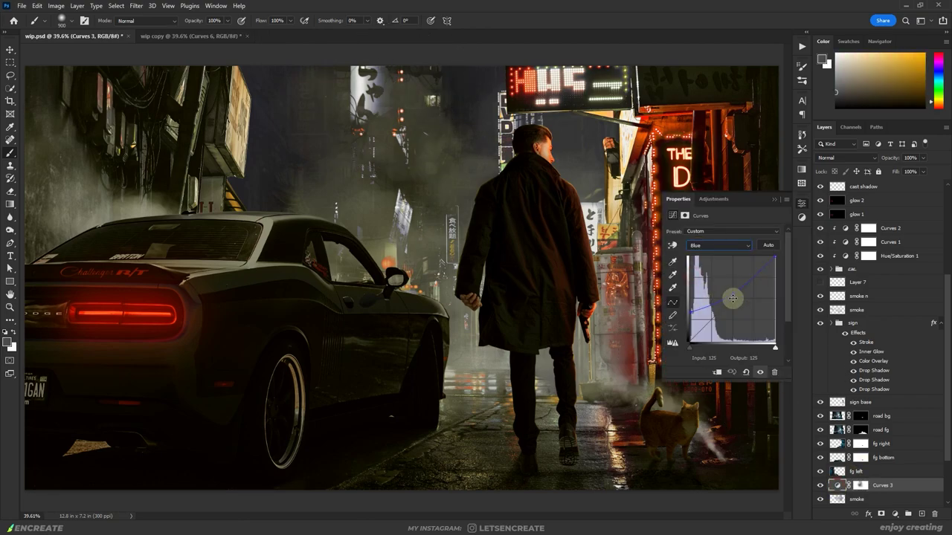
pyautogui.moveTo(726, 286); pyautogui.dragTo(718, 320)
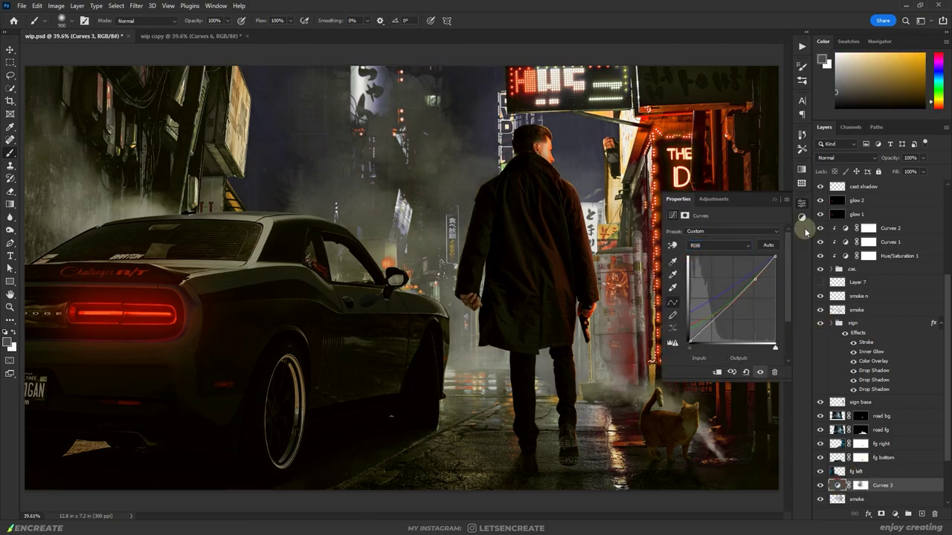
pyautogui.click(801, 202)
pyautogui.scroll(4, 828, 246)
# Name the top layer 'ambient', set it to Soft Light, and paint near-black blue over the left side
pyautogui.click(902, 187)
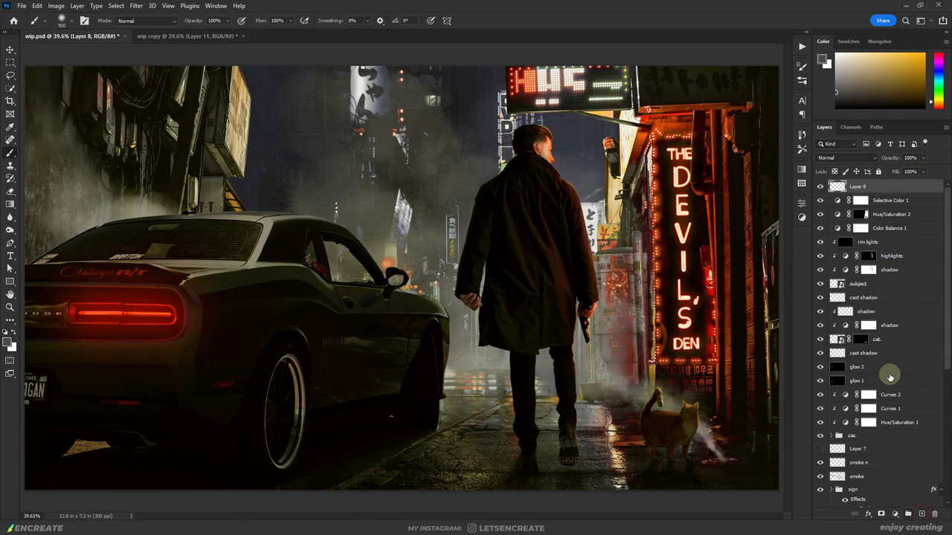
pyautogui.write('ambient')
pyautogui.click(847, 158)
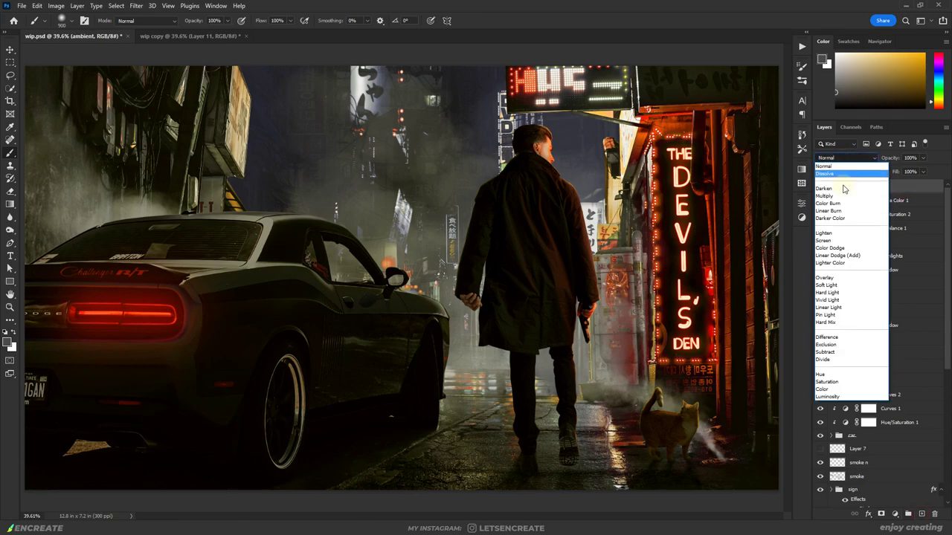
pyautogui.click(848, 286)
pyautogui.click(939, 69)
pyautogui.click(868, 81)
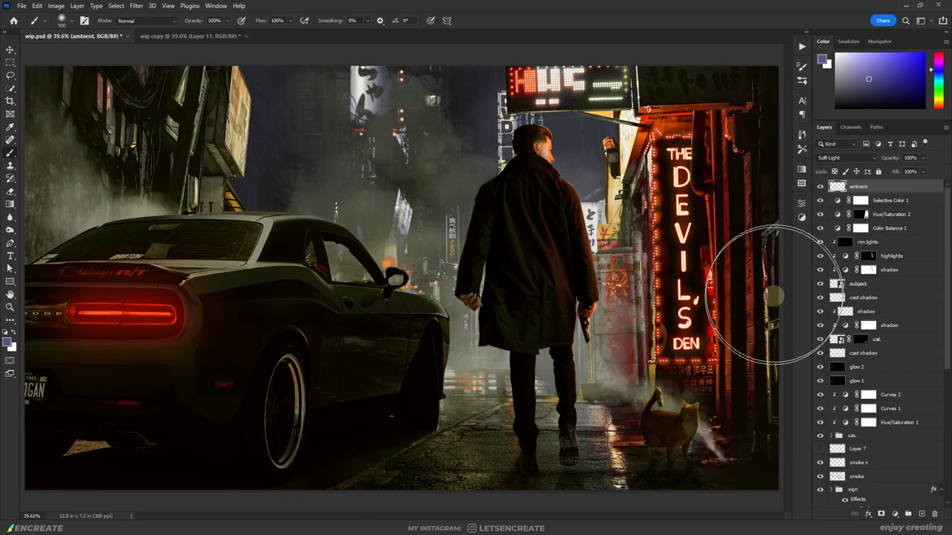
pyautogui.click(866, 100)
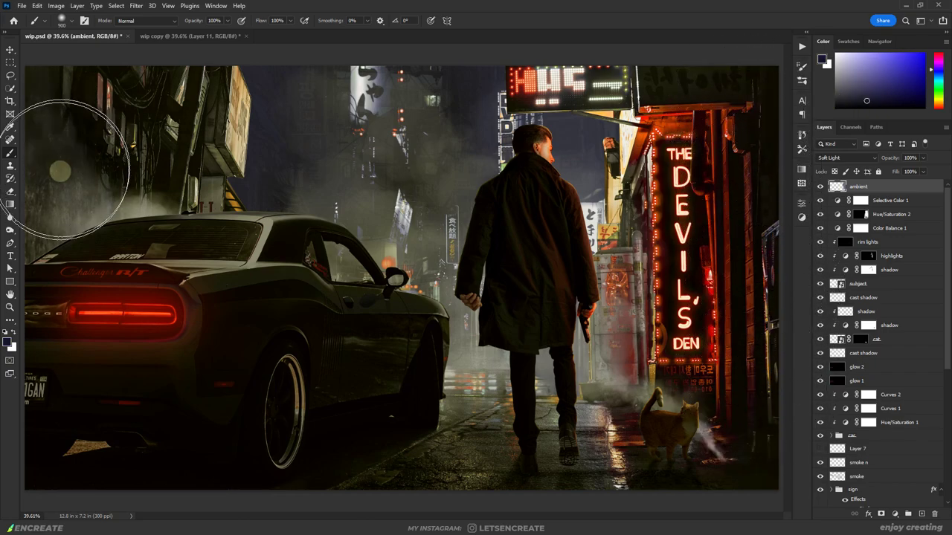
pyautogui.moveTo(61, 171)
pyautogui.mouseDown()
pyautogui.moveTo(70, 102)
pyautogui.moveTo(260, 233)
pyautogui.moveTo(236, 127)
pyautogui.moveTo(43, 381)
pyautogui.mouseUp()
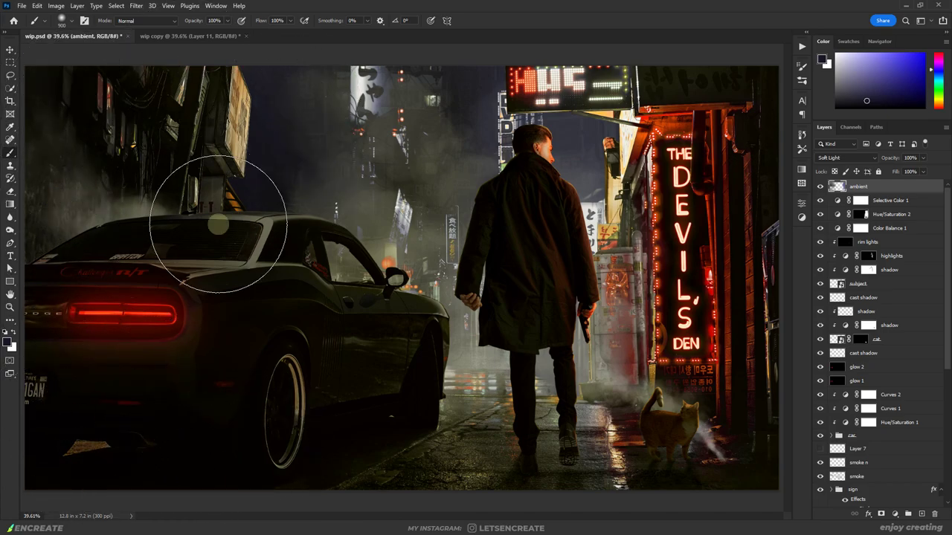
# Add a Soft Light 'bloom' layer with a warm orange colour and a smaller brush for glows
pyautogui.hotkey('ctrl', 'shift', 'alt', 'n')
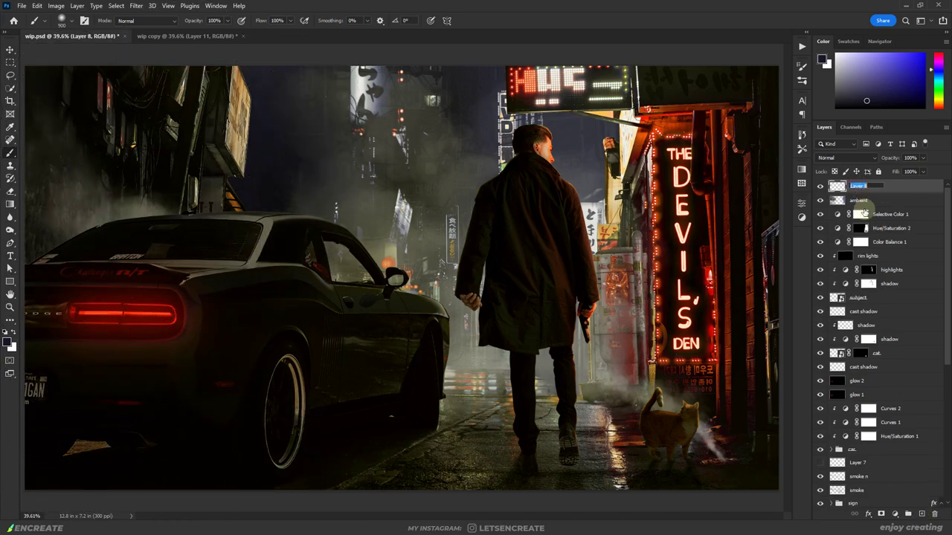
pyautogui.write('bloom')
pyautogui.click(848, 158)
pyautogui.click(847, 279)
pyautogui.click(938, 100)
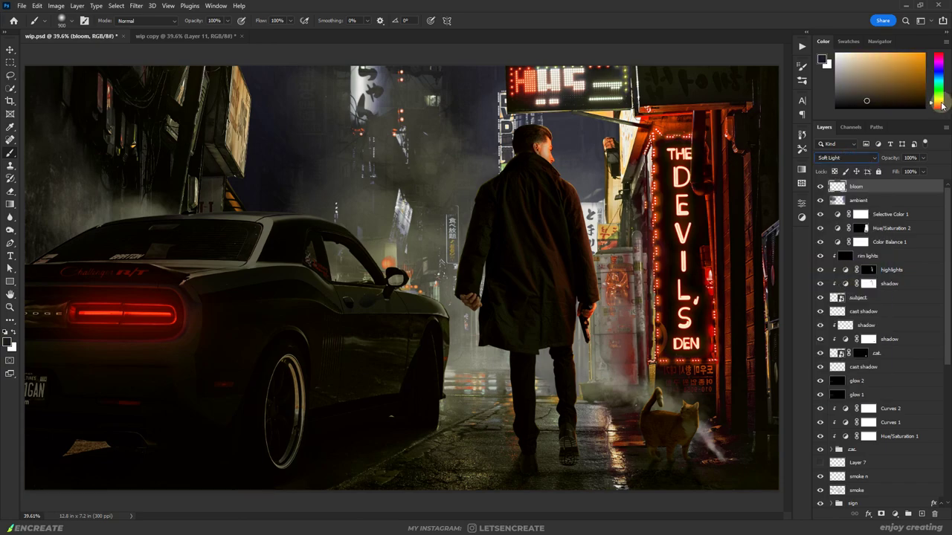
pyautogui.click(879, 61)
pyautogui.press('[')
pyautogui.press('[')
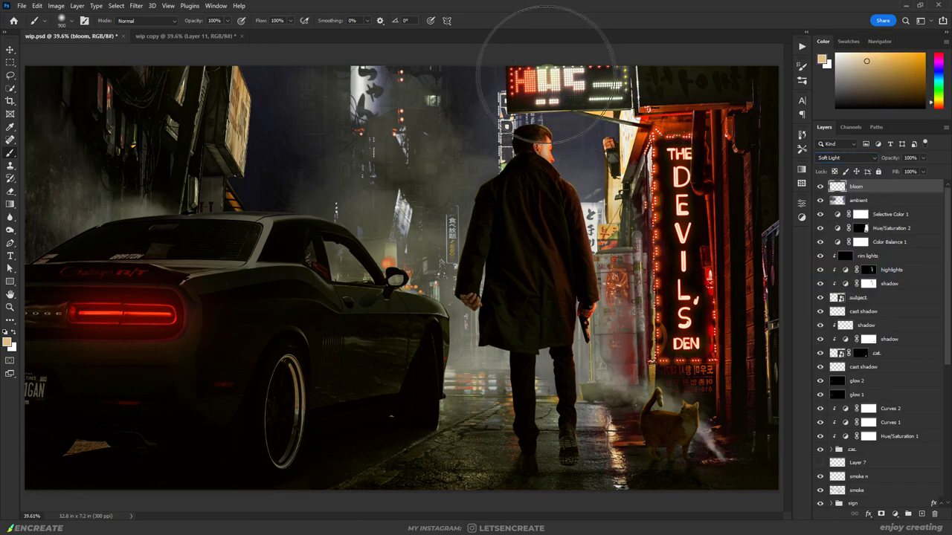
pyautogui.press('[')
pyautogui.press('[')
pyautogui.press('[')
pyautogui.press('[')
pyautogui.press('[')
pyautogui.press('[')
pyautogui.press('[')
pyautogui.press('[')
pyautogui.press('[')
pyautogui.press('[')
pyautogui.press('[')
pyautogui.press('[')
pyautogui.press('[')
pyautogui.press('[')
pyautogui.press('[')
pyautogui.press('[')
pyautogui.press('[')
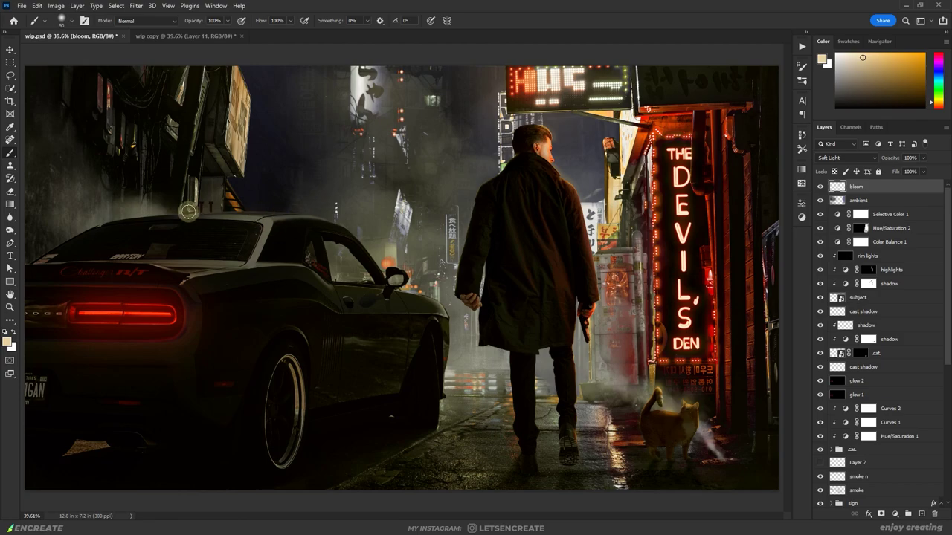
pyautogui.press(']')
pyautogui.press(']')
pyautogui.press(']')
pyautogui.press(']')
pyautogui.press(']')
pyautogui.press(']')
pyautogui.press('[')
pyautogui.press('[')
pyautogui.press('[')
pyautogui.press('[')
pyautogui.press('[')
pyautogui.press('[')
pyautogui.press('[')
pyautogui.press('[')
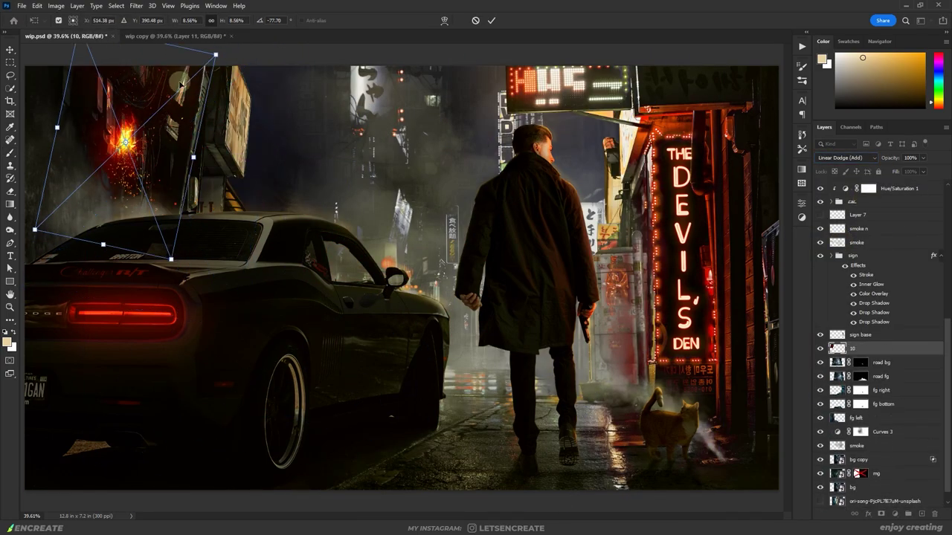
# Warp the sparks onto the left building, then duplicate the layer and start a custom warp on the copy
pyautogui.moveTo(90, 97); pyautogui.dragTo(151, 89)
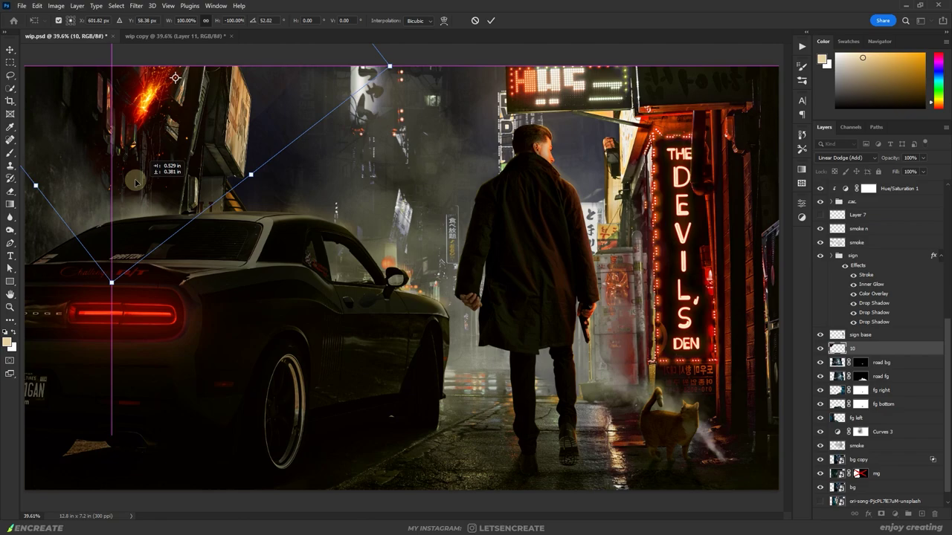
pyautogui.press('Return')
pyautogui.hotkey('ctrl', 'j')
pyautogui.hotkey('ctrl', 't')
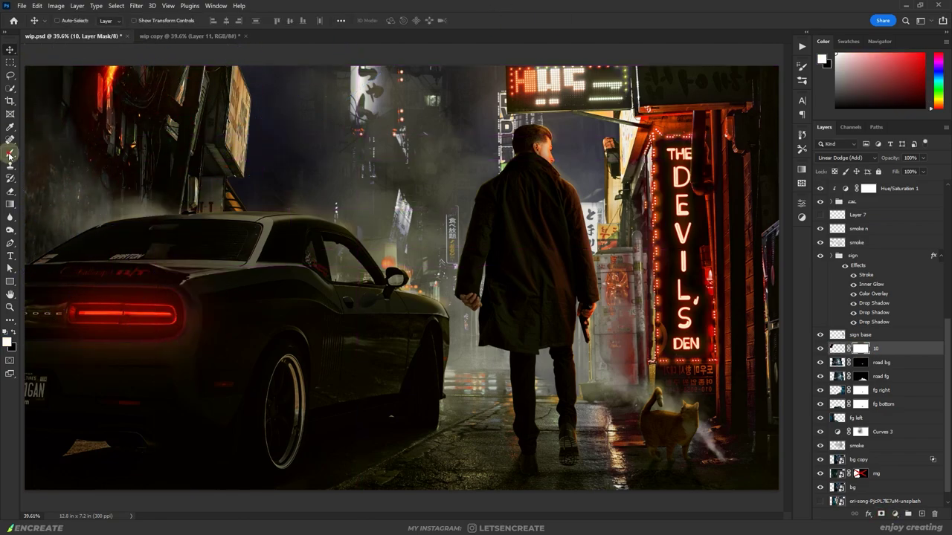
pyautogui.click(444, 20)
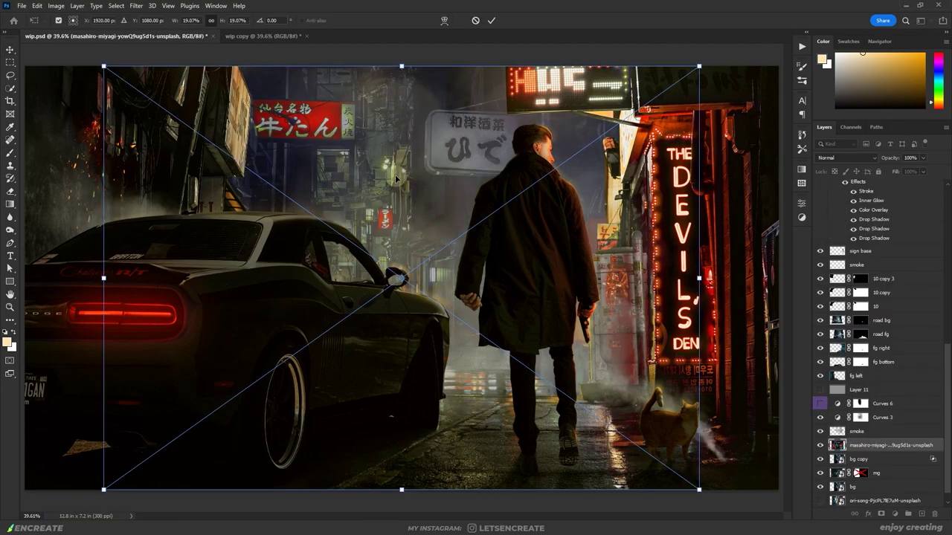
# Position the street photo and drop its darkest tones with Blend If black at 20
pyautogui.moveTo(643, 266)
pyautogui.mouseDown()
pyautogui.moveTo(627, 228)
pyautogui.moveTo(647, 227)
pyautogui.mouseUp()
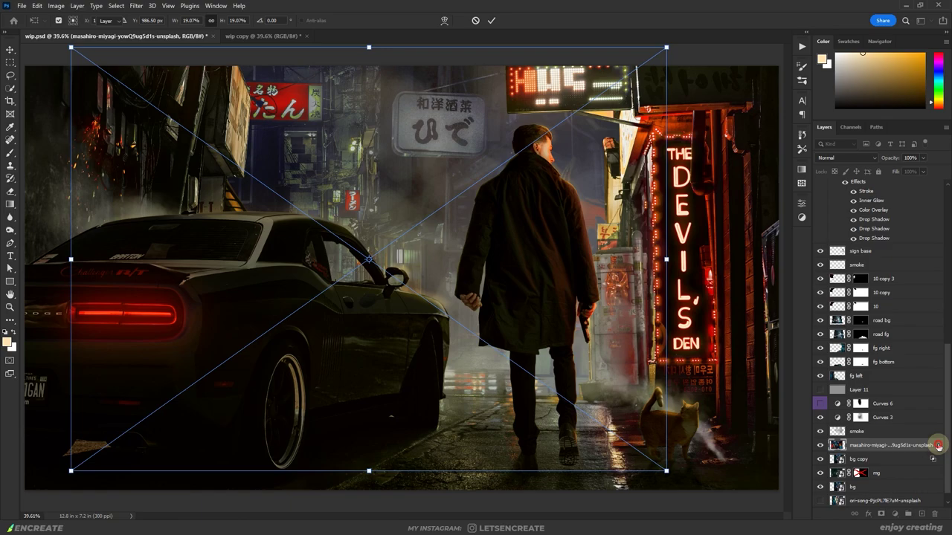
pyautogui.press('Return')
pyautogui.click(10, 77)
pyautogui.click(60, 85)
pyautogui.doubleClick(939, 446)
pyautogui.moveTo(375, 146); pyautogui.dragTo(704, 127)
pyautogui.moveTo(612, 296)
pyautogui.mouseDown()
pyautogui.moveTo(685, 290)
pyautogui.moveTo(599, 295)
pyautogui.mouseUp()
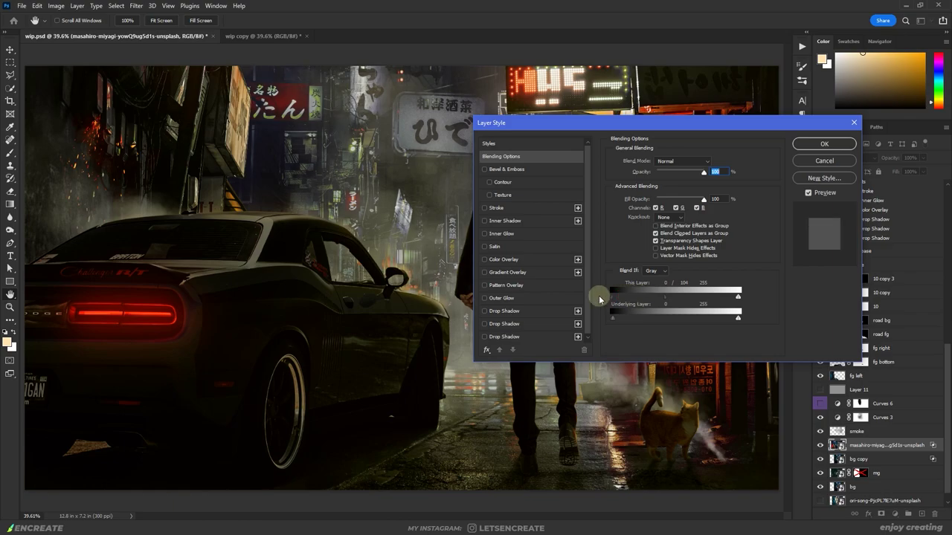
pyautogui.click(816, 143)
# Paint the photo's mask with a soft brush to reveal distant buildings and hide the red sign
pyautogui.press('b')
pyautogui.click(64, 20)
pyautogui.scroll(-2, 241, 160)
pyautogui.scroll(-4, 242, 179)
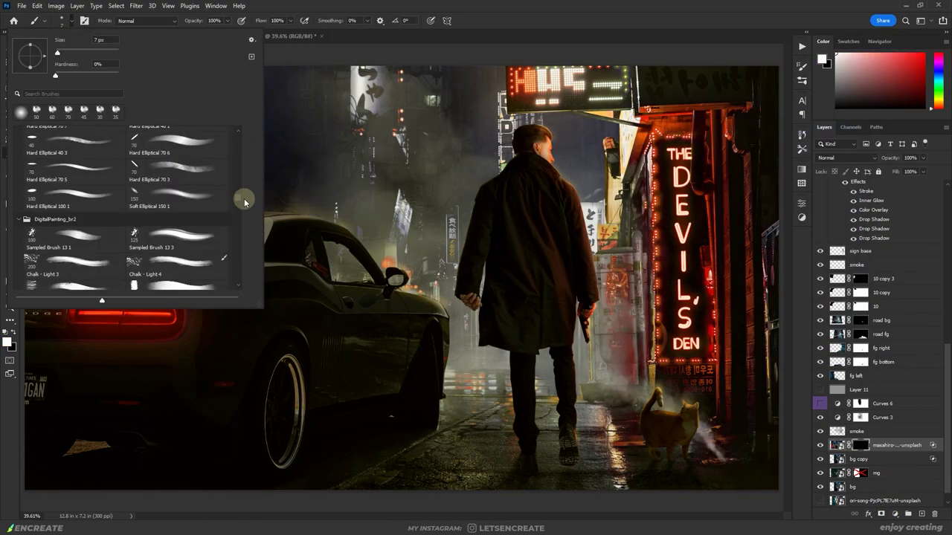
pyautogui.doubleClick(166, 244)
pyautogui.click(861, 444)
pyautogui.moveTo(245, 142)
pyautogui.mouseDown()
pyautogui.moveTo(248, 186)
pyautogui.moveTo(262, 212)
pyautogui.moveTo(295, 145)
pyautogui.moveTo(254, 163)
pyautogui.moveTo(296, 139)
pyautogui.moveTo(316, 106)
pyautogui.mouseUp()
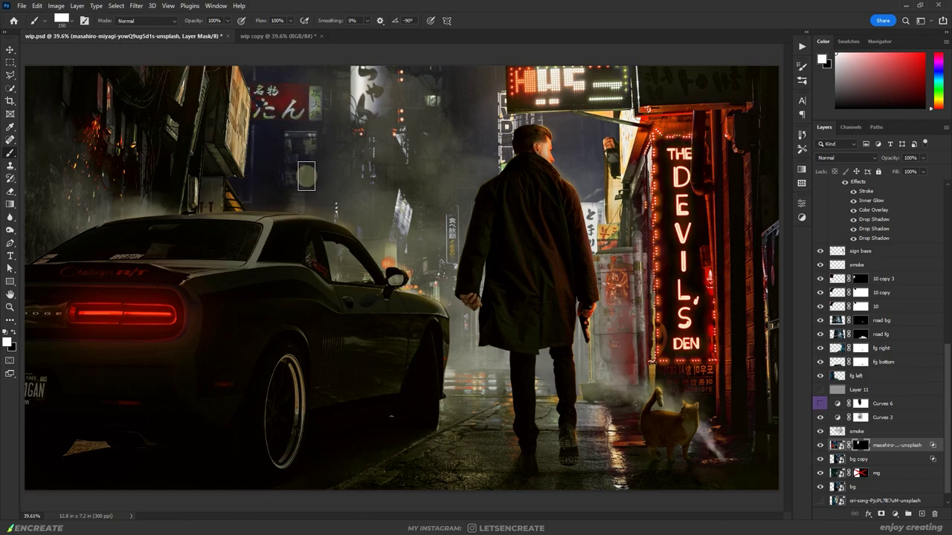
pyautogui.moveTo(294, 167)
pyautogui.mouseDown()
pyautogui.moveTo(279, 105)
pyautogui.moveTo(268, 156)
pyautogui.moveTo(276, 141)
pyautogui.mouseUp()
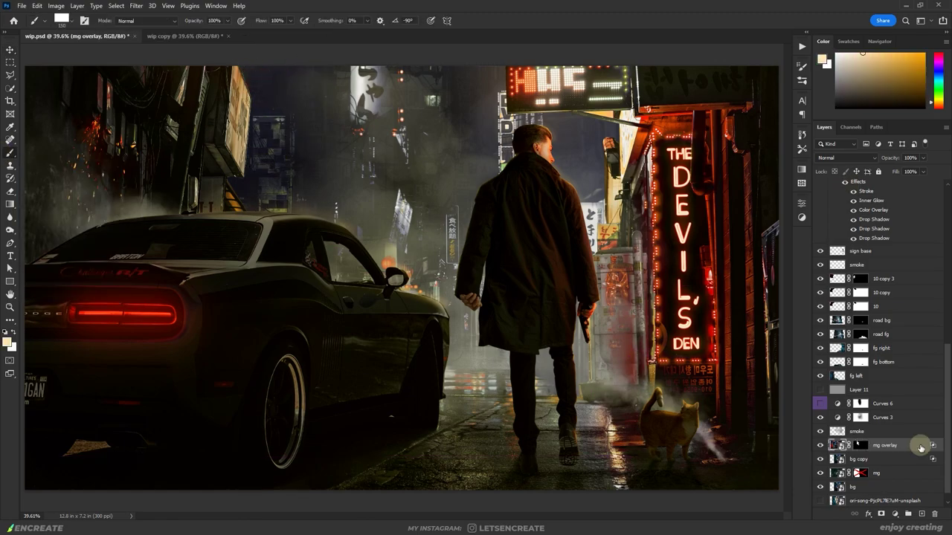
# Name a new layer 'wires' and paint a dark cable across the upper buildings with a hard round brush
pyautogui.doubleClick(863, 467)
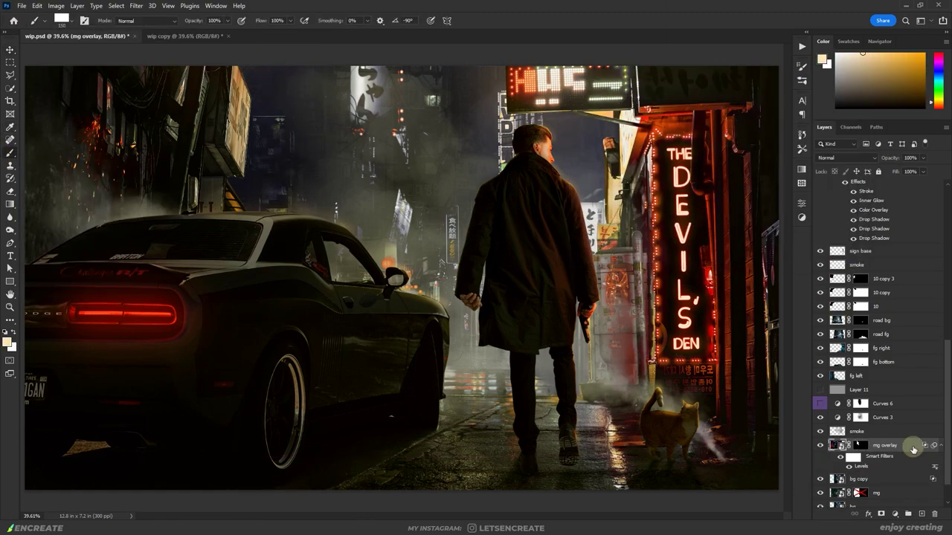
pyautogui.doubleClick(906, 445)
pyautogui.write('wires')
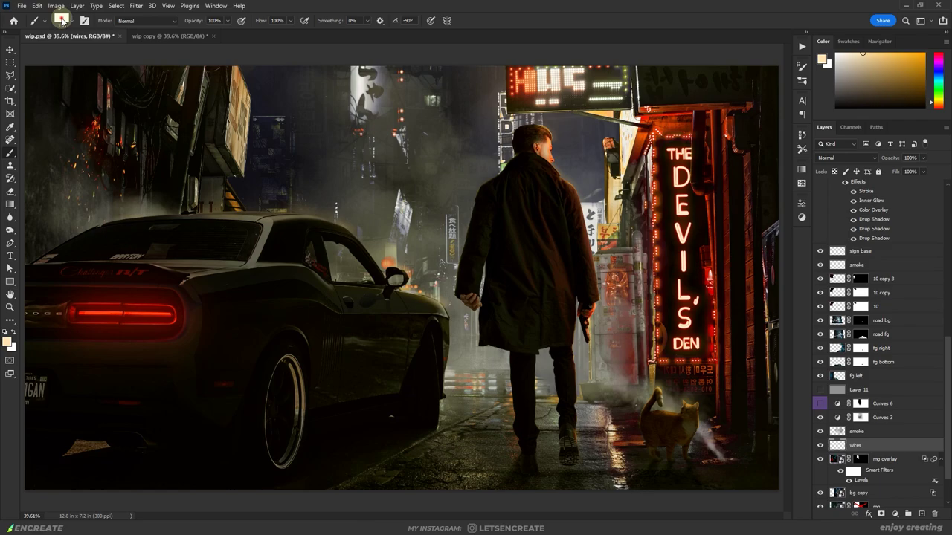
pyautogui.click(62, 19)
pyautogui.click(161, 159)
pyautogui.press('Return')
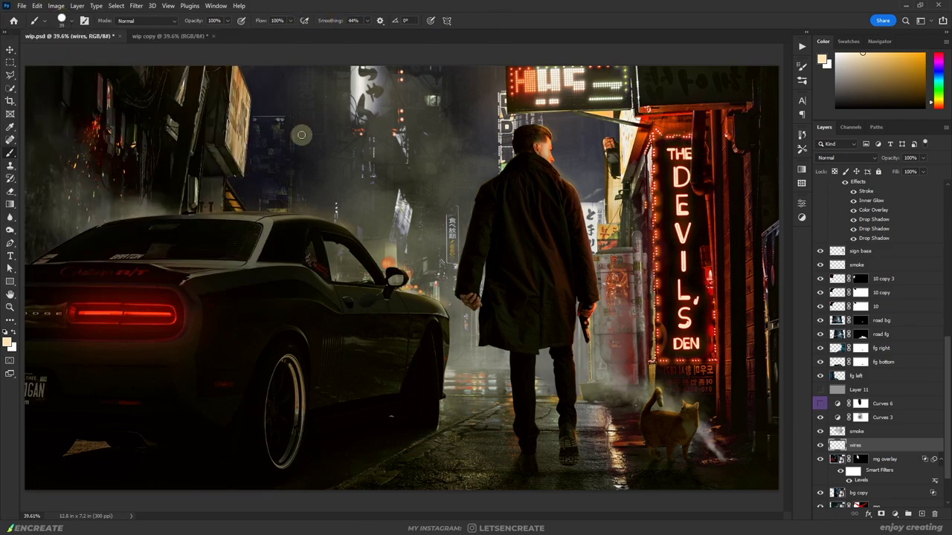
pyautogui.keyDown('alt'); pyautogui.click(302, 134); pyautogui.keyUp('alt')
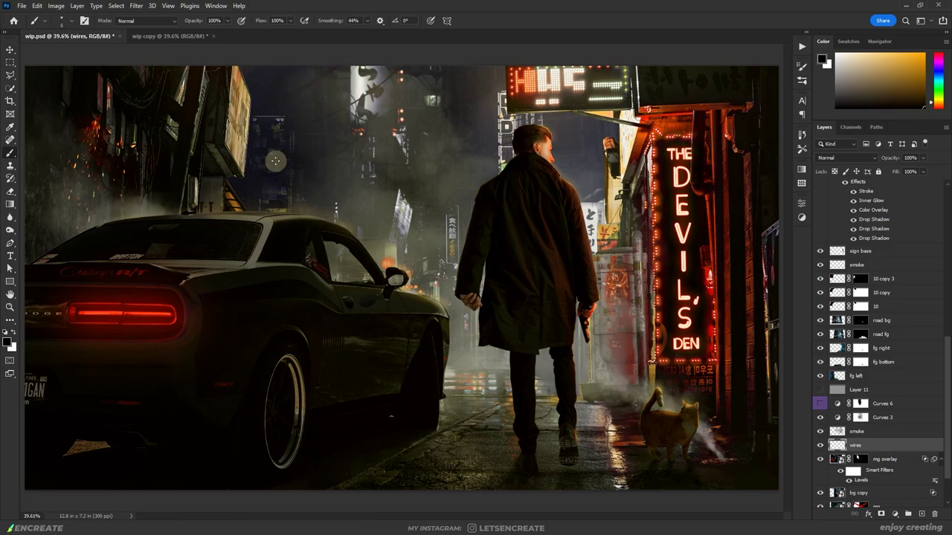
pyautogui.moveTo(387, 71)
pyautogui.mouseDown()
pyautogui.moveTo(276, 133)
pyautogui.moveTo(285, 133)
pyautogui.mouseUp()
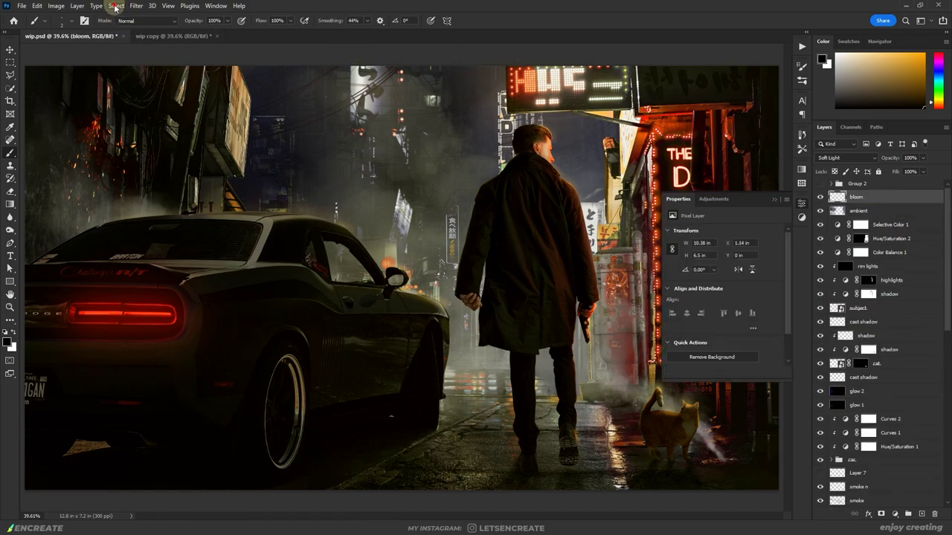
# Select the scene's Highlights with Color Range
pyautogui.click(116, 6)
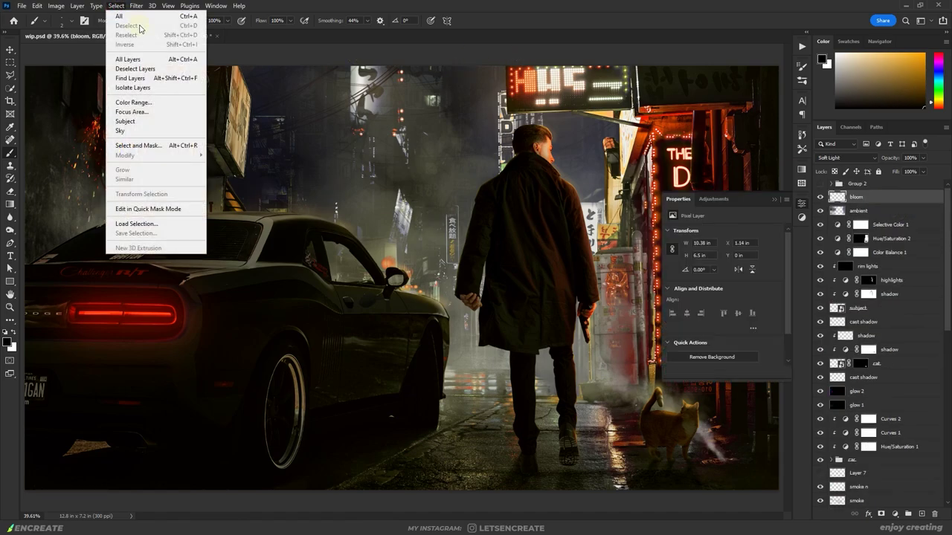
pyautogui.click(134, 101)
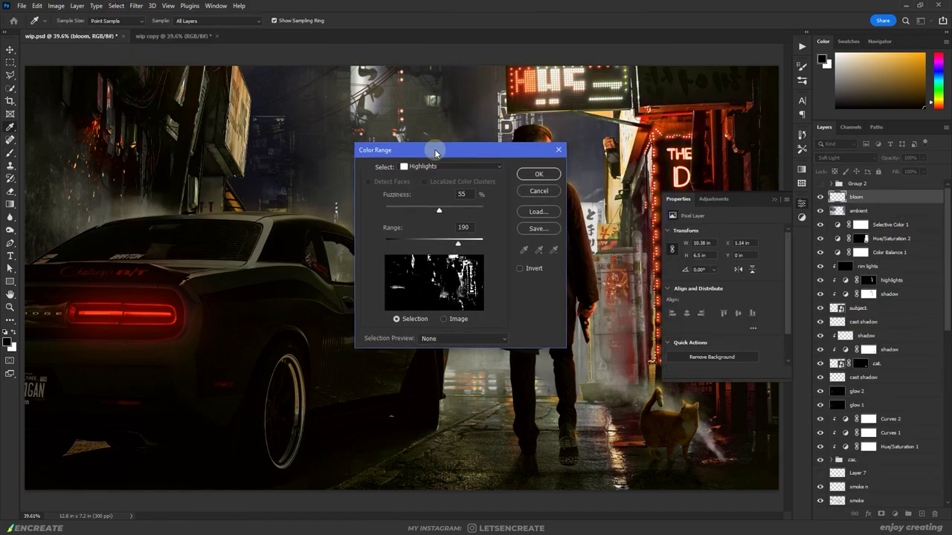
pyautogui.click(449, 166)
pyautogui.click(431, 259)
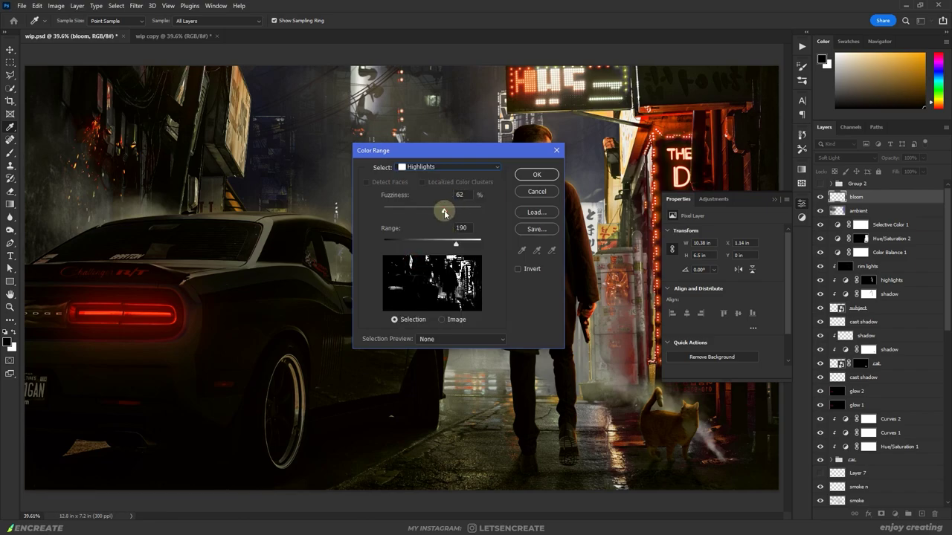
pyautogui.click(537, 174)
# Add a Curves adjustment on the highlights, lowering the Blue top point and midpoint slightly
pyautogui.click(895, 514)
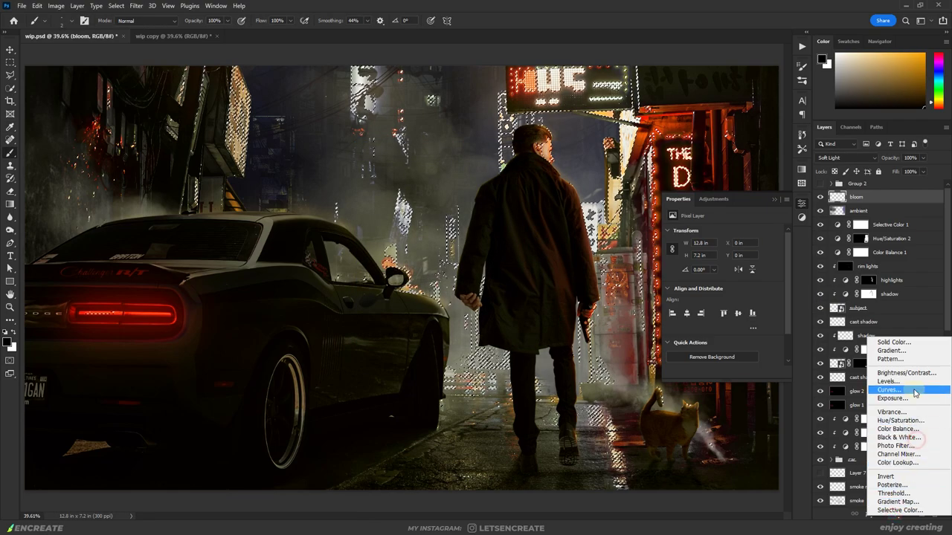
pyautogui.click(890, 390)
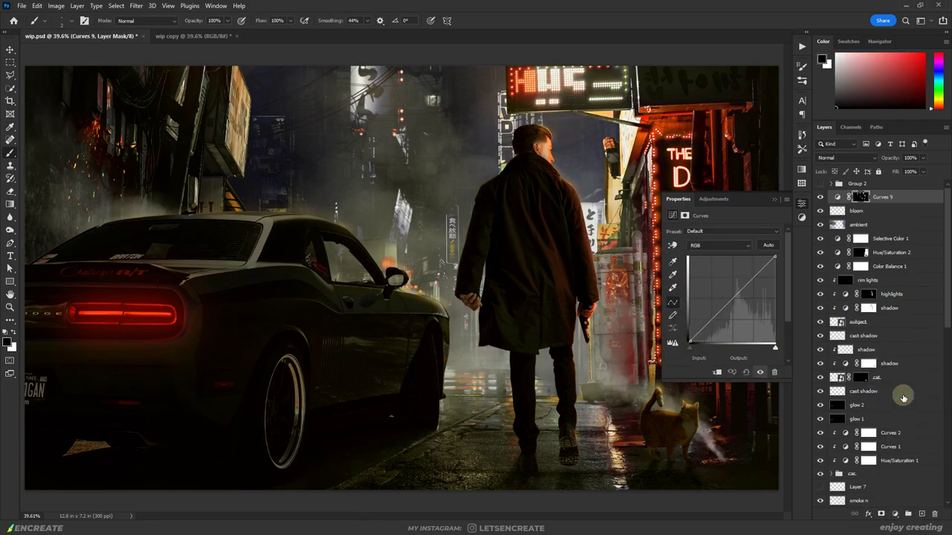
pyautogui.click(717, 245)
pyautogui.click(718, 280)
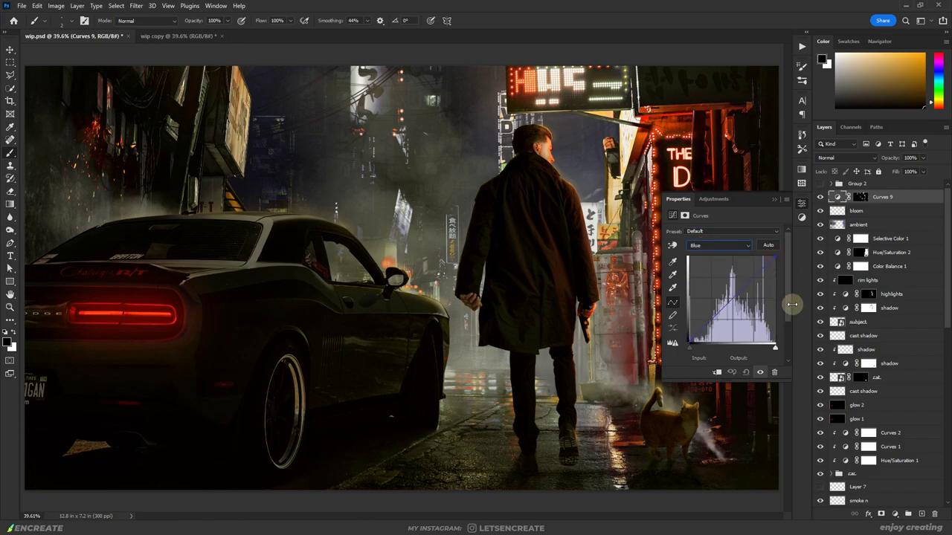
pyautogui.moveTo(774, 257); pyautogui.dragTo(803, 232)
pyautogui.moveTo(809, 266); pyautogui.dragTo(811, 269)
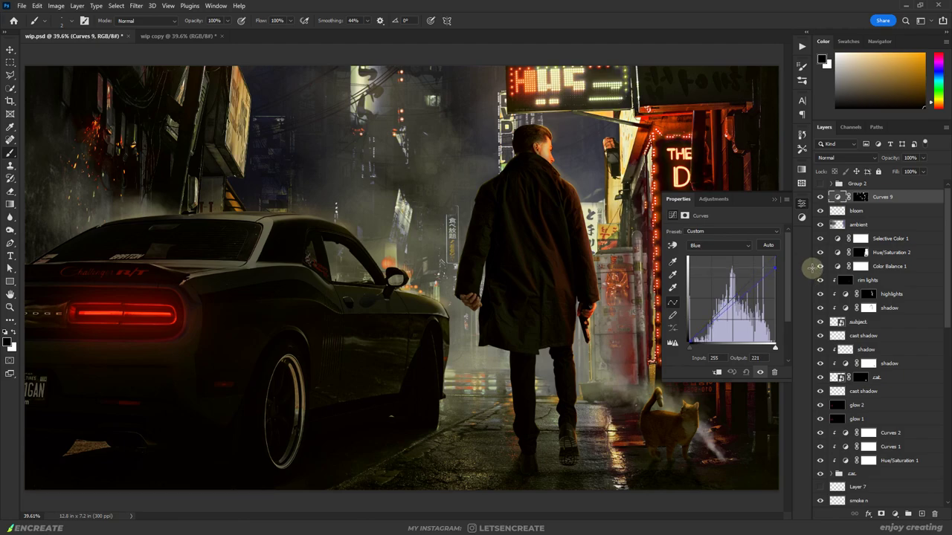
pyautogui.click(735, 302)
pyautogui.moveTo(728, 300); pyautogui.dragTo(729, 302)
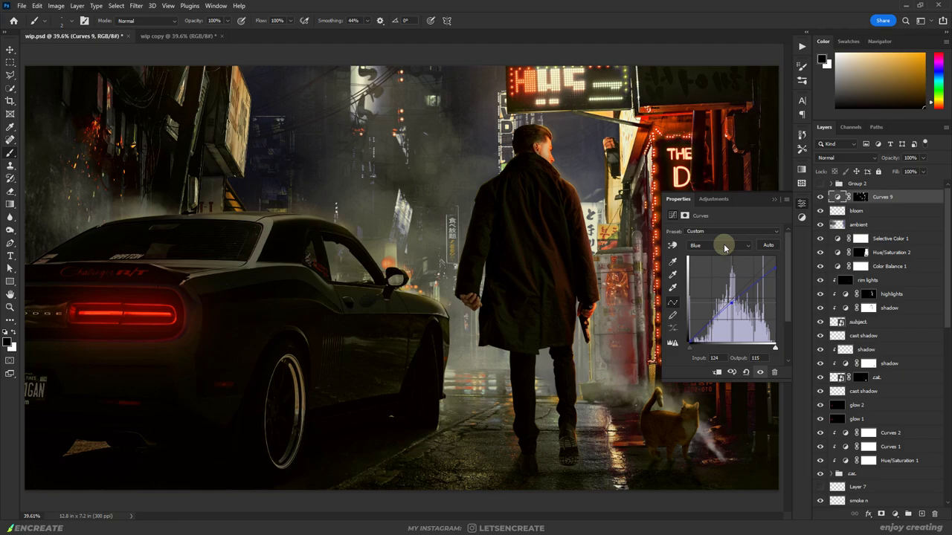
pyautogui.click(774, 199)
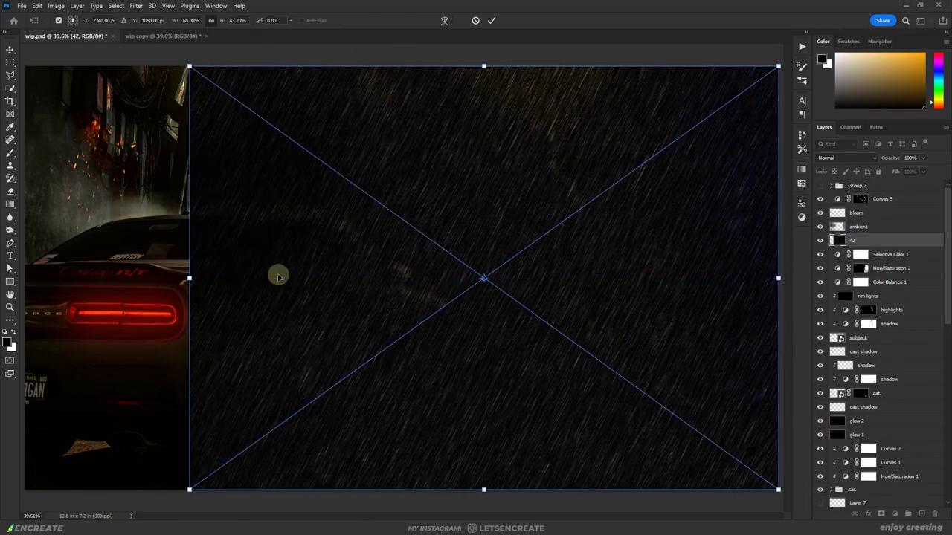
# Stretch the first rain image over the canvas, tilt it about 13°, set Color Dodge, name it 'rain 1'
pyautogui.moveTo(277, 277); pyautogui.dragTo(308, 20)
pyautogui.moveTo(457, 459); pyautogui.dragTo(446, 501)
pyautogui.press('Return')
pyautogui.click(833, 158)
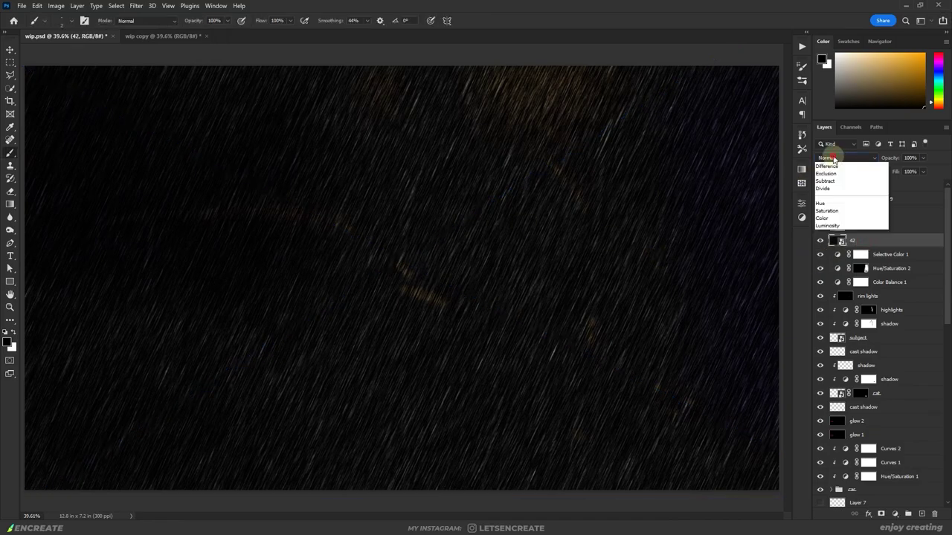
pyautogui.click(859, 244)
pyautogui.write('rain 1')
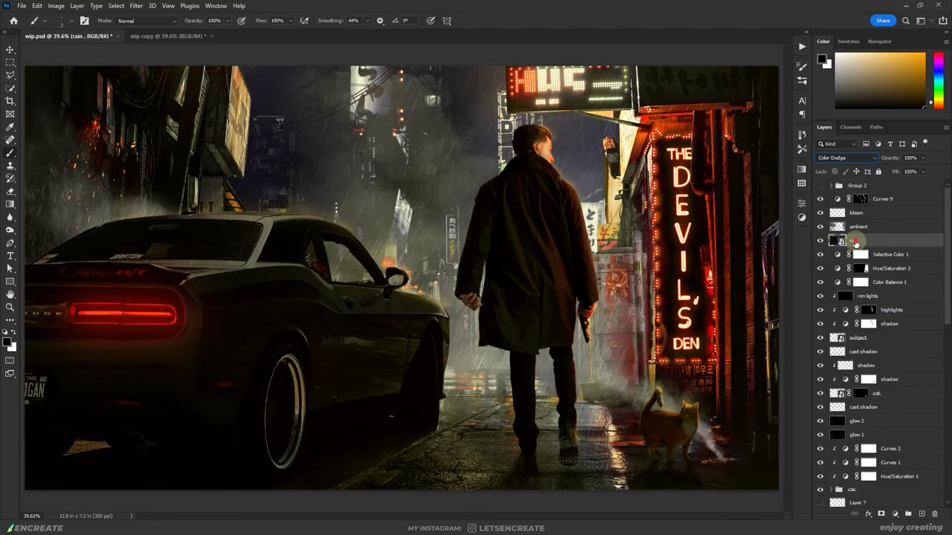
pyautogui.press('Return')
# Stretch the second rain image over the canvas in Color Dodge and name it 'rain 2'
pyautogui.moveTo(402, 276); pyautogui.dragTo(255, 13)
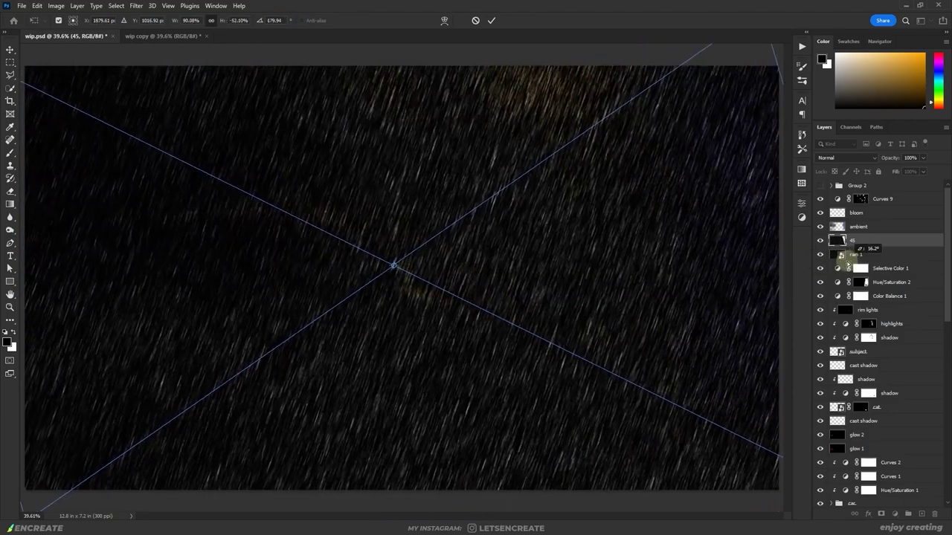
pyautogui.click(850, 159)
pyautogui.click(830, 246)
pyautogui.write('ra')
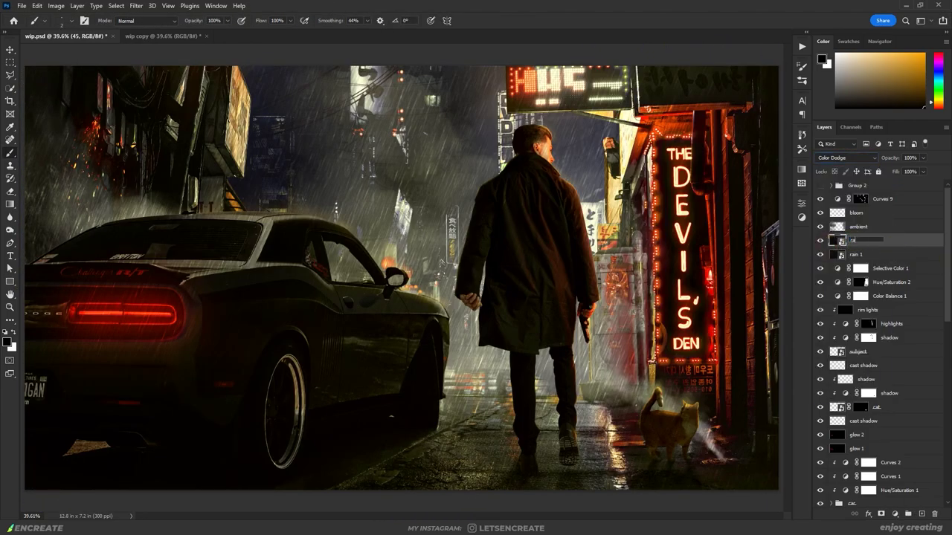
pyautogui.write('in 2')
pyautogui.press('Return')
# Apply Levels to rain 2 and rain 1, raising black input and lowering white input
pyautogui.hotkey('ctrl', 'l')
pyautogui.moveTo(778, 194); pyautogui.dragTo(750, 196)
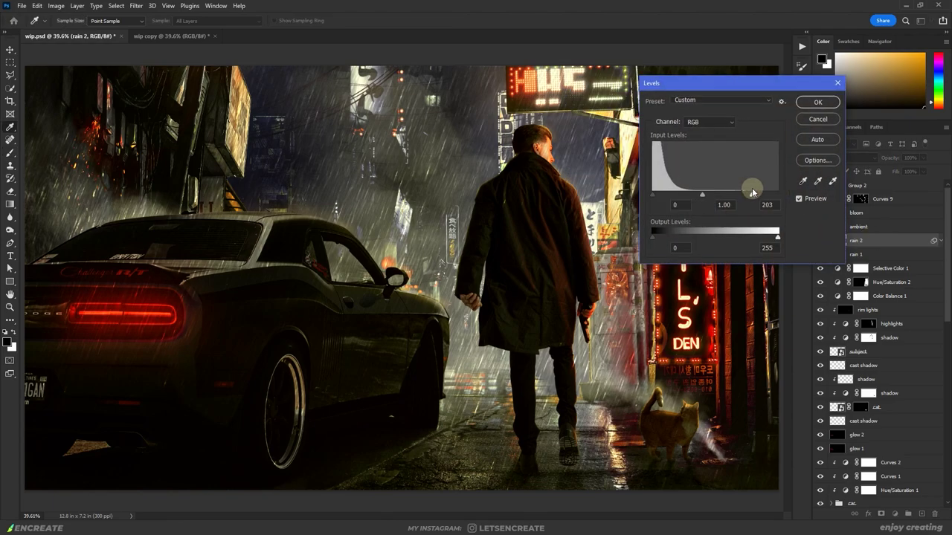
pyautogui.moveTo(653, 195); pyautogui.dragTo(659, 197)
pyautogui.moveTo(740, 194); pyautogui.dragTo(716, 196)
pyautogui.click(818, 102)
pyautogui.click(856, 274)
pyautogui.hotkey('ctrl', 'l')
pyautogui.moveTo(653, 195); pyautogui.dragTo(674, 192)
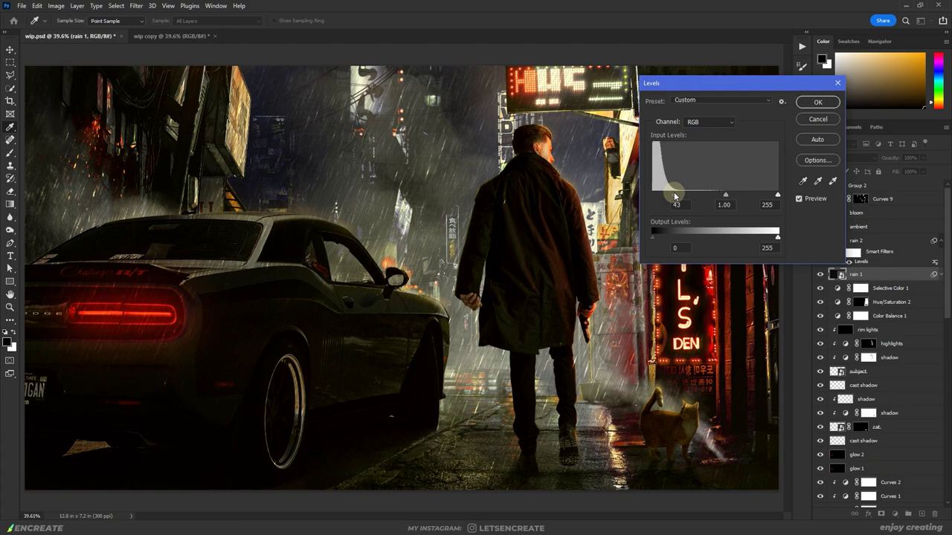
pyautogui.moveTo(778, 195)
pyautogui.mouseDown()
pyautogui.moveTo(744, 193)
pyautogui.moveTo(769, 194)
pyautogui.mouseUp()
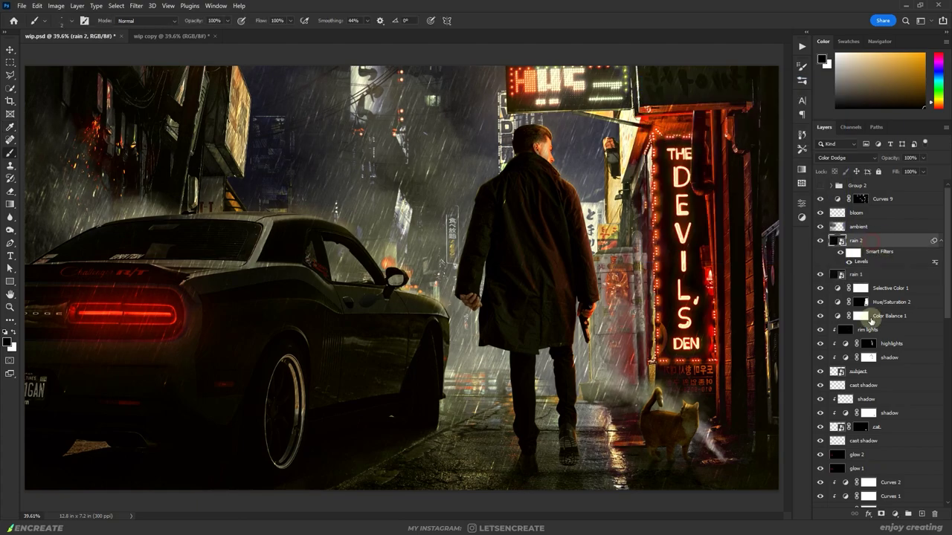
# Create a new layer named 'drops' in Color Dodge blend mode
pyautogui.hotkey('ctrl', 'shift', 'alt', 'n')
pyautogui.doubleClick(856, 241)
pyautogui.write('drops')
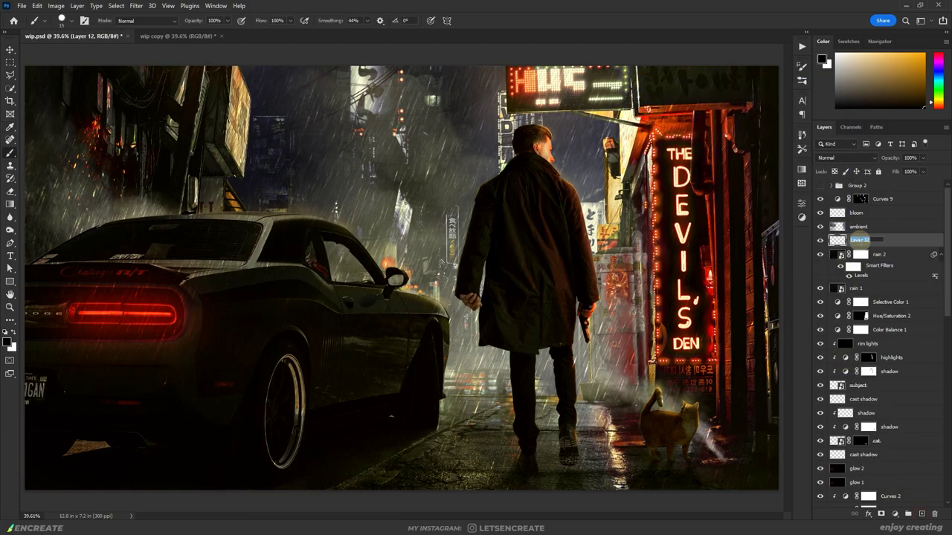
pyautogui.click(848, 157)
pyautogui.click(855, 245)
# Pick a textured brush, make white the painting colour, and set smoothing to 0%
pyautogui.click(61, 20)
pyautogui.scroll(1, 246, 160)
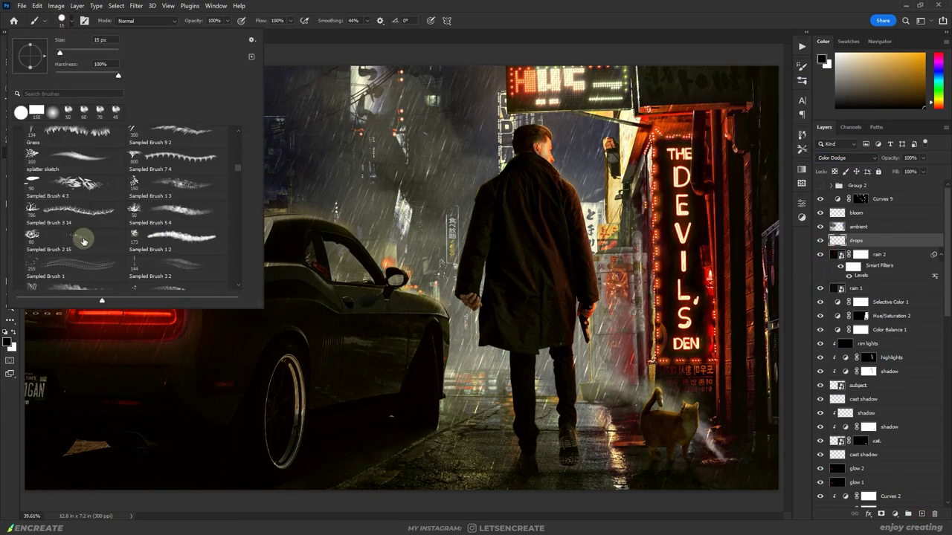
pyautogui.doubleClick(83, 239)
pyautogui.press('x')
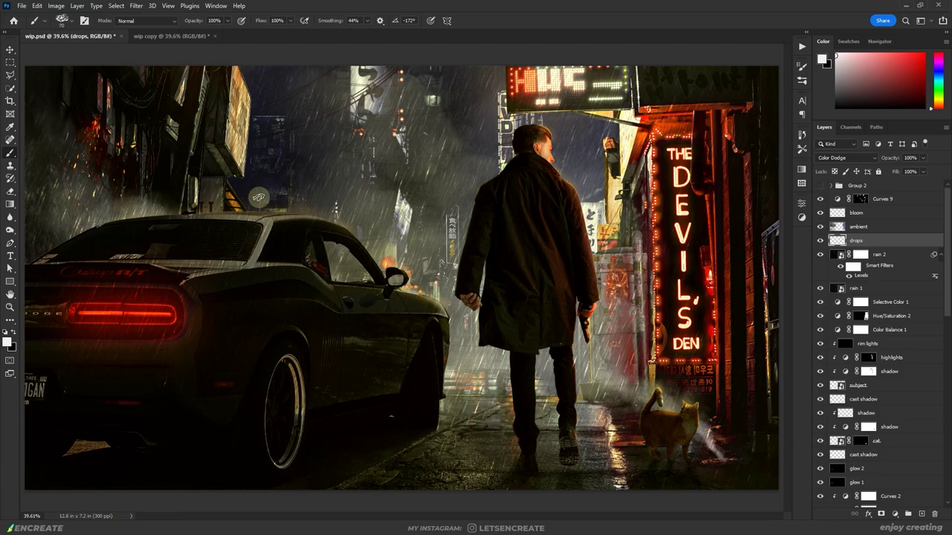
pyautogui.scroll(2, 301, 213)
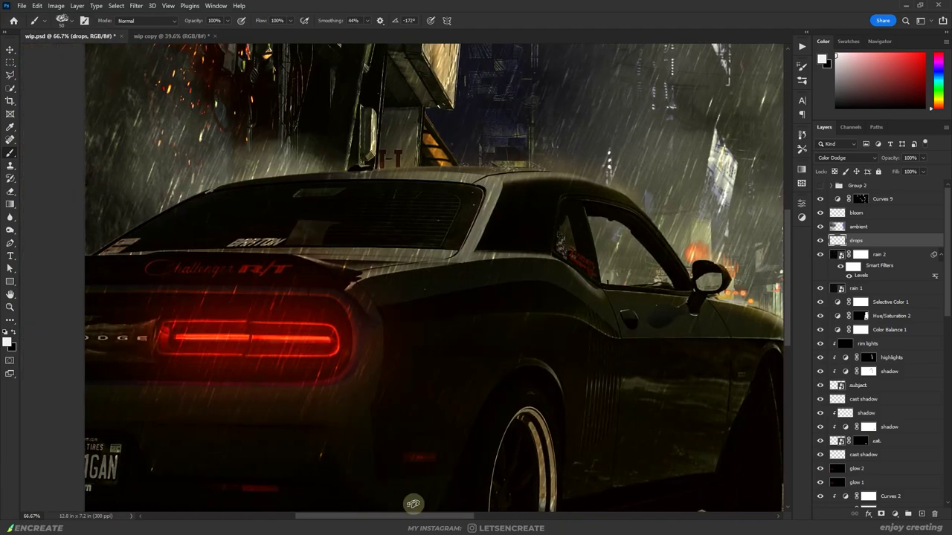
pyautogui.click(848, 158)
pyautogui.click(831, 247)
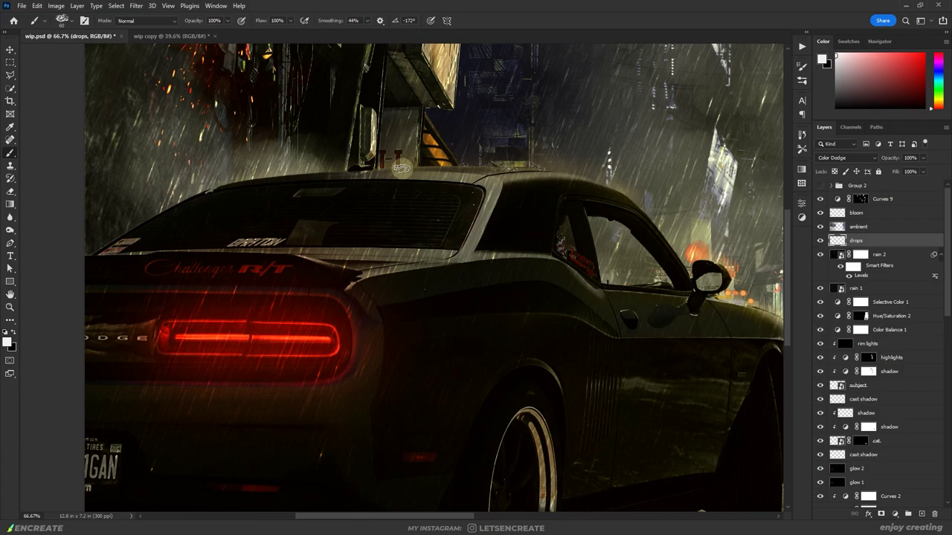
pyautogui.moveTo(335, 20); pyautogui.dragTo(319, 20)
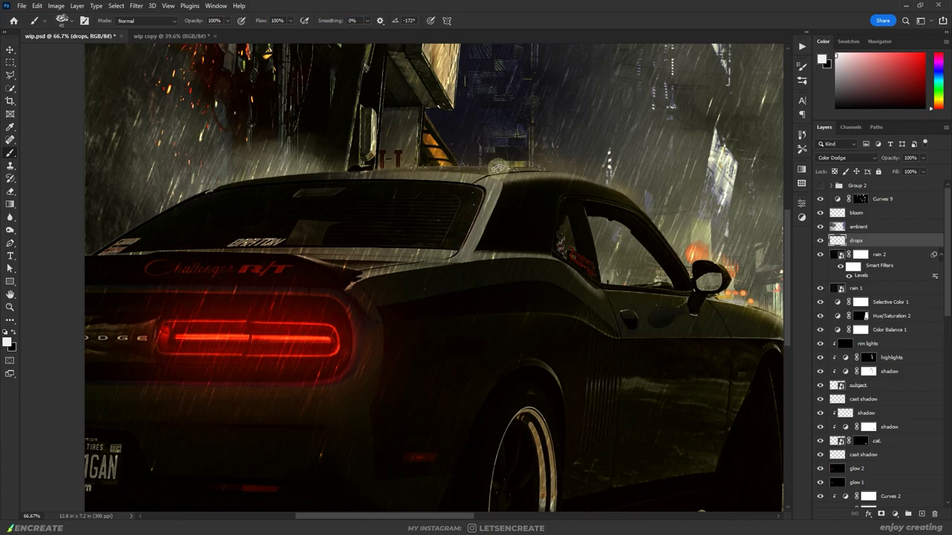
# Try Sampled Brush 1, switch to the Pencil brush preset, and adjust Brush Settings
pyautogui.click(62, 20)
pyautogui.click(74, 266)
pyautogui.press('Return')
pyautogui.click(62, 20)
pyautogui.scroll(-1, 242, 288)
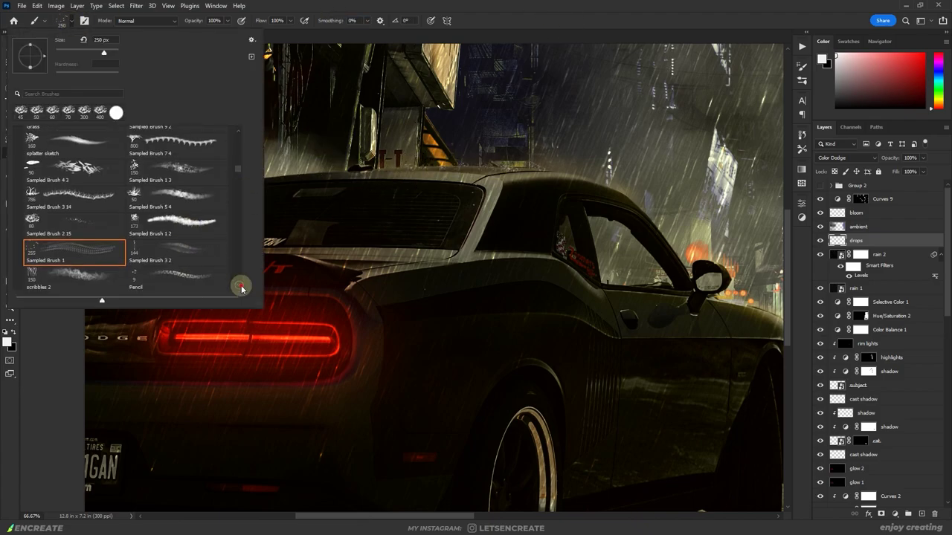
pyautogui.click(171, 277)
pyautogui.press('Return')
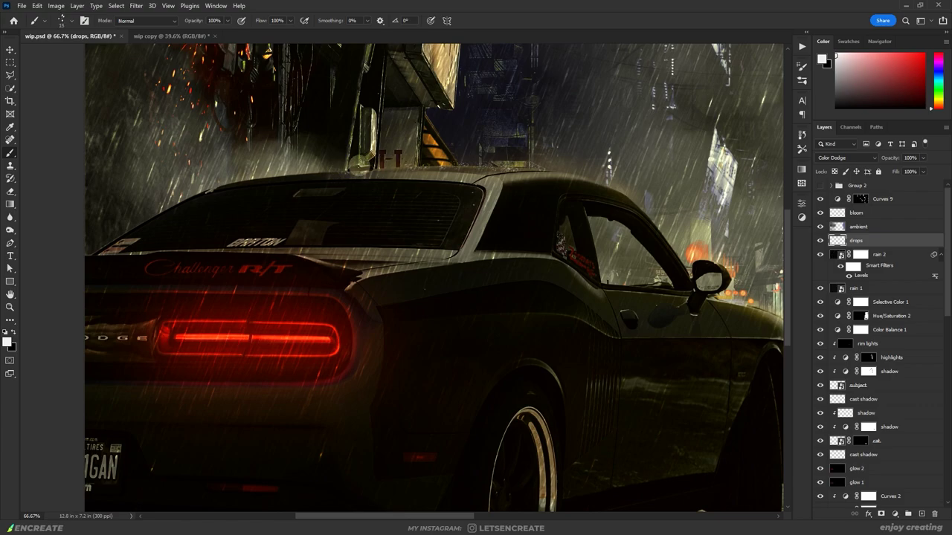
pyautogui.click(803, 64)
pyautogui.click(776, 62)
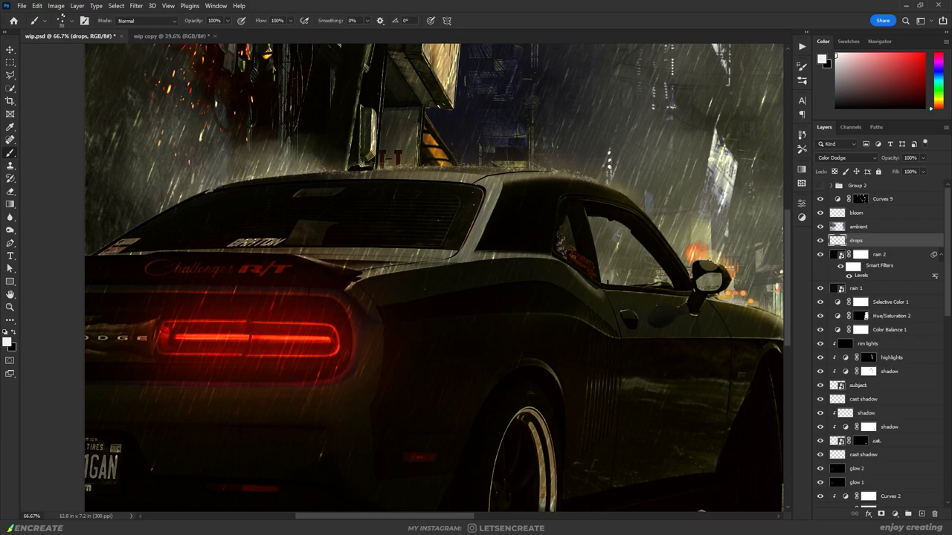
# Make the drops layer blend by the Underlying Layer's brightness, then pan across the image
pyautogui.doubleClick(898, 241)
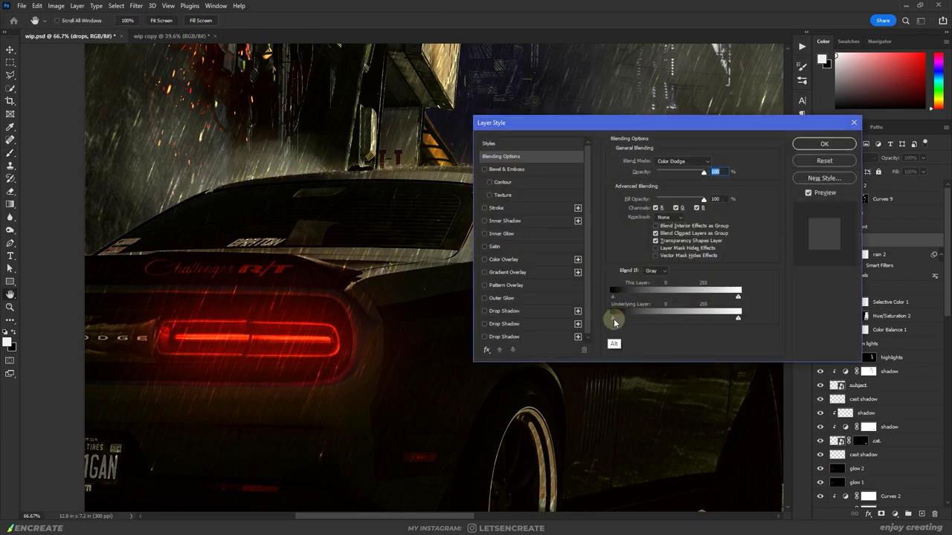
pyautogui.press('Return')
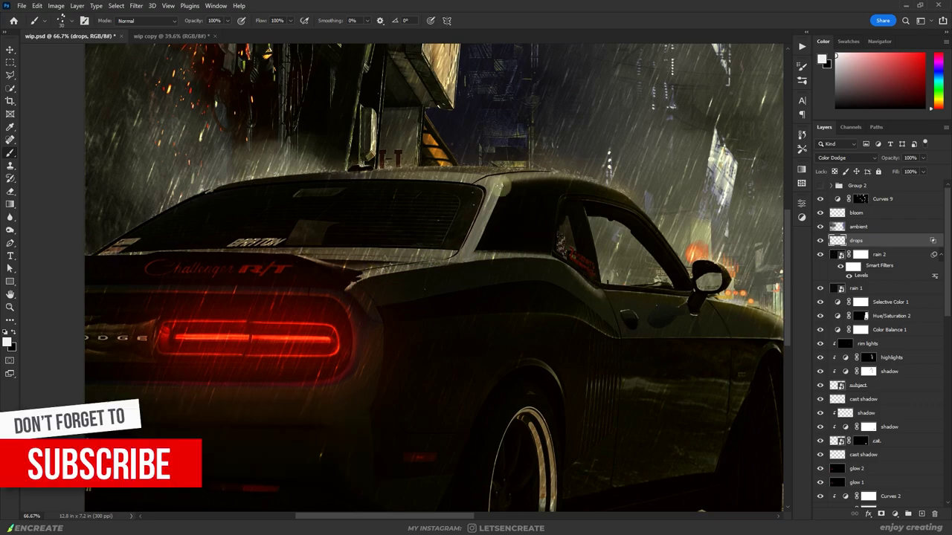
pyautogui.hscroll(5, 316, 248)
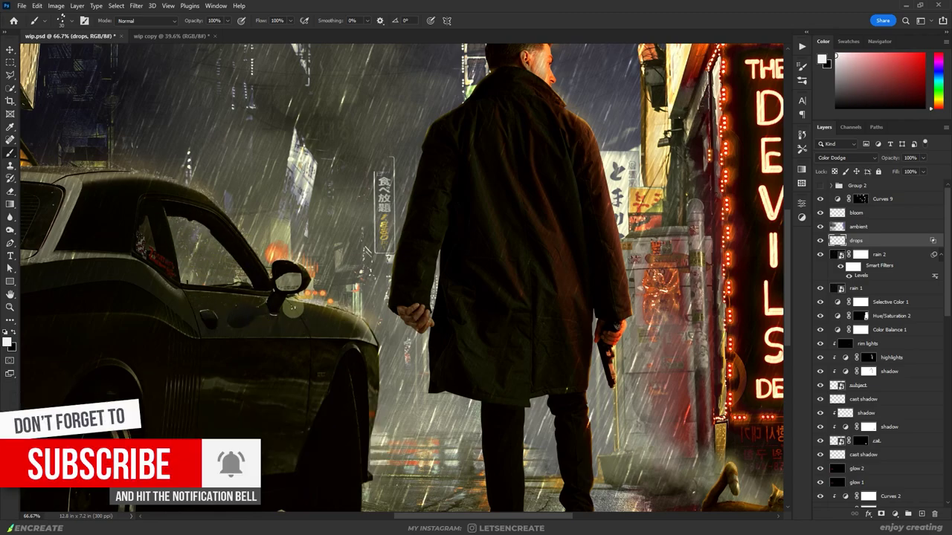
pyautogui.scroll(2, 472, 183)
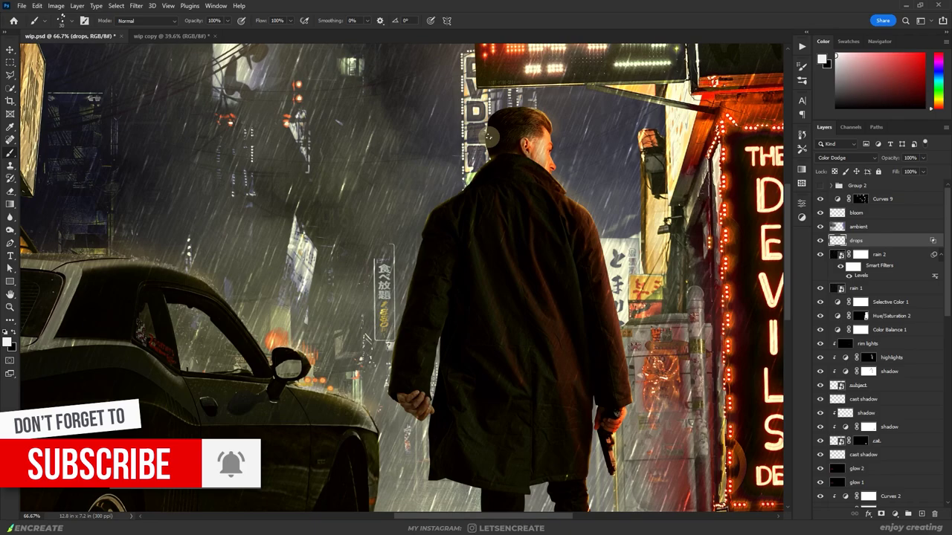